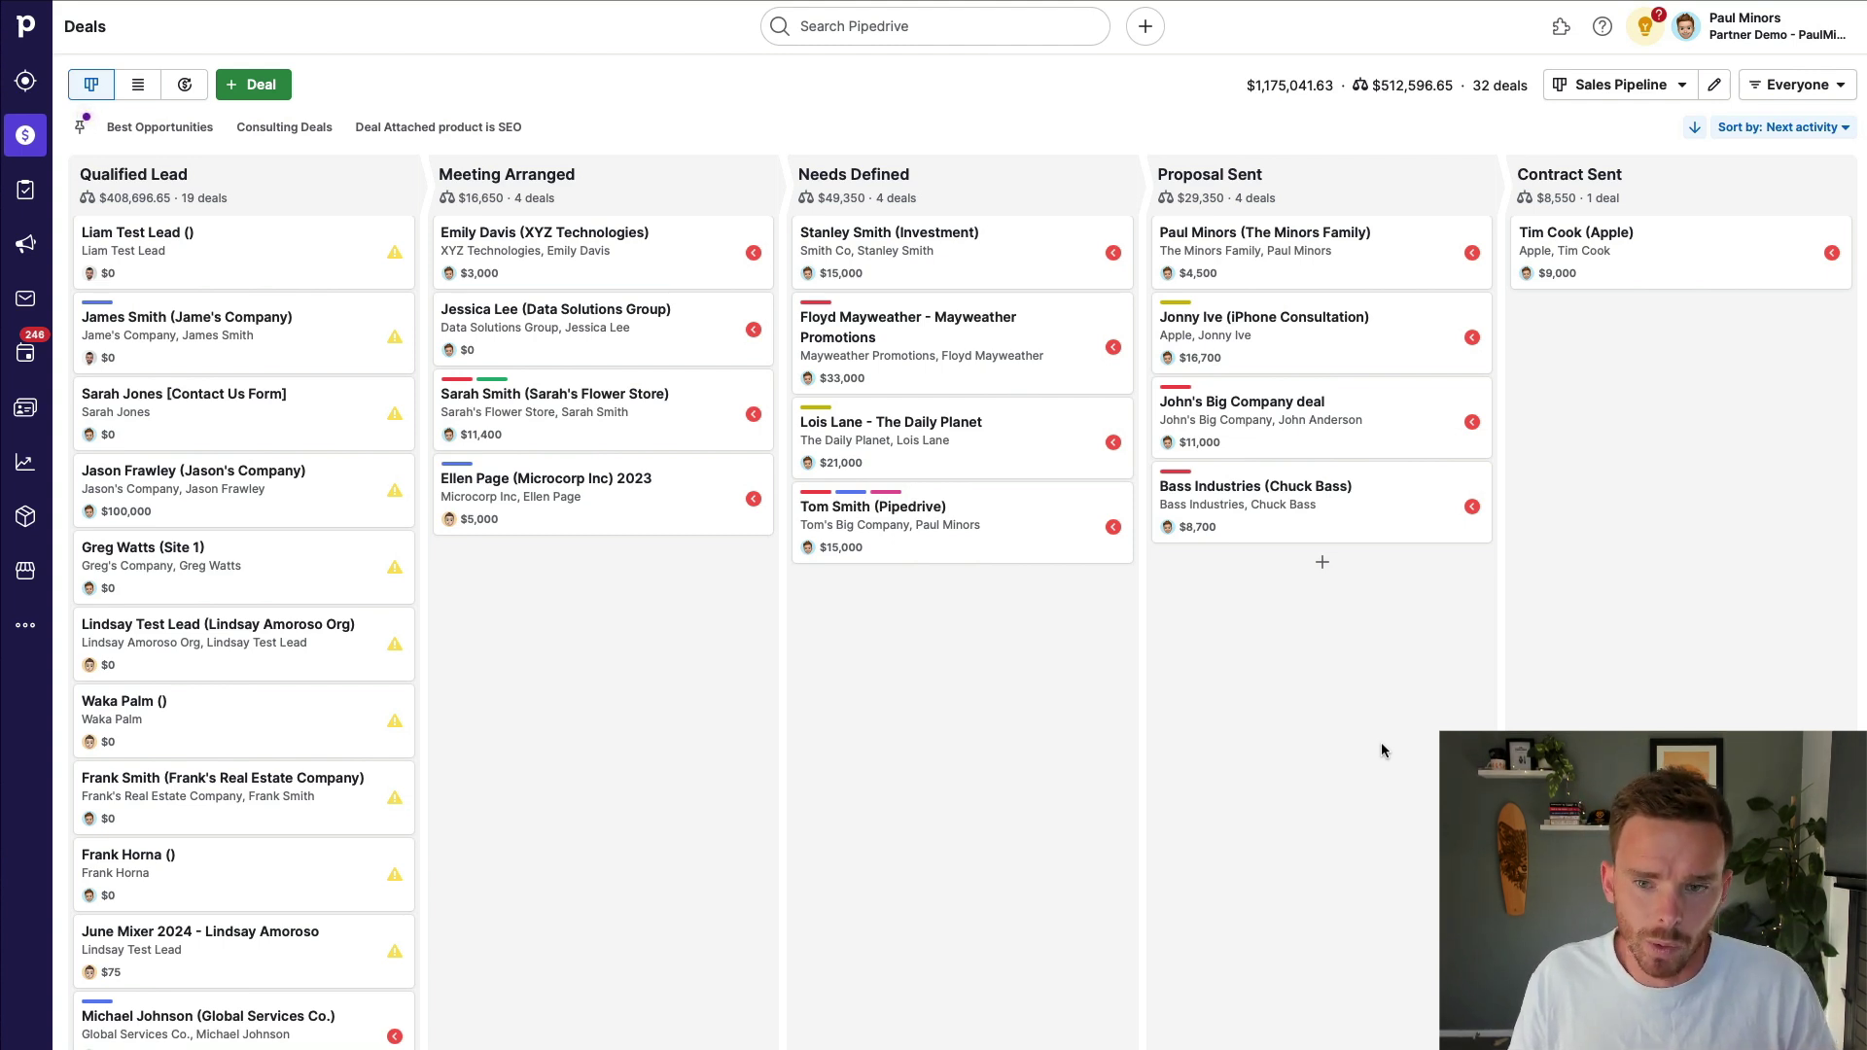
Preview the Sales Pipeline's won/lost zones, then switch the Deals board to the Renewals pipeline
{"action": "left_click", "coordinate": [1609, 85]}
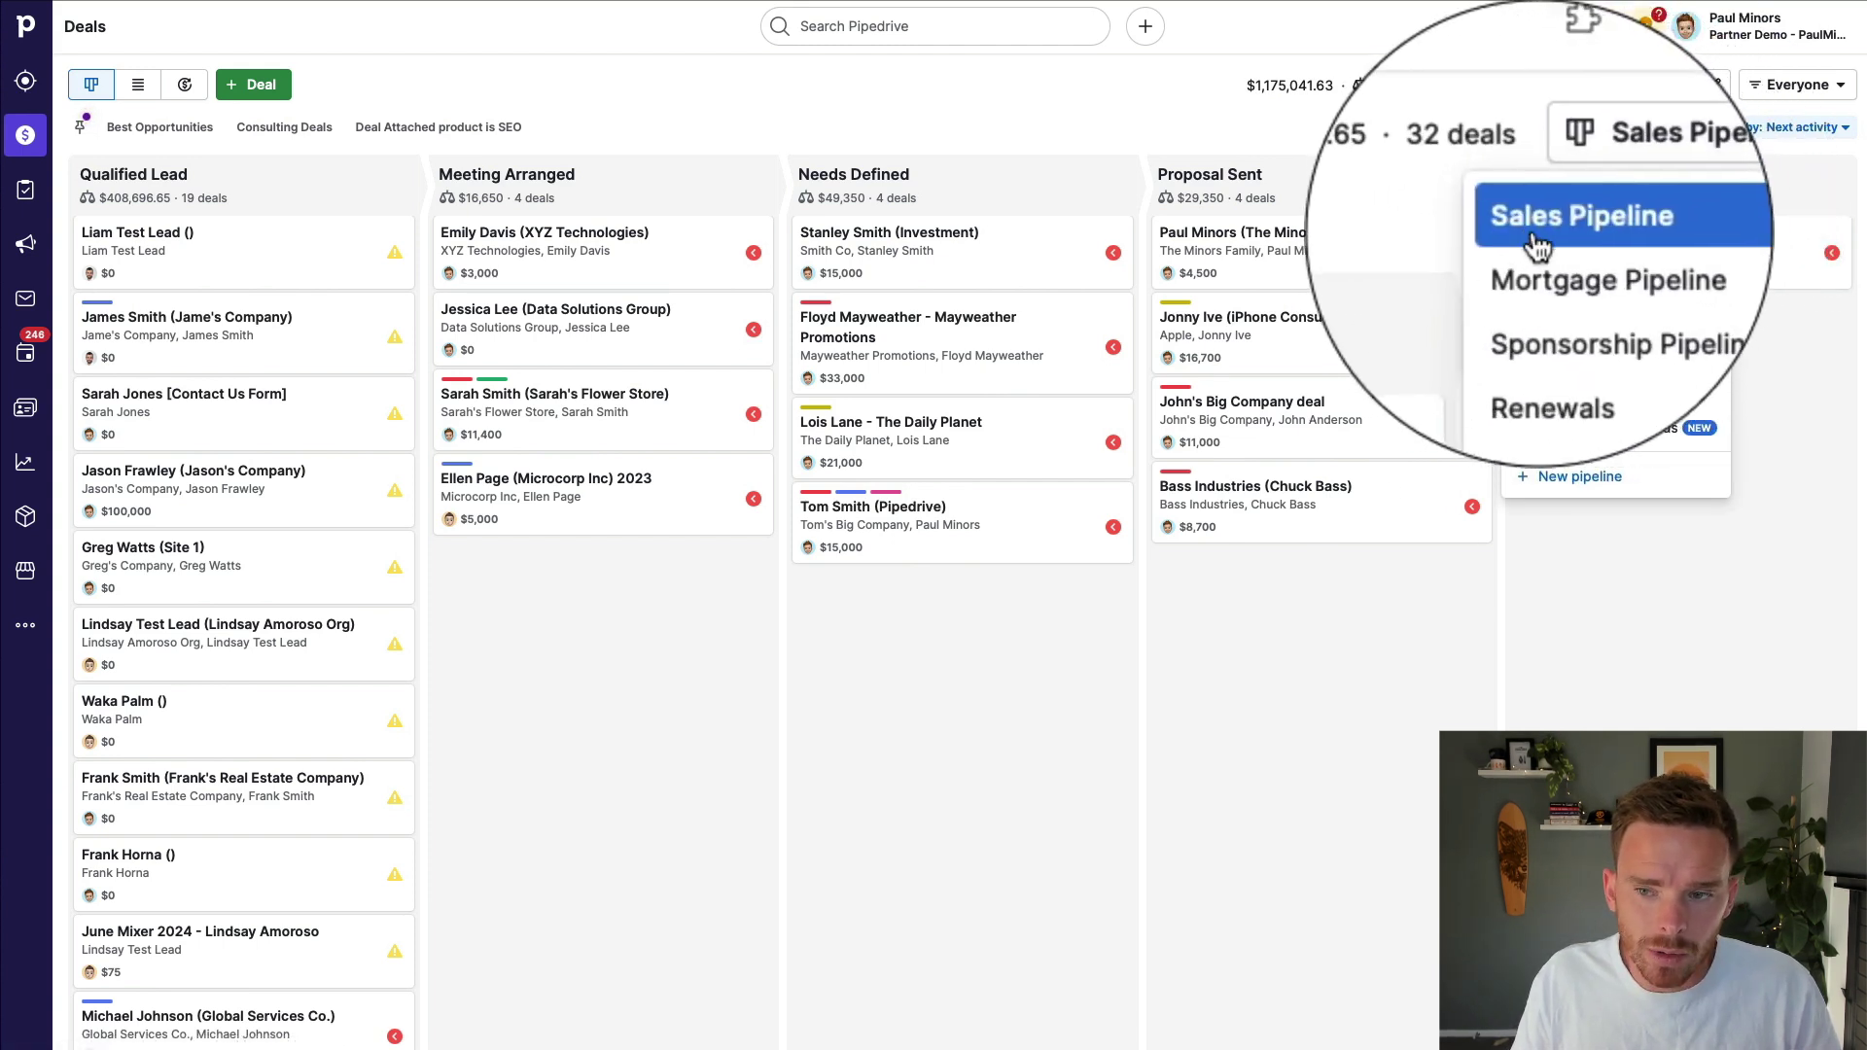
{"action": "left_click", "coordinate": [1587, 134]}
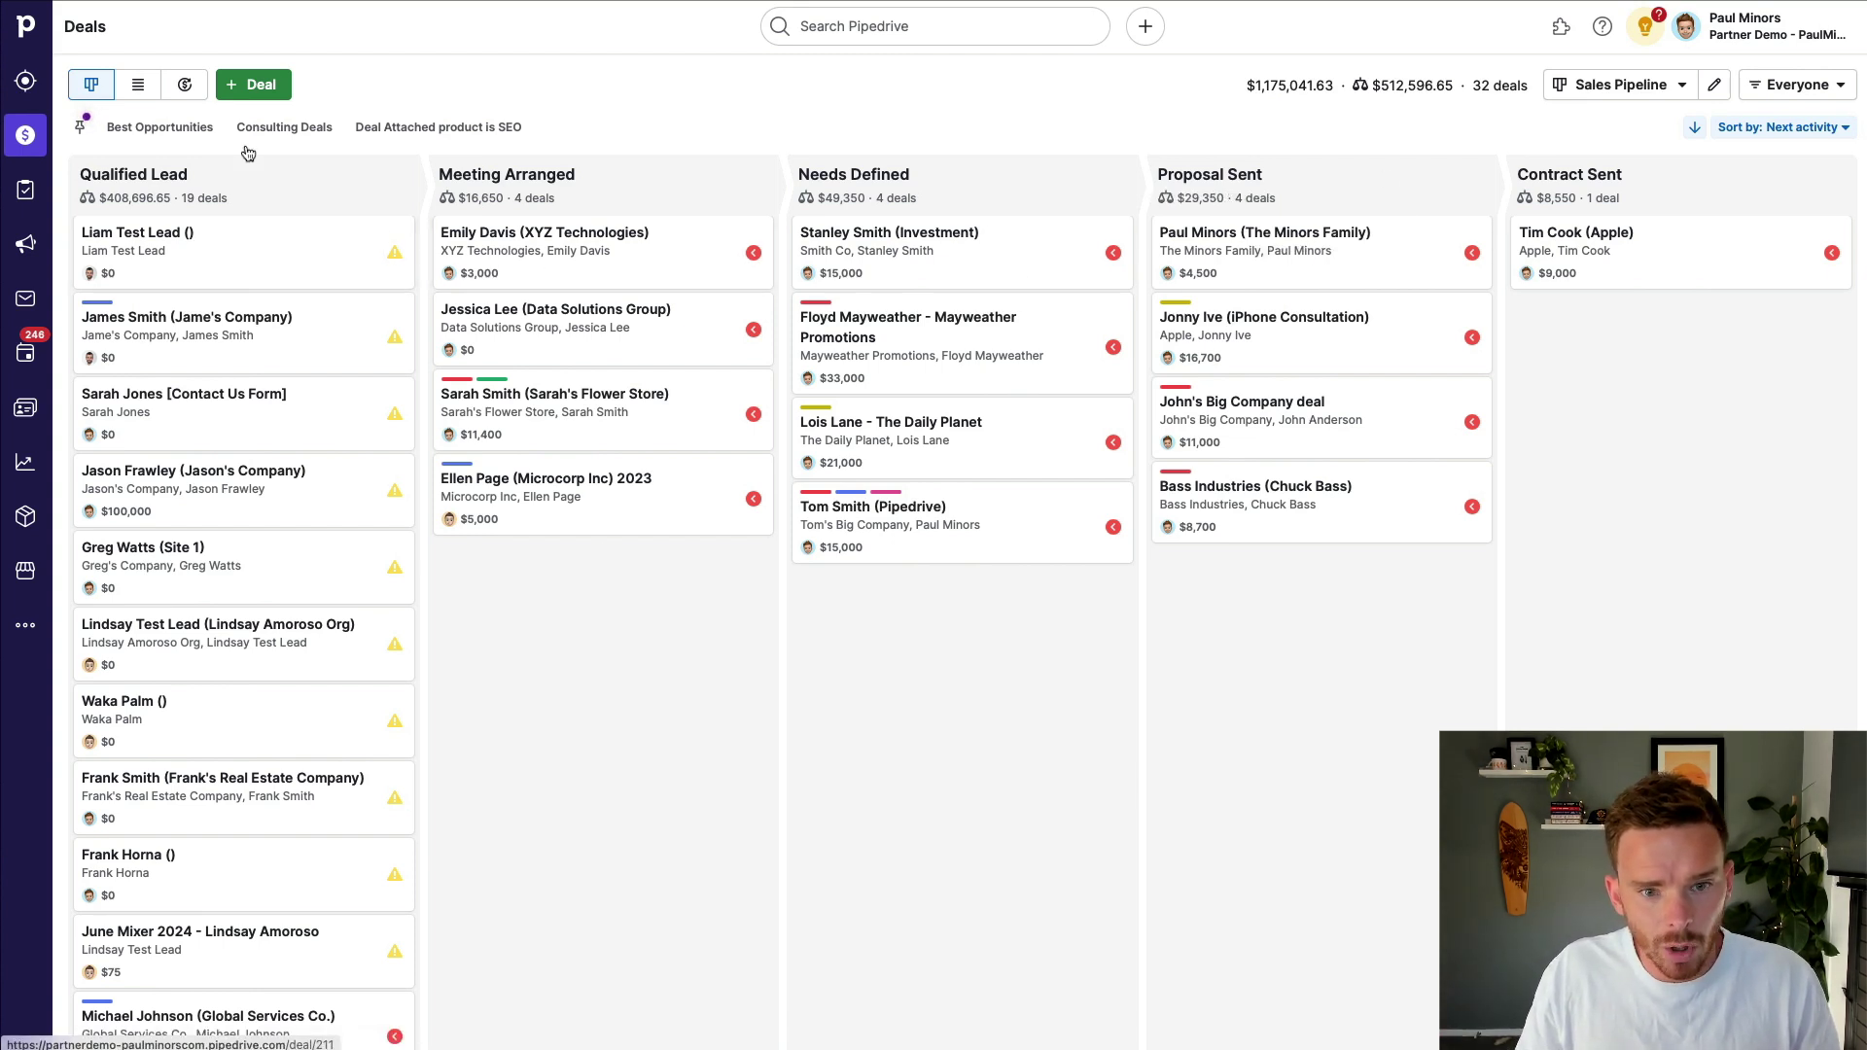
{"action": "left_click_drag", "start_coordinate": [233, 248], "coordinate": [206, 284]}
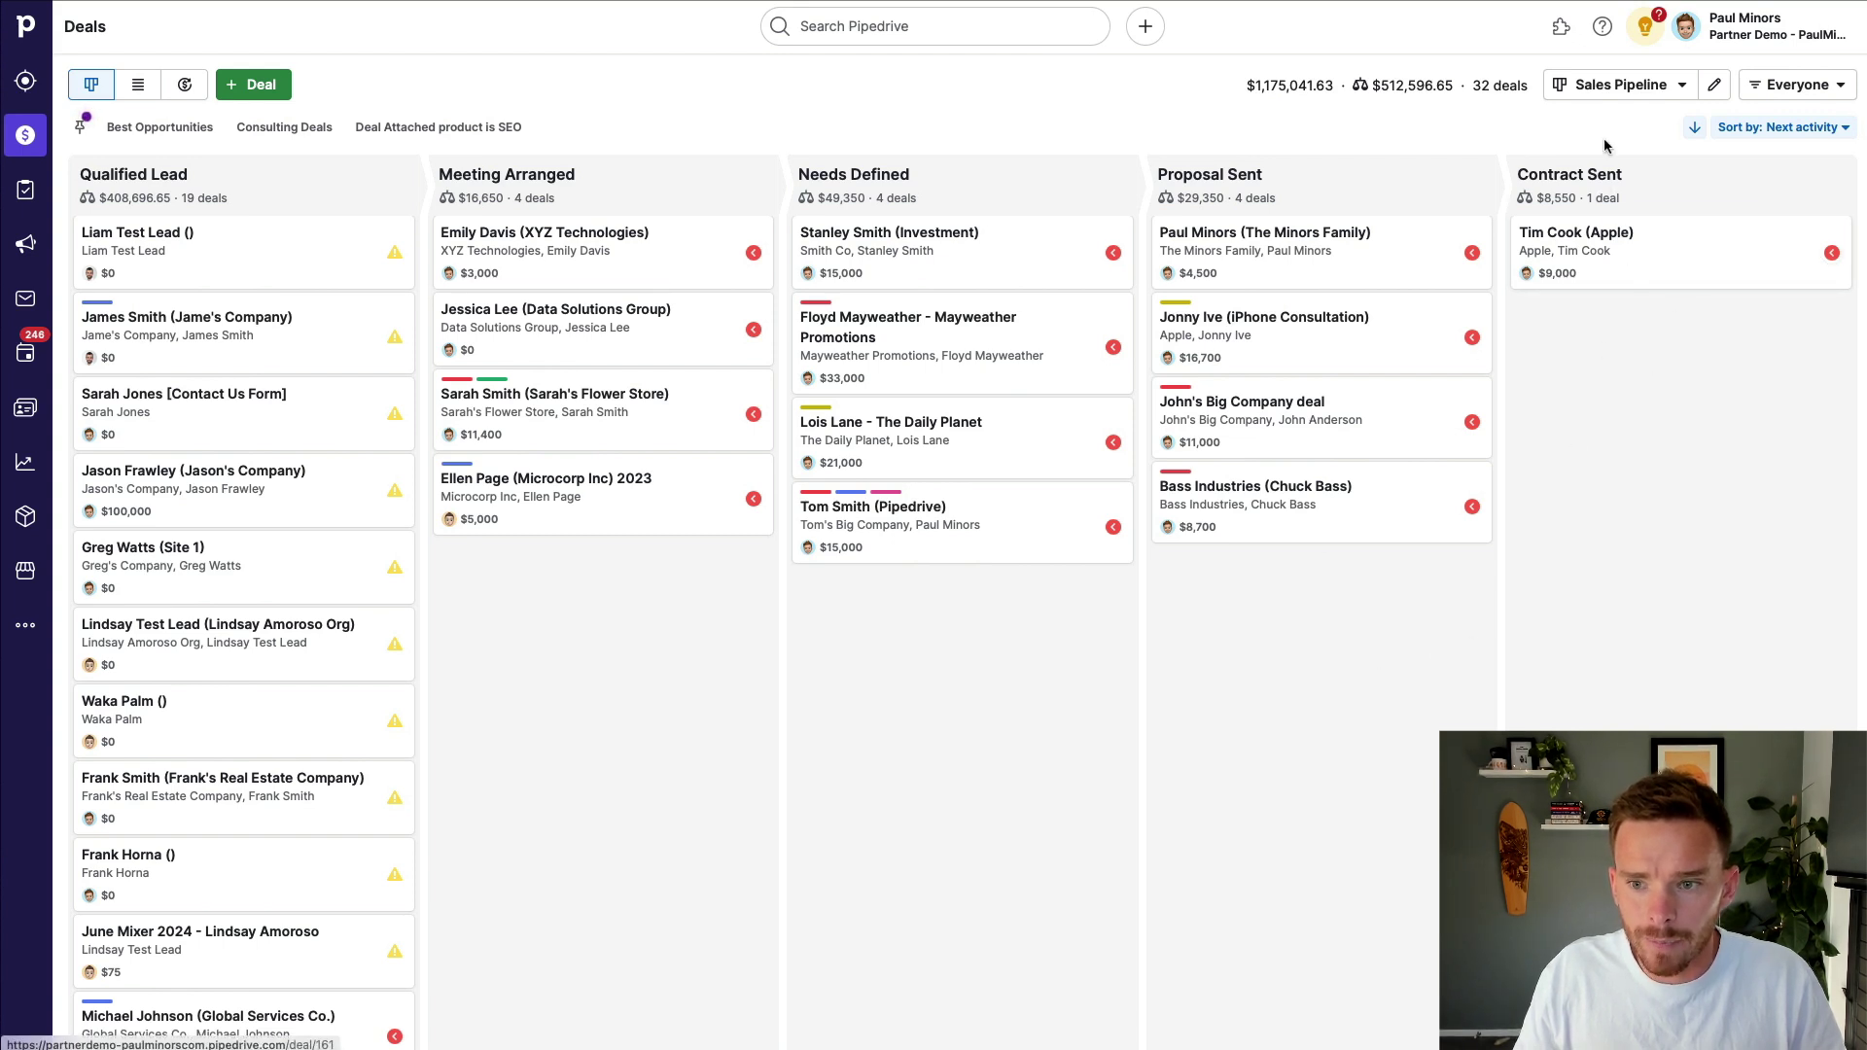
{"action": "left_click", "coordinate": [1616, 86]}
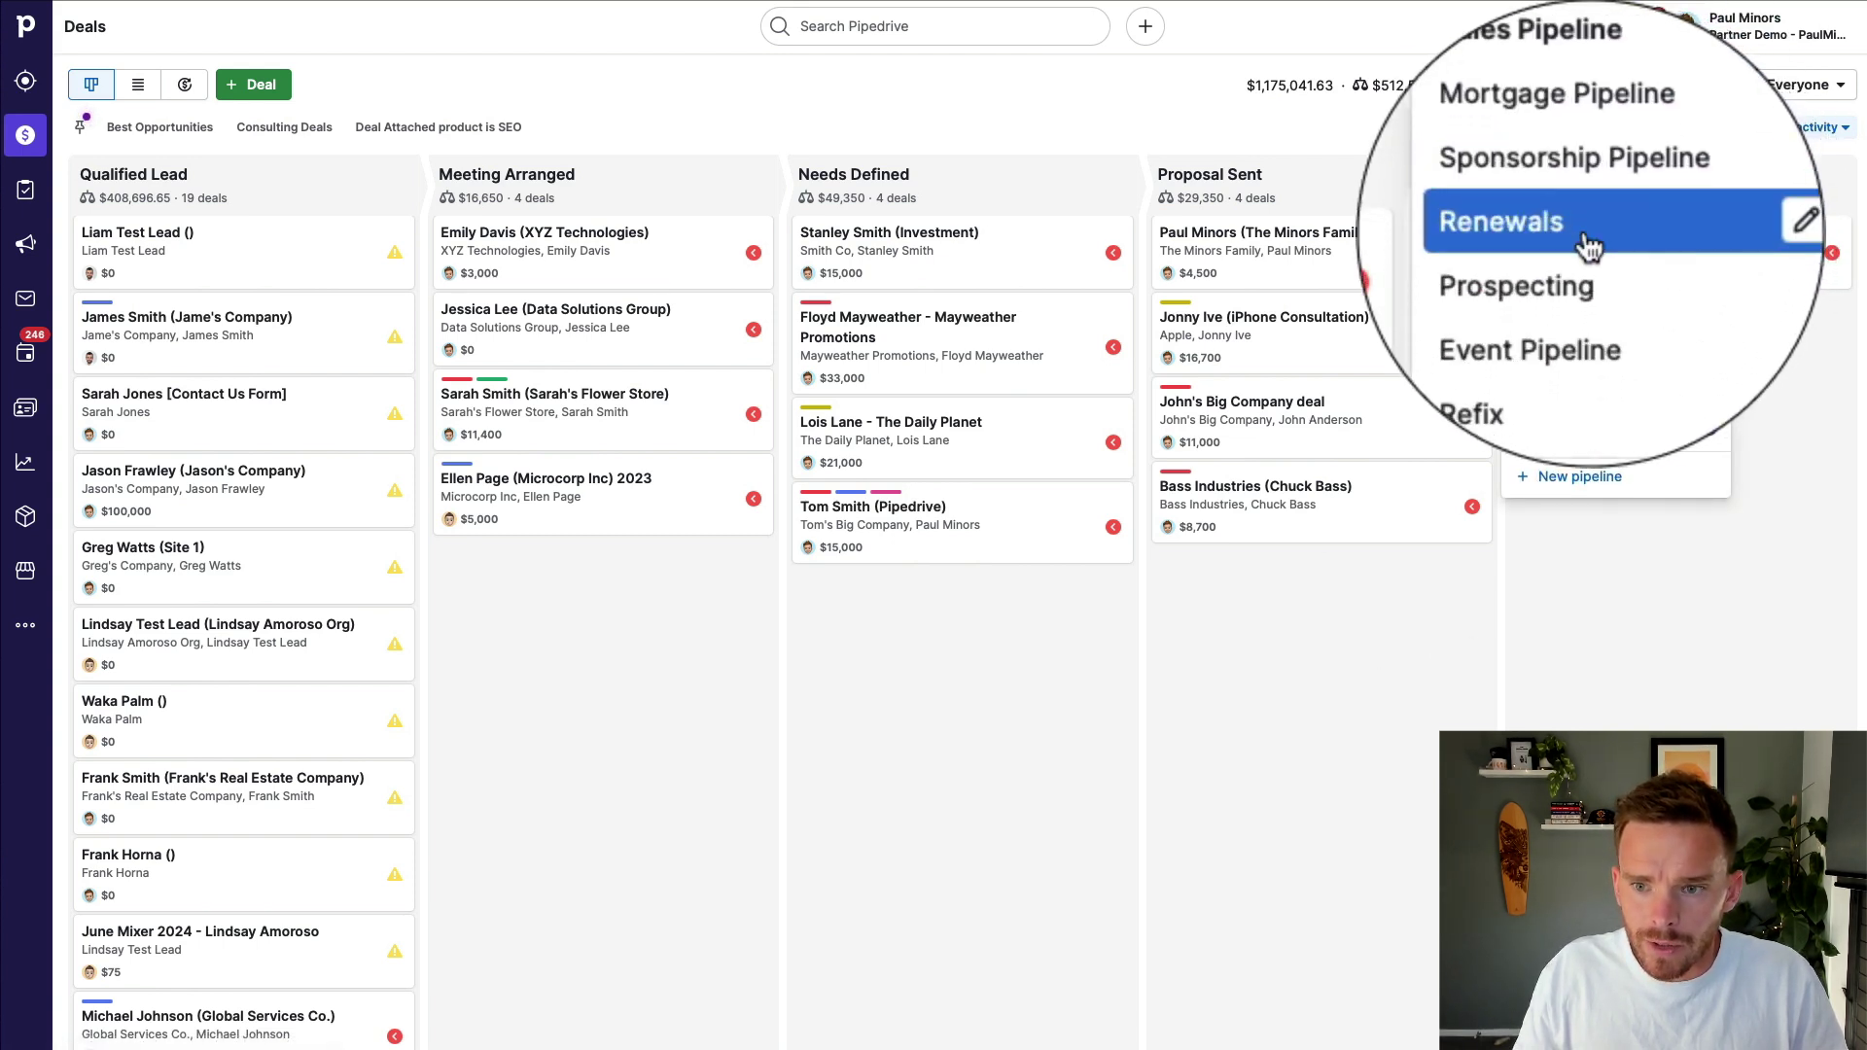
{"action": "left_click", "coordinate": [1587, 243]}
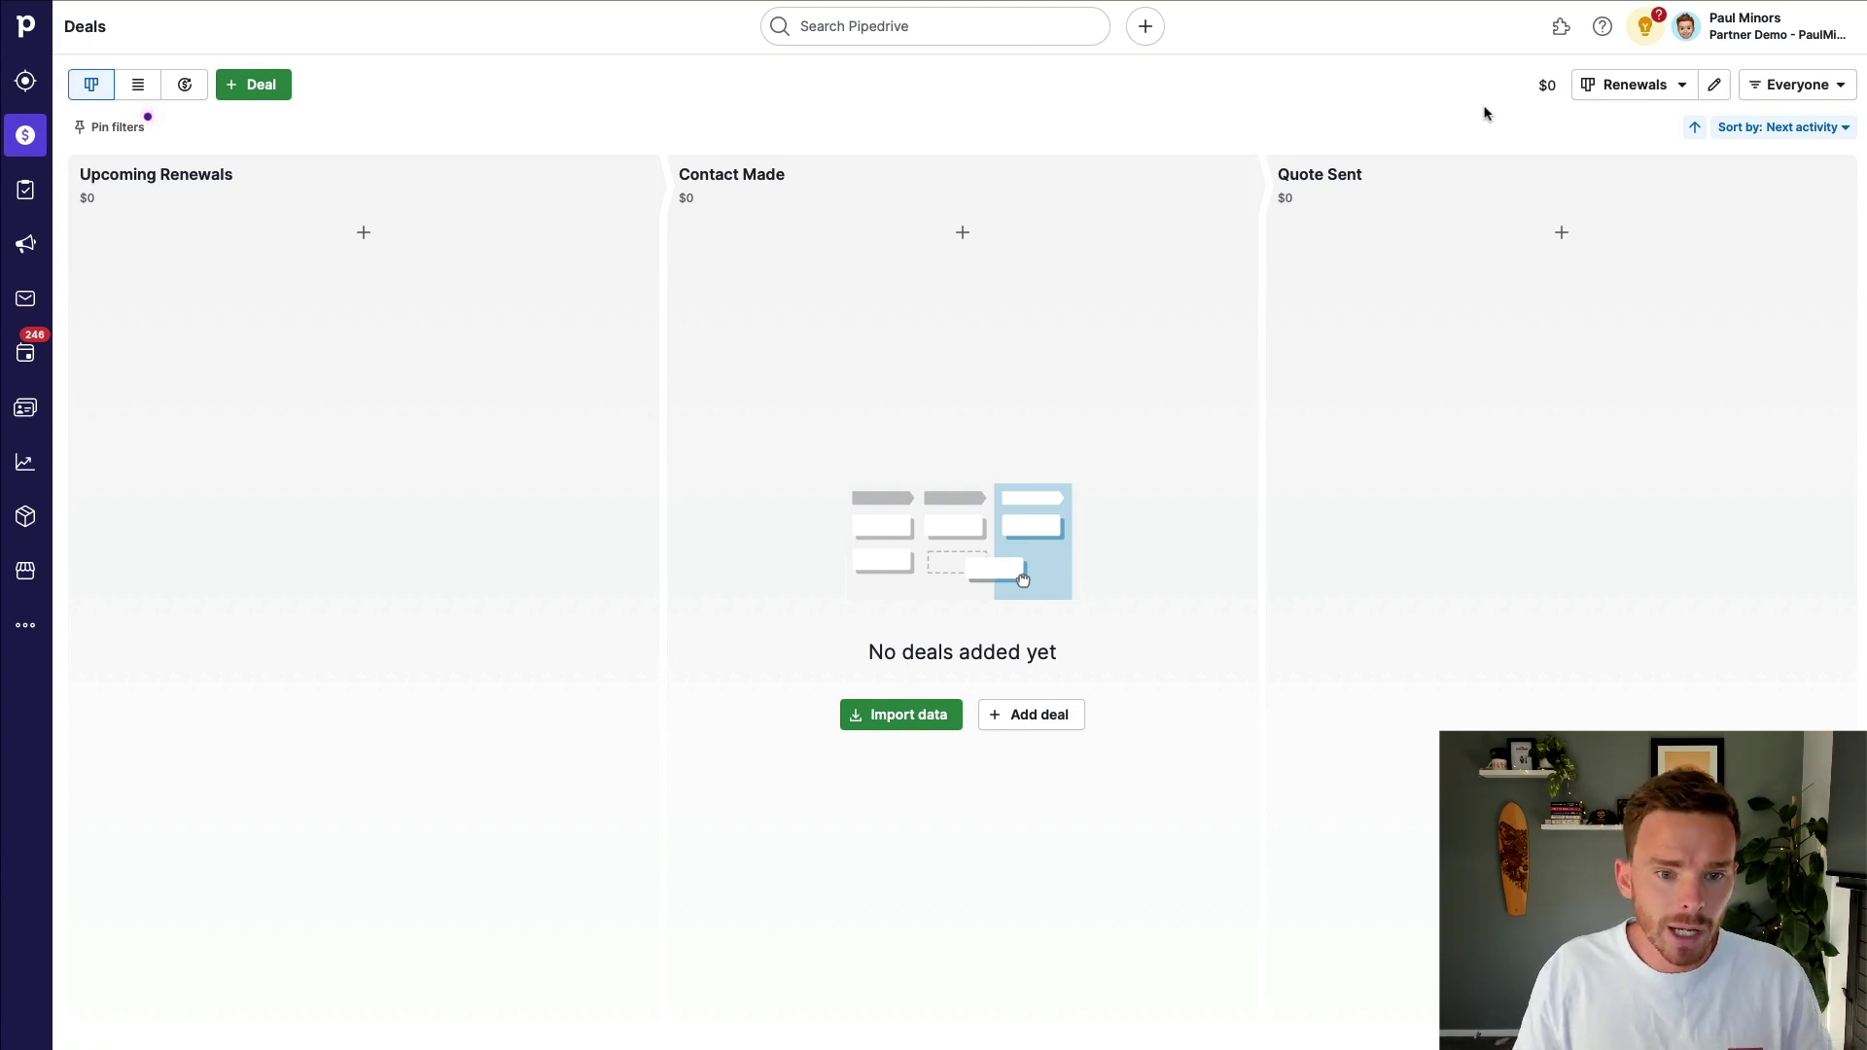
Switch the board back to Sales Pipeline, then return it to the Renewals pipeline
{"action": "left_click", "coordinate": [1609, 87]}
{"action": "left_click", "coordinate": [1593, 126]}
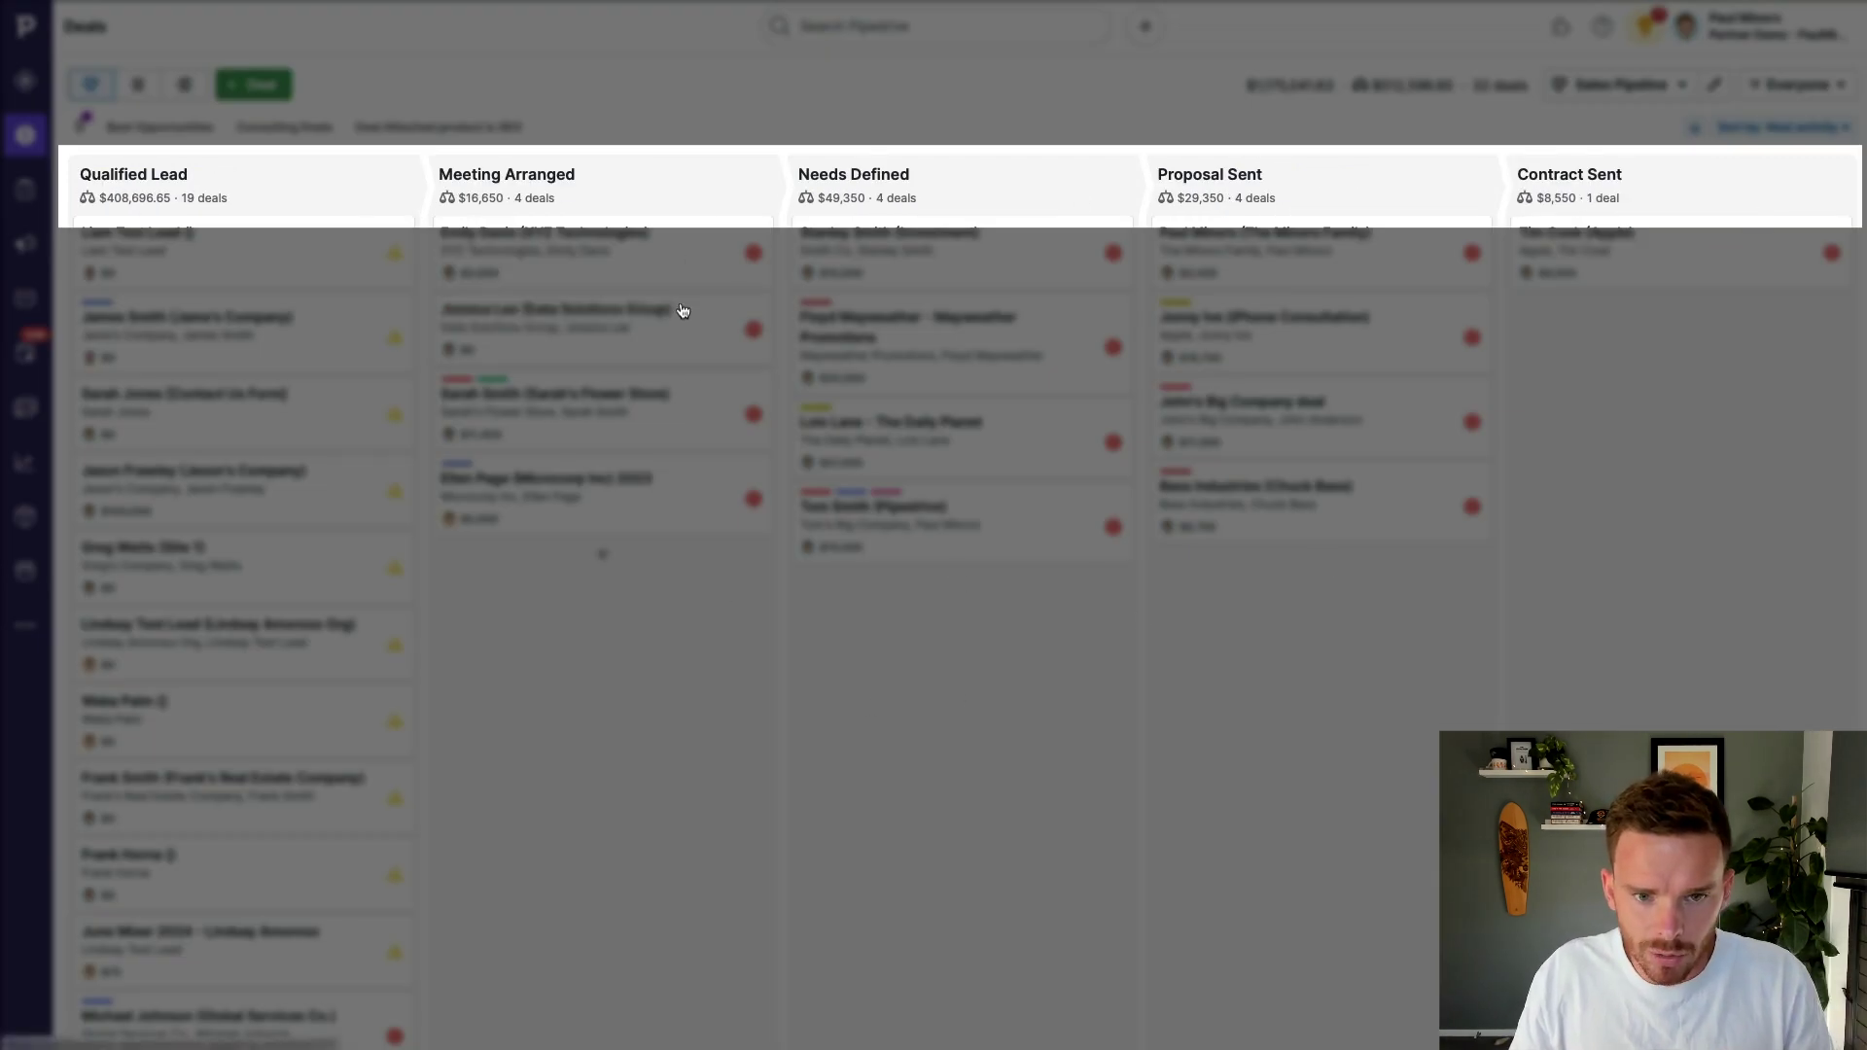
{"action": "mouse_move", "coordinate": [824, 209]}
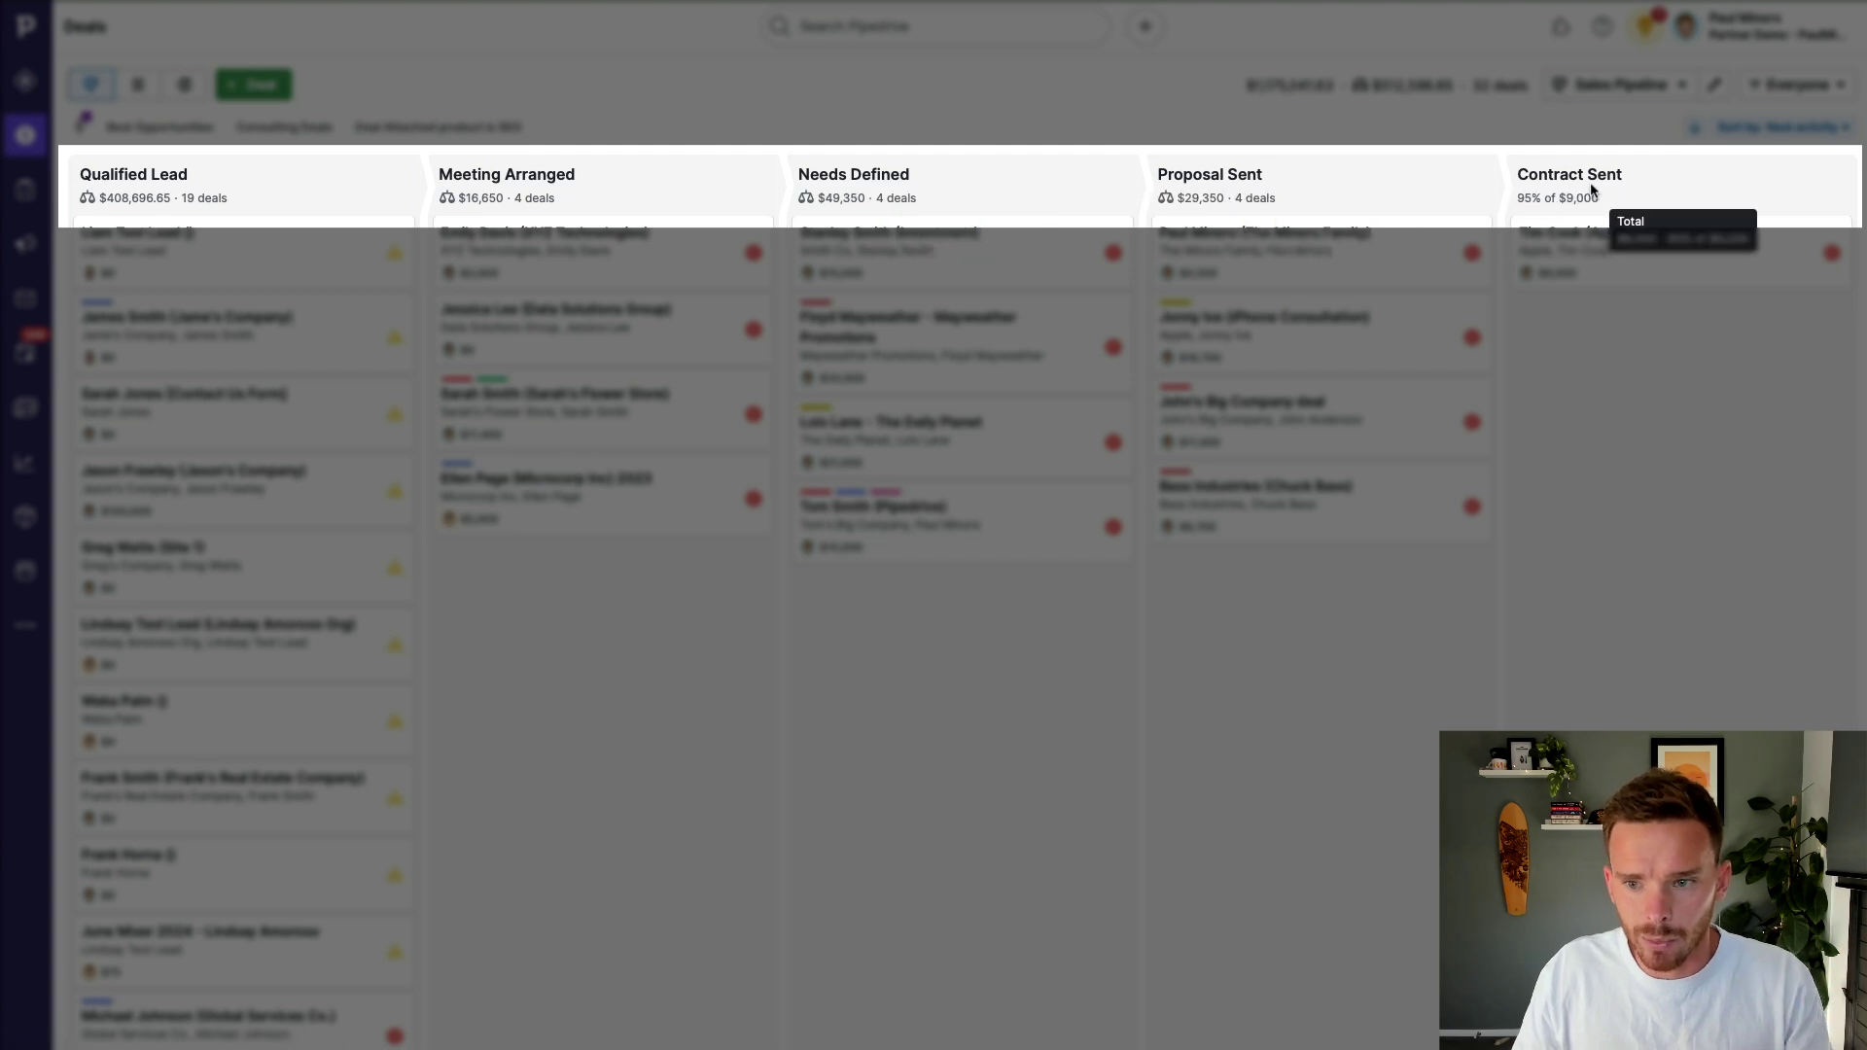
{"action": "left_click", "coordinate": [1626, 95]}
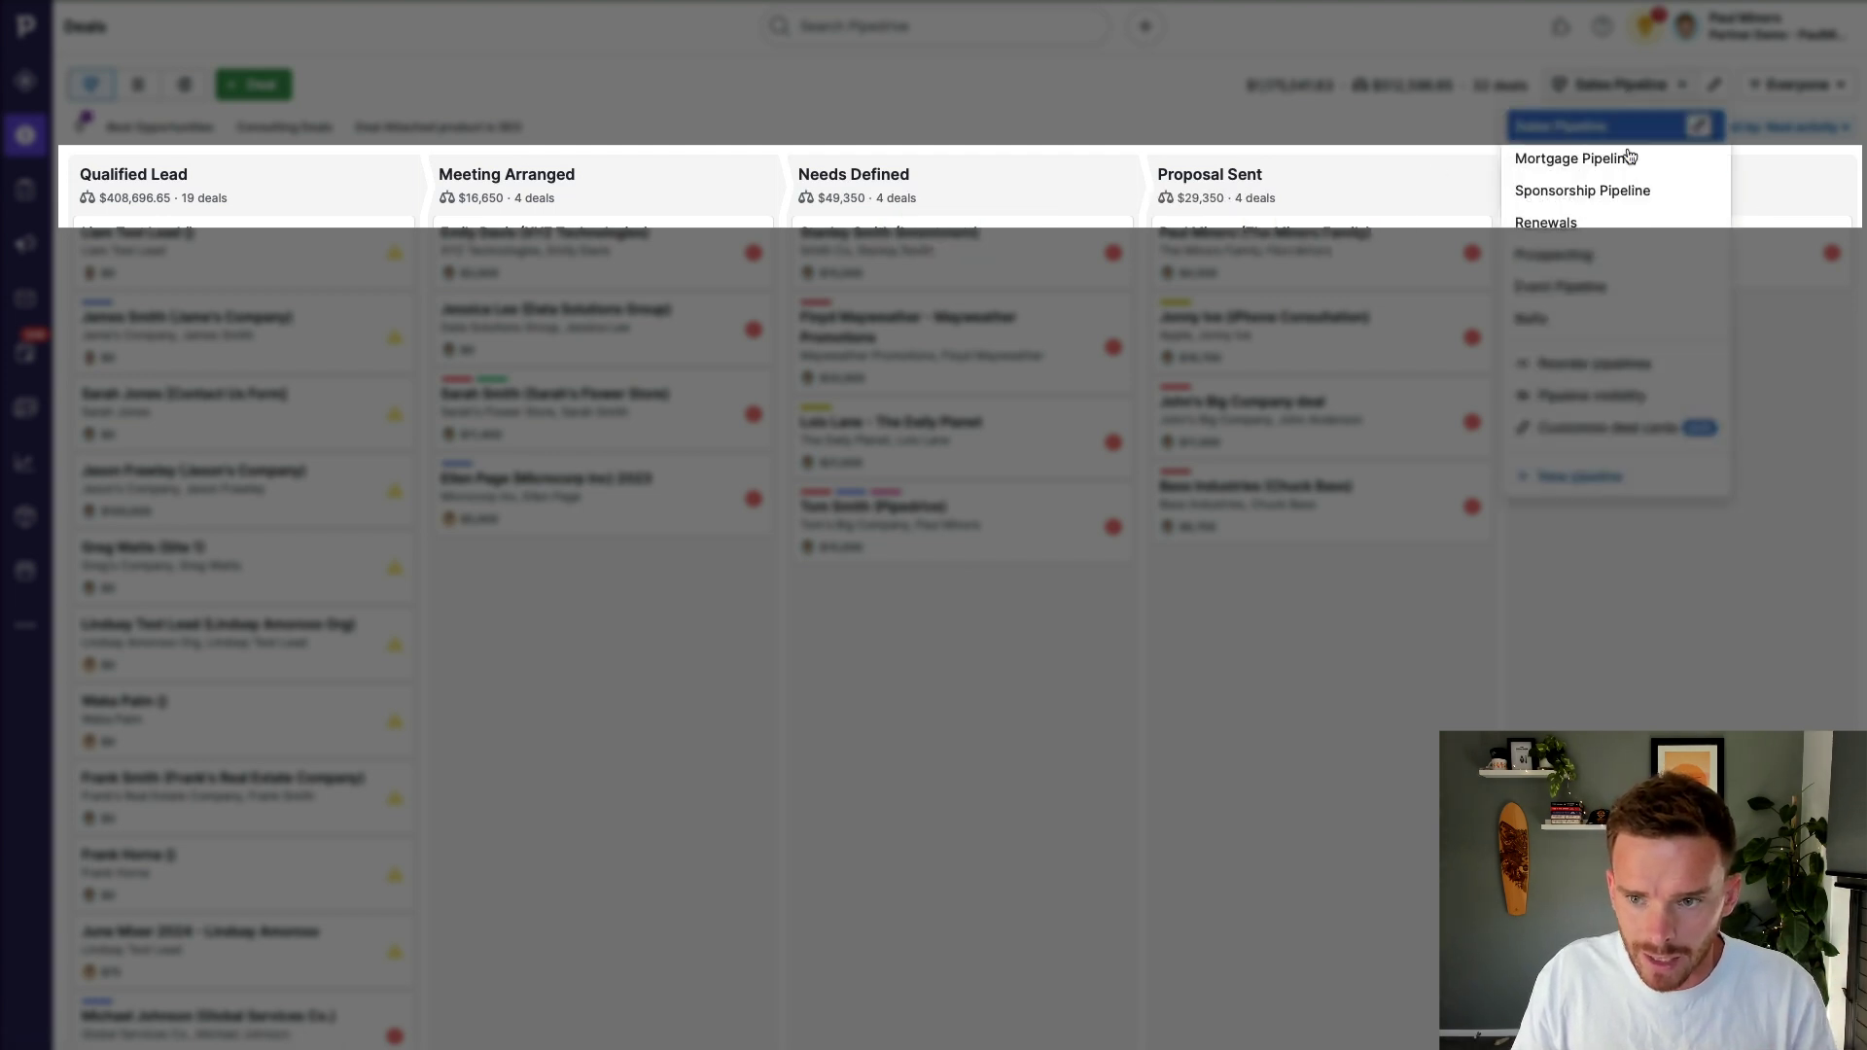
{"action": "left_click", "coordinate": [1617, 220]}
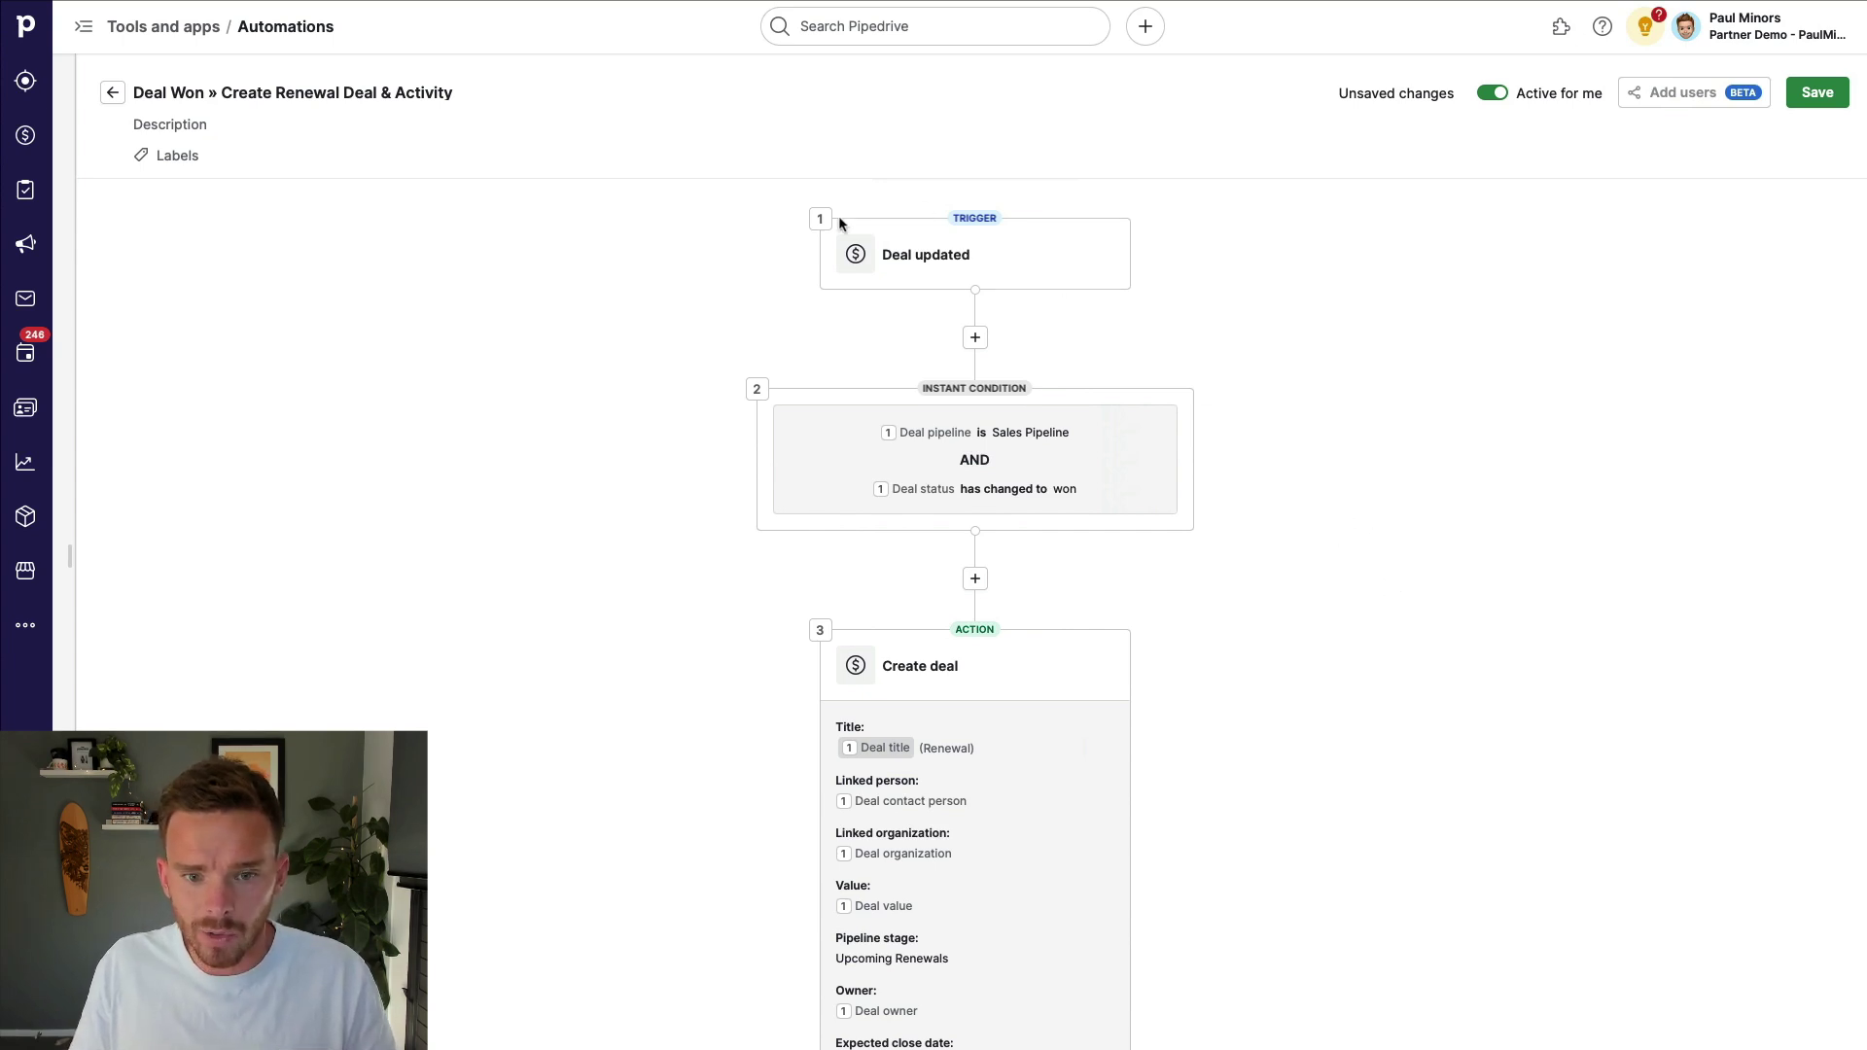
{"action": "left_click", "coordinate": [1004, 483]}
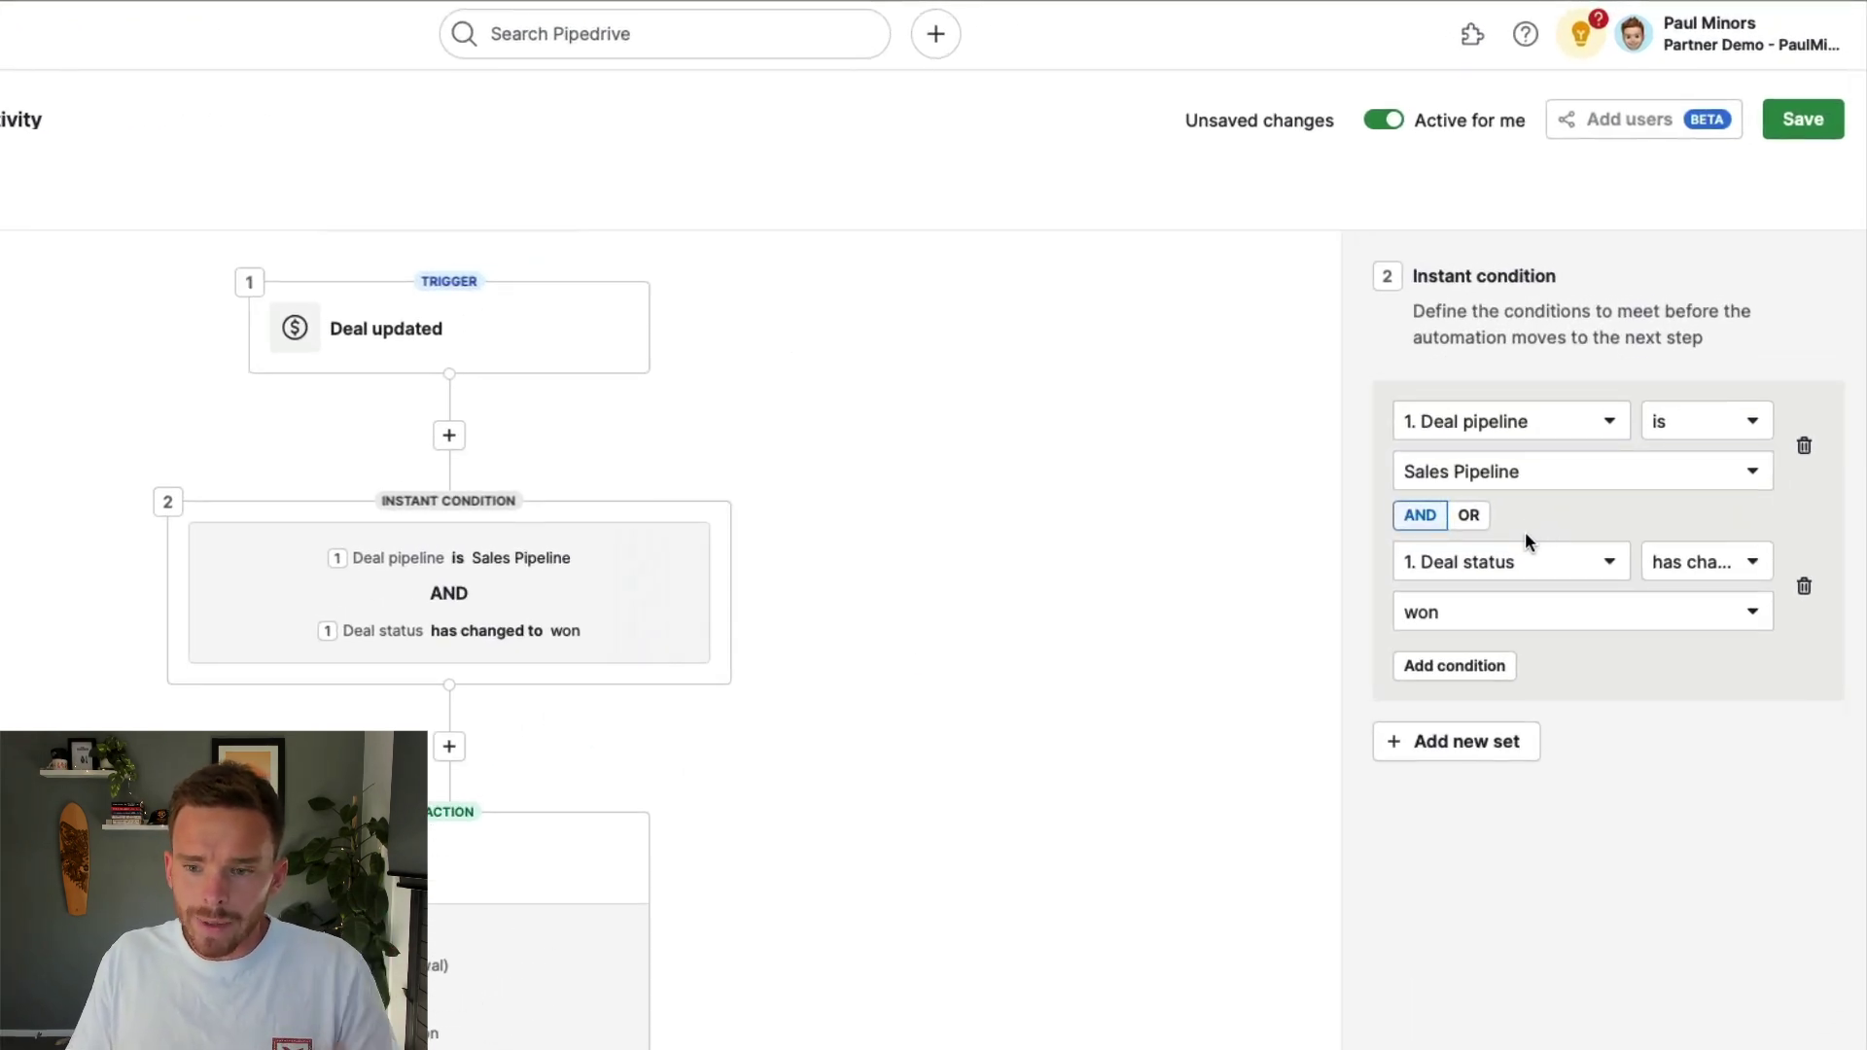
{"action": "left_click", "coordinate": [1498, 477]}
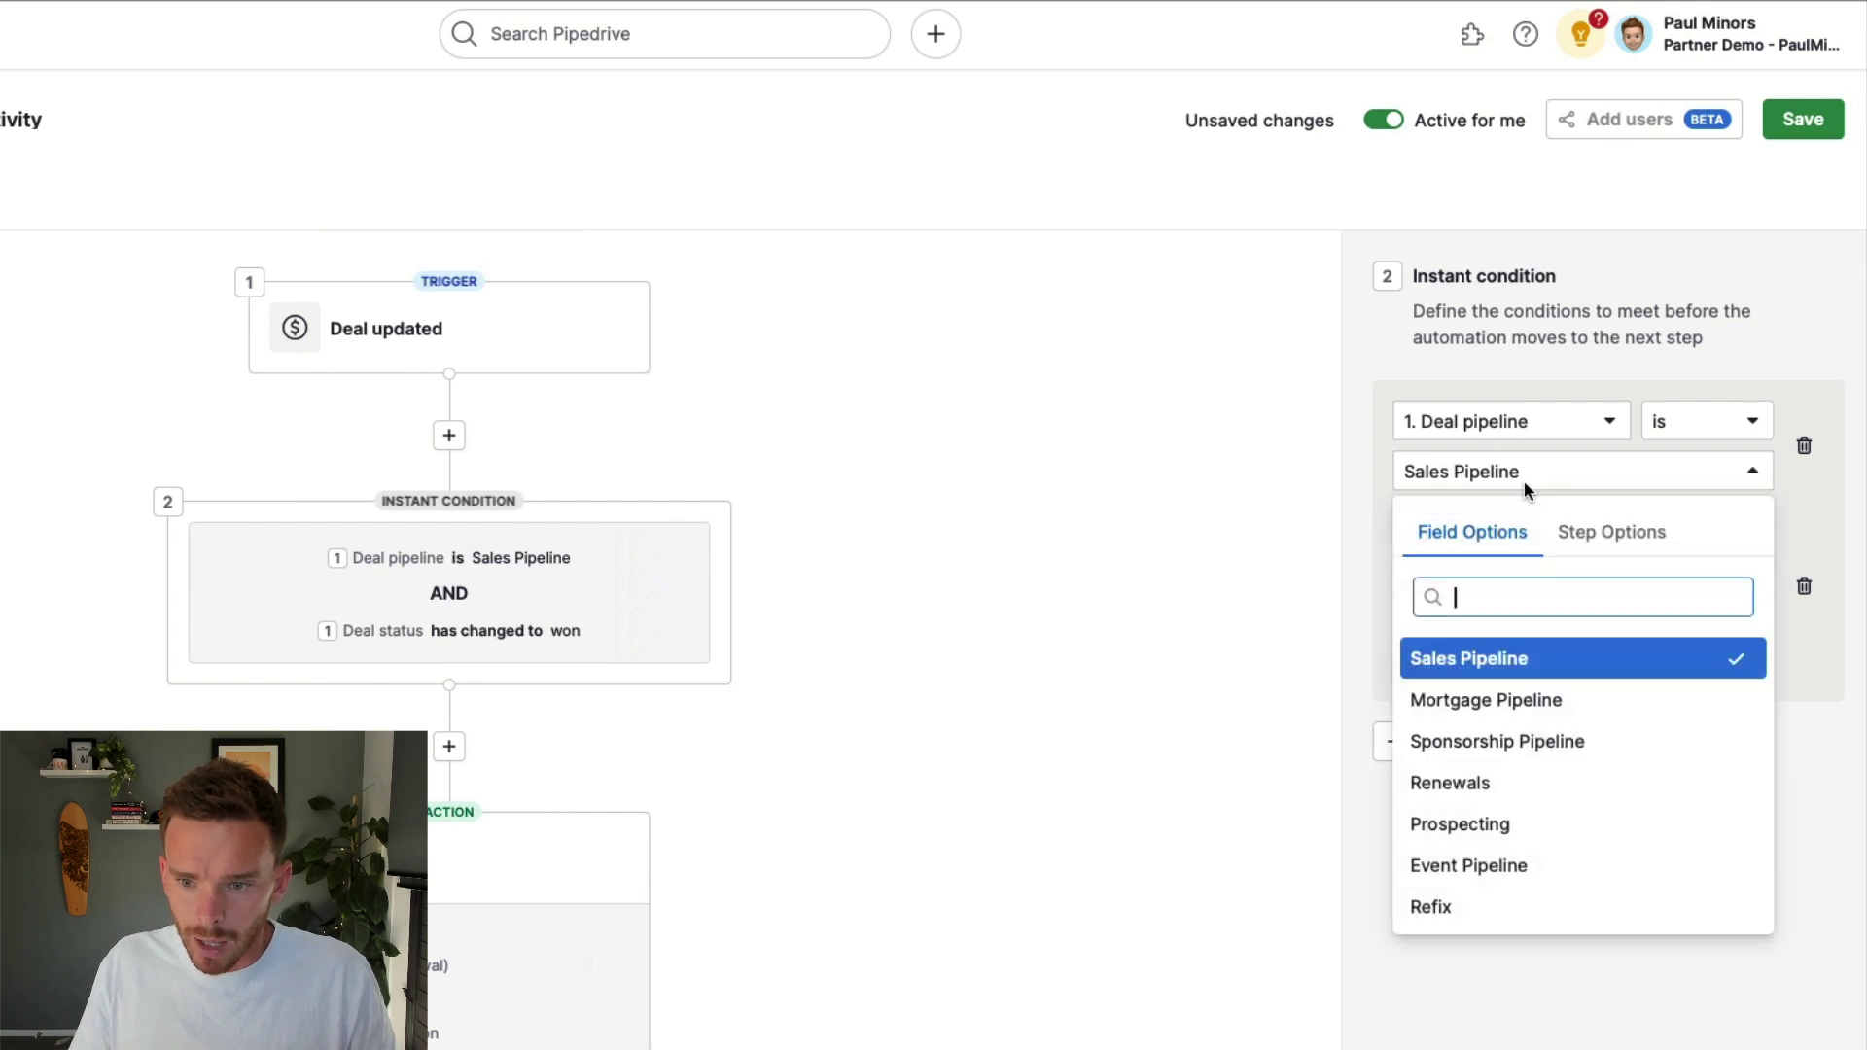
{"action": "left_click", "coordinate": [1531, 479]}
{"action": "left_click", "coordinate": [1535, 479]}
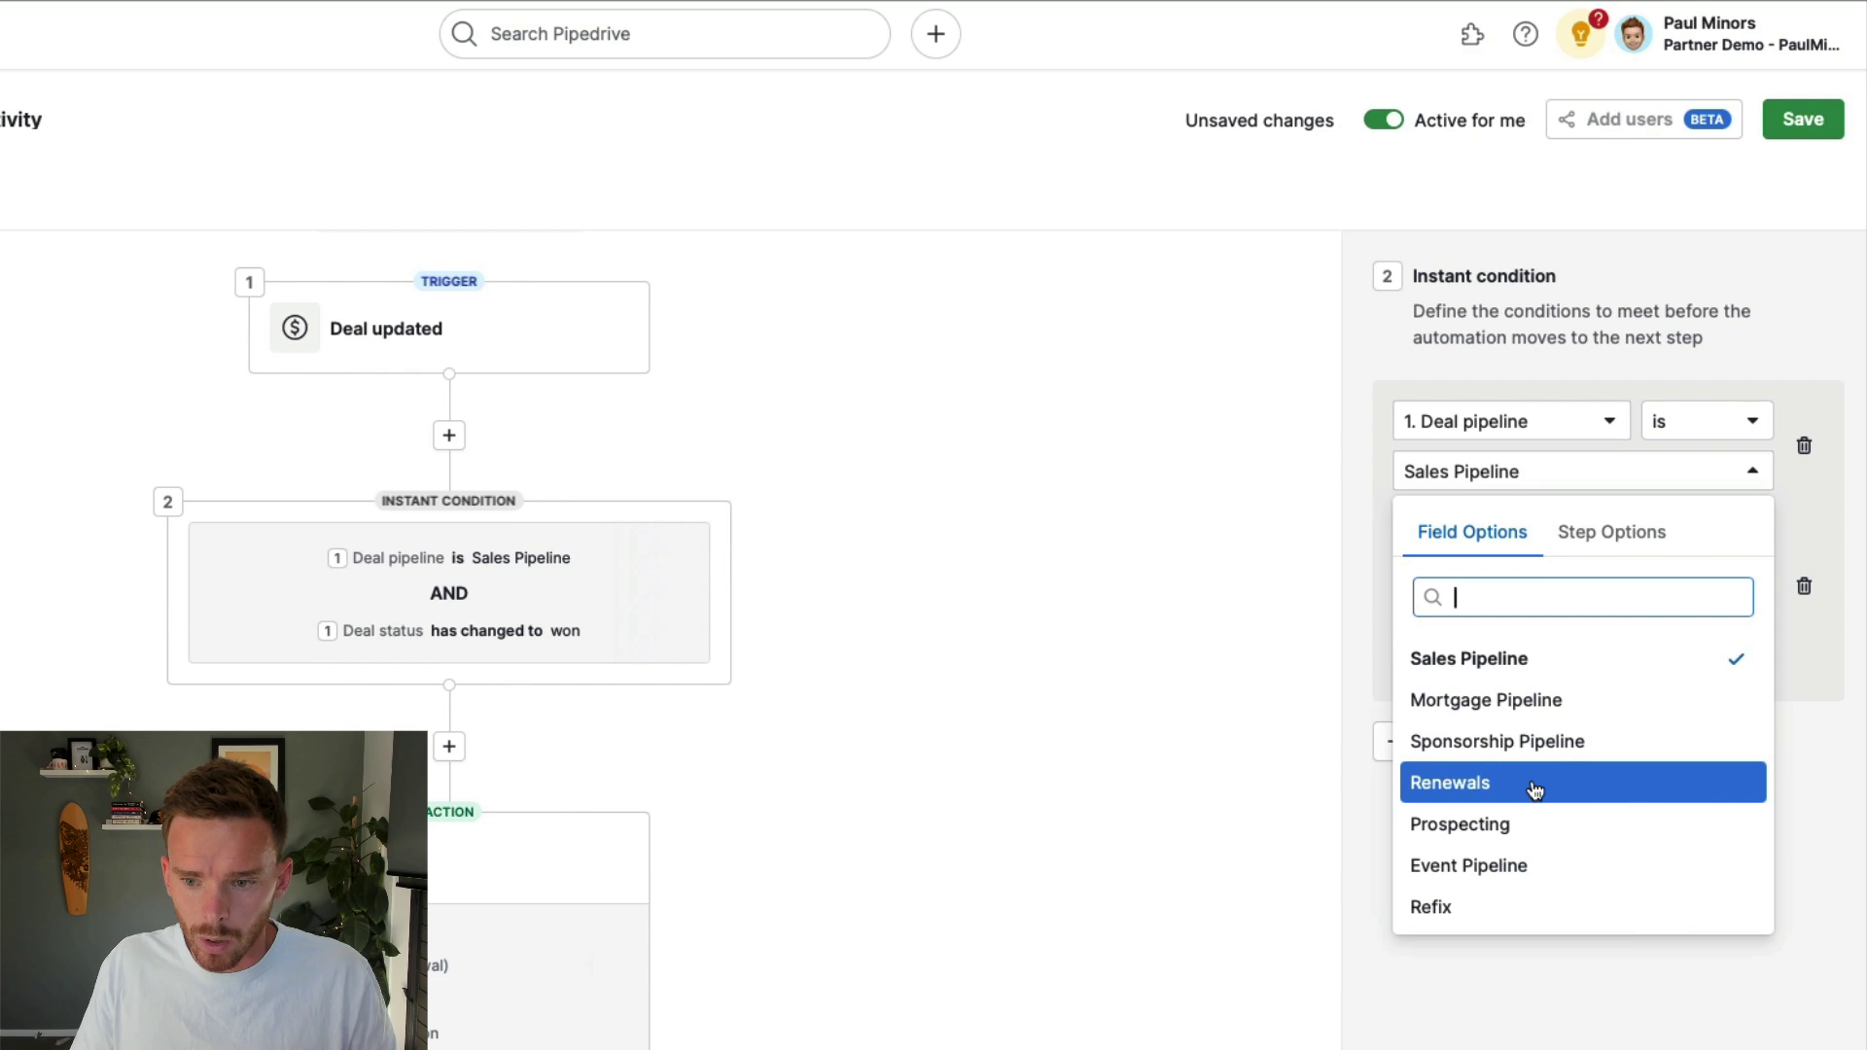
{"action": "left_click", "coordinate": [1594, 478]}
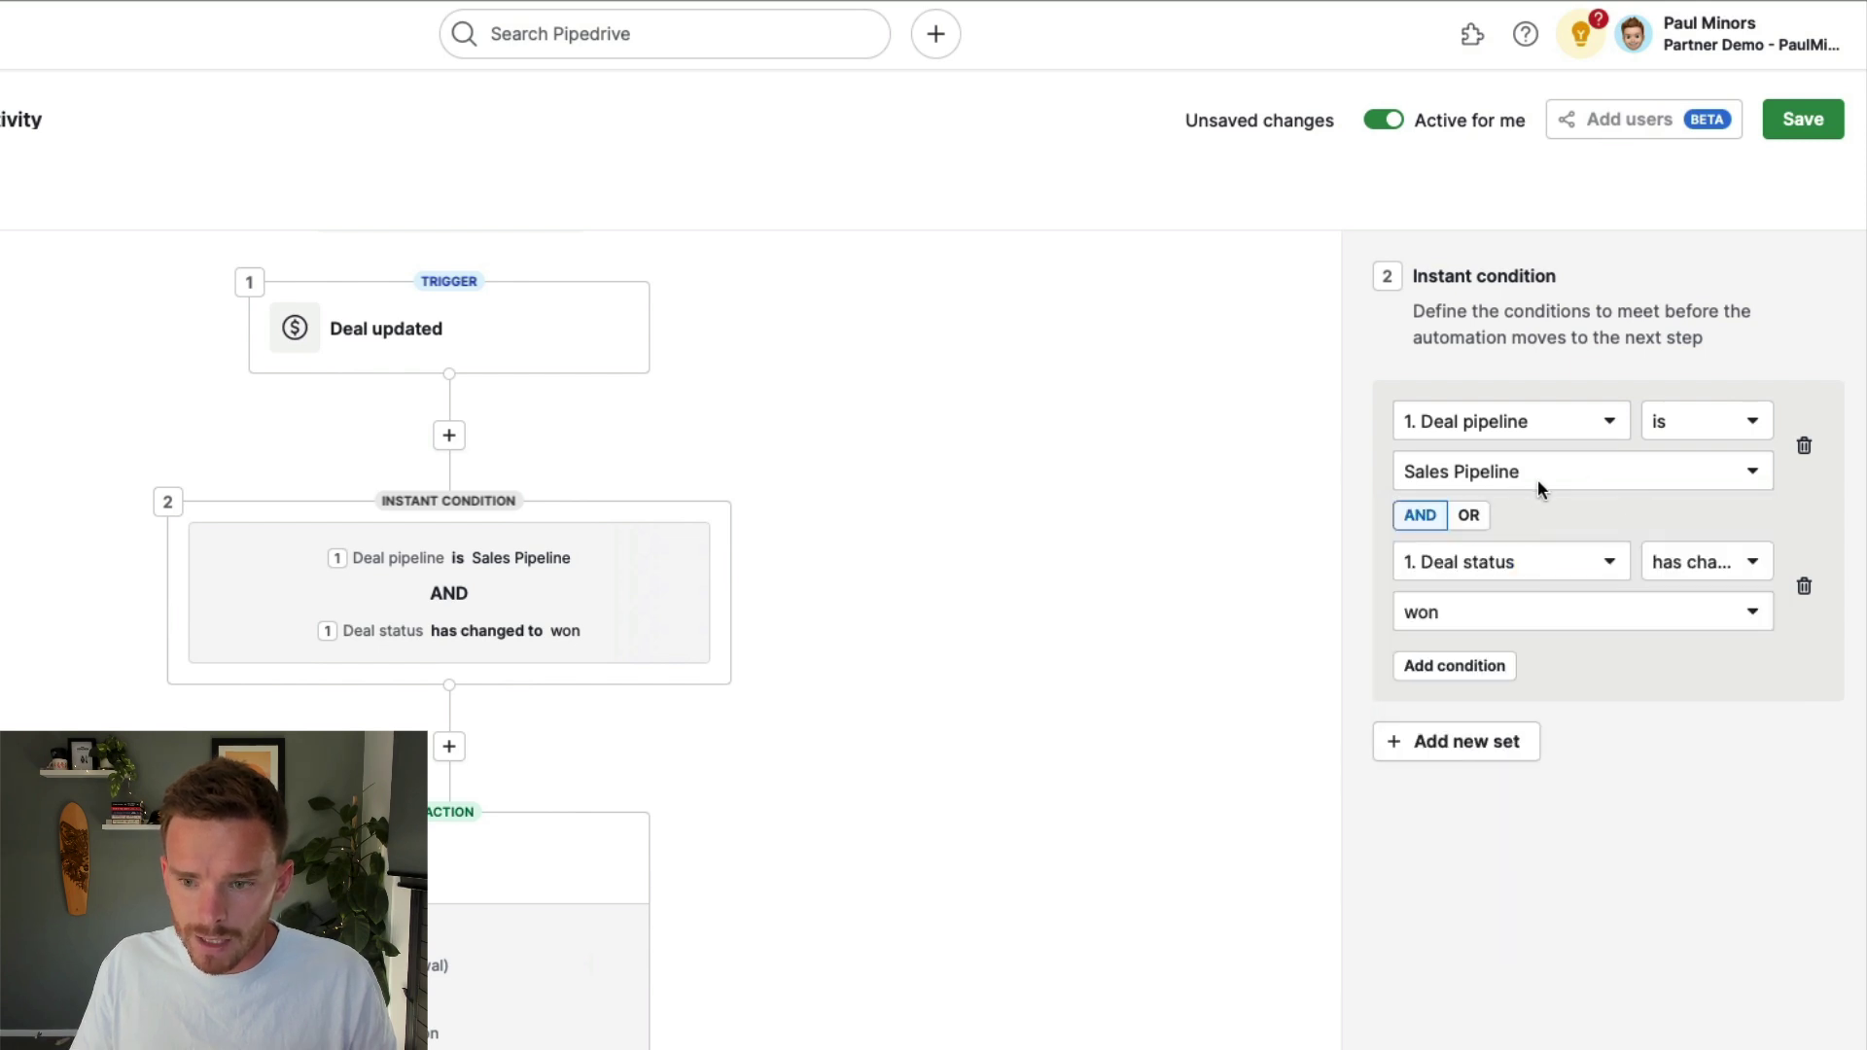
{"action": "left_click", "coordinate": [1700, 573]}
{"action": "left_click", "coordinate": [1701, 574]}
{"action": "left_click", "coordinate": [1583, 612]}
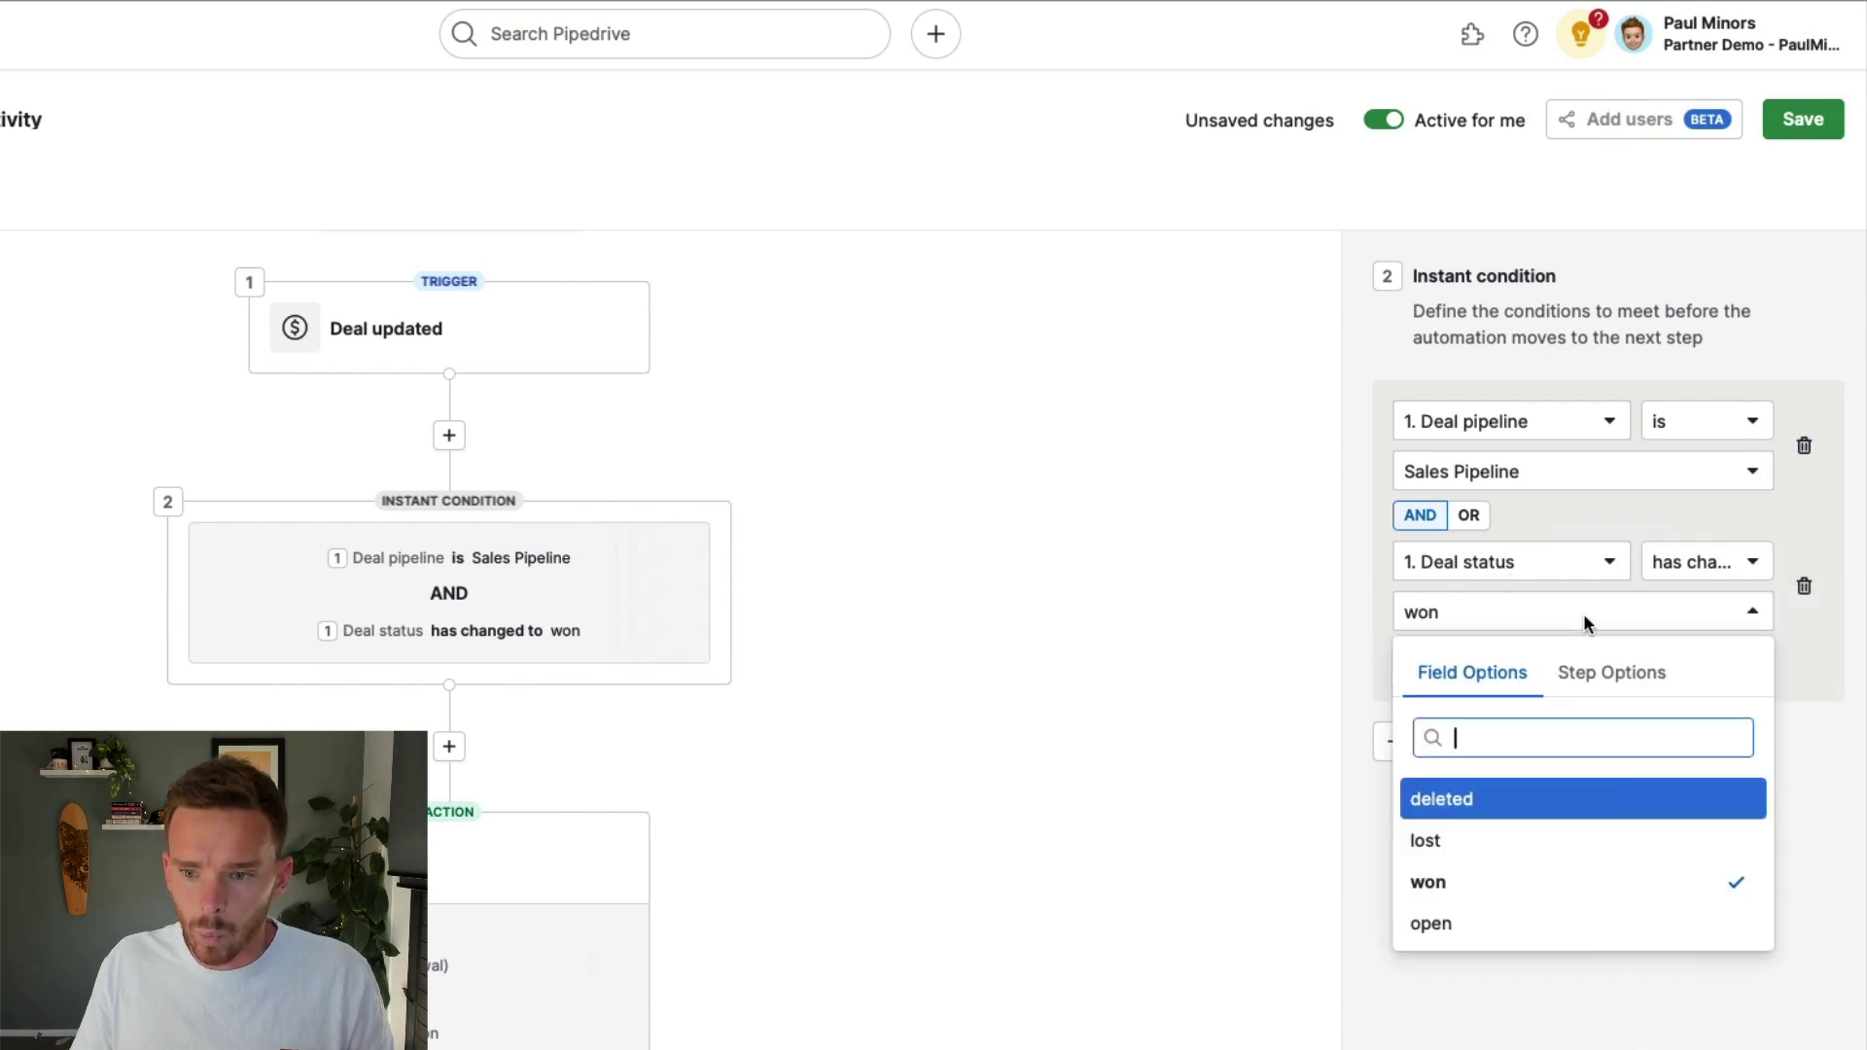
{"action": "left_click", "coordinate": [1583, 612]}
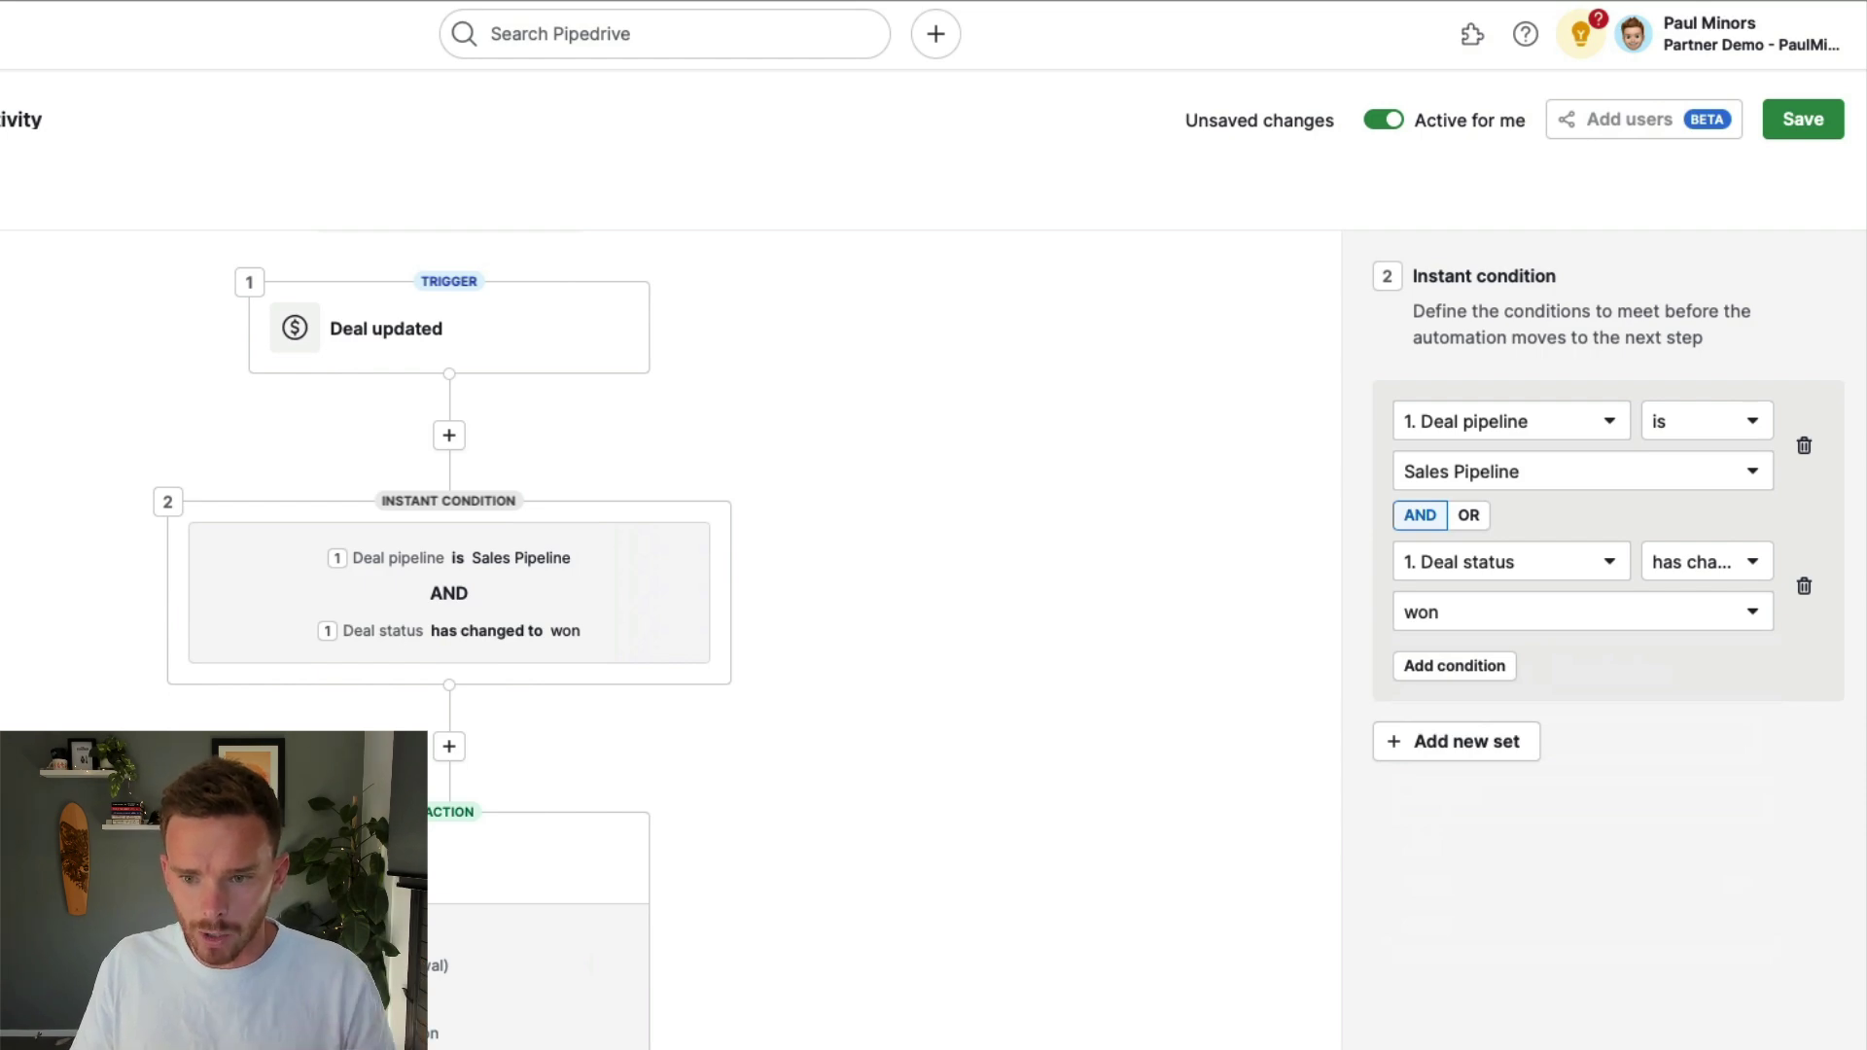
{"action": "left_click", "coordinate": [1095, 558]}
{"action": "scroll", "coordinate": [1096, 559], "scroll_direction": "down", "scroll_amount": 3}
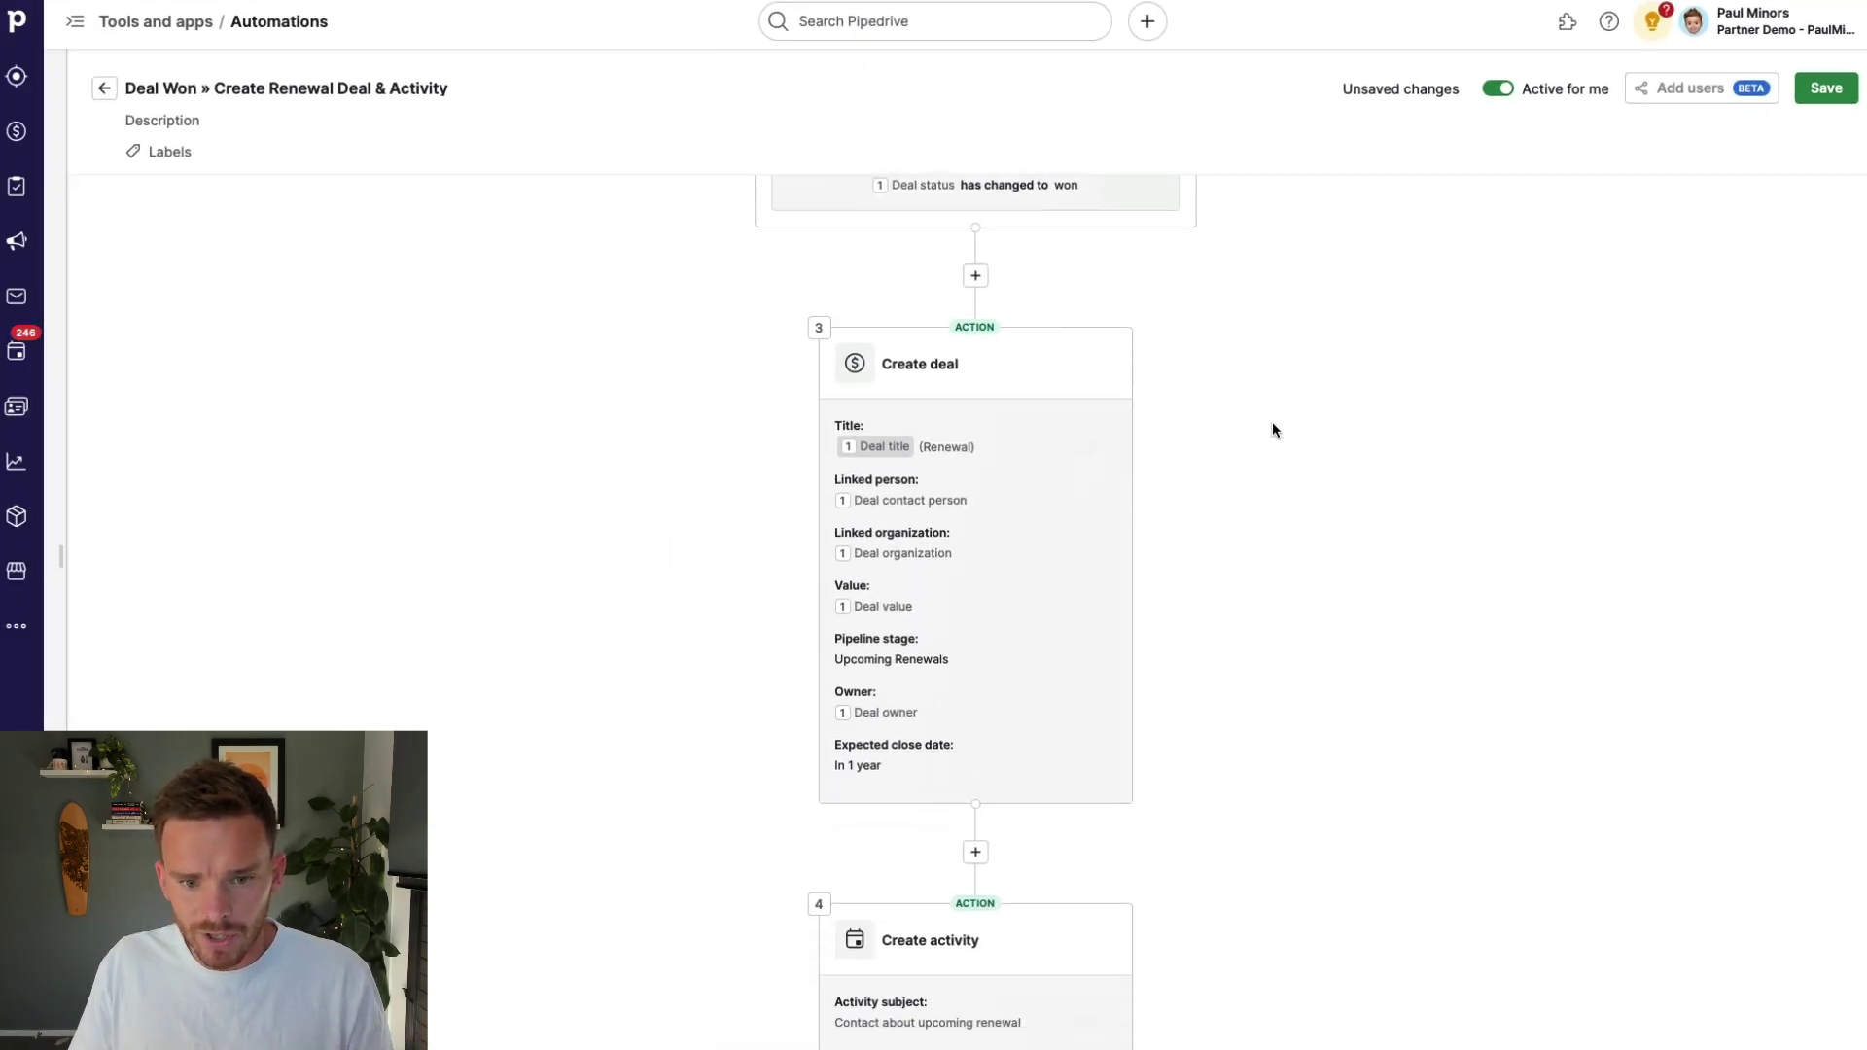
{"action": "left_click", "coordinate": [1075, 463]}
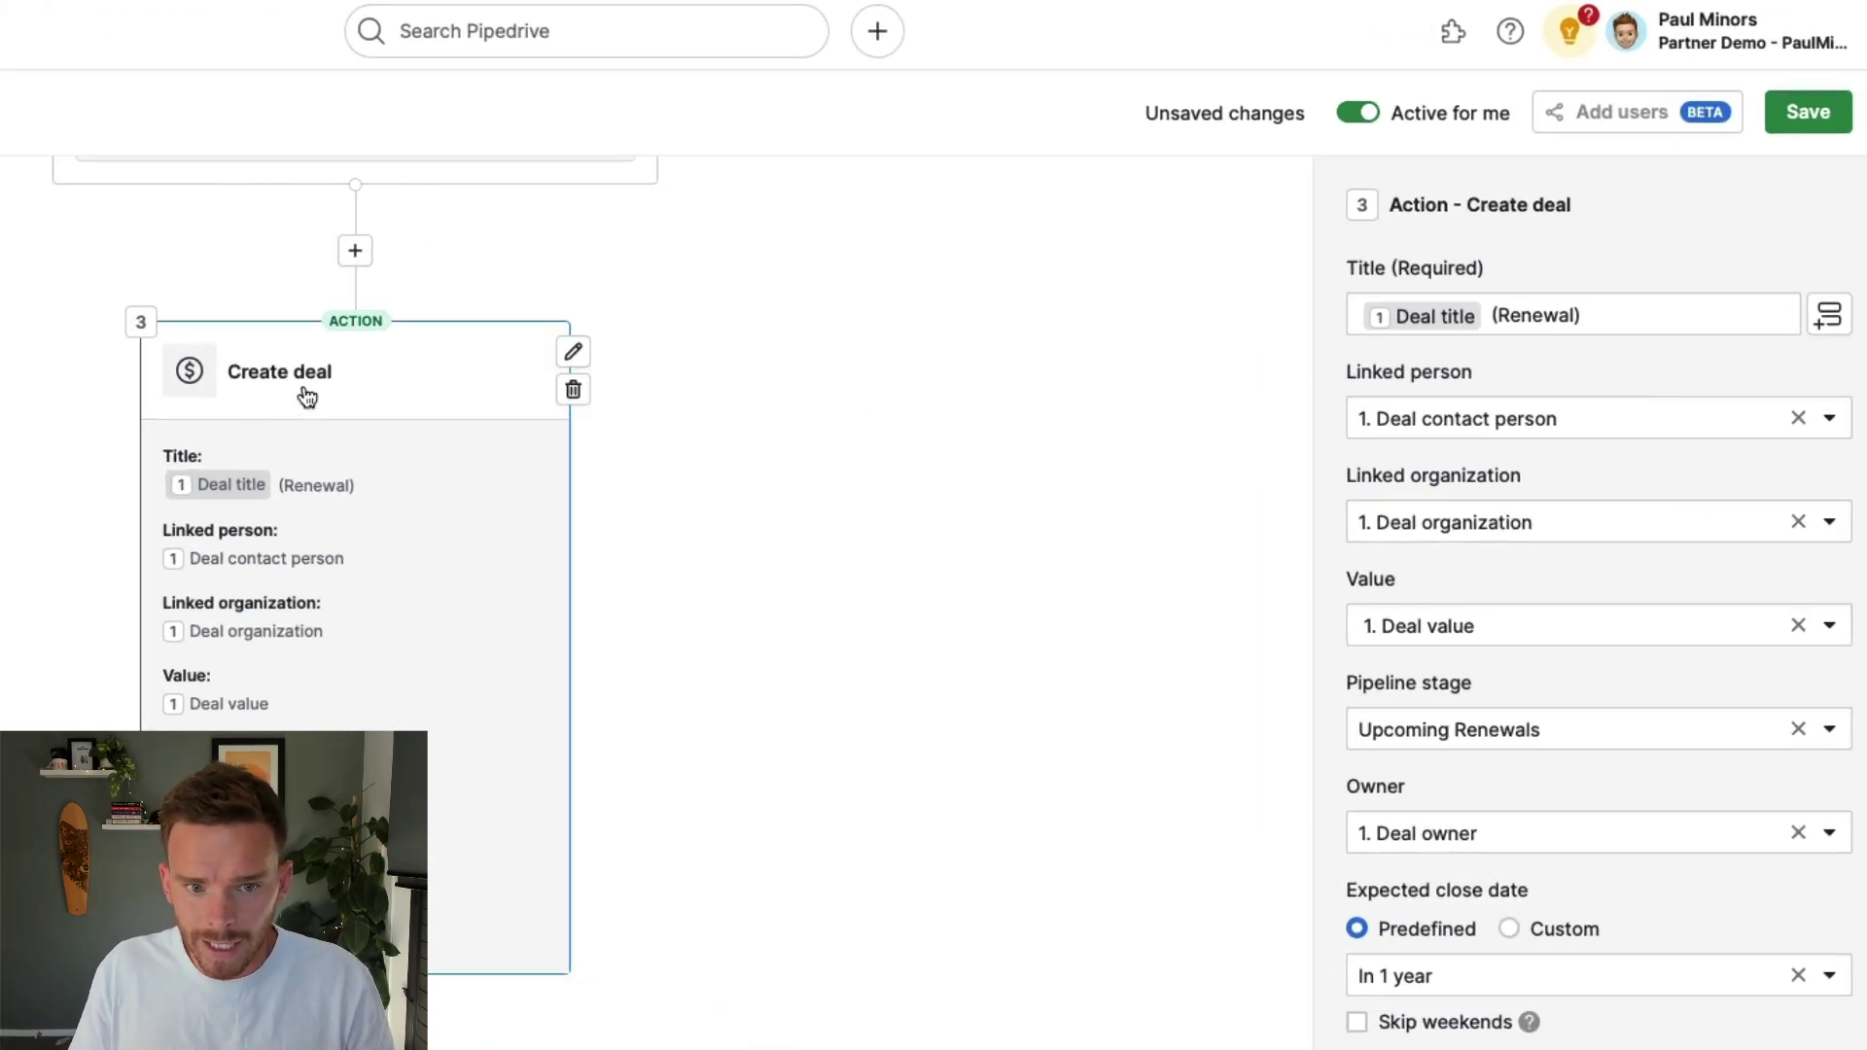
{"action": "left_click", "coordinate": [1682, 325]}
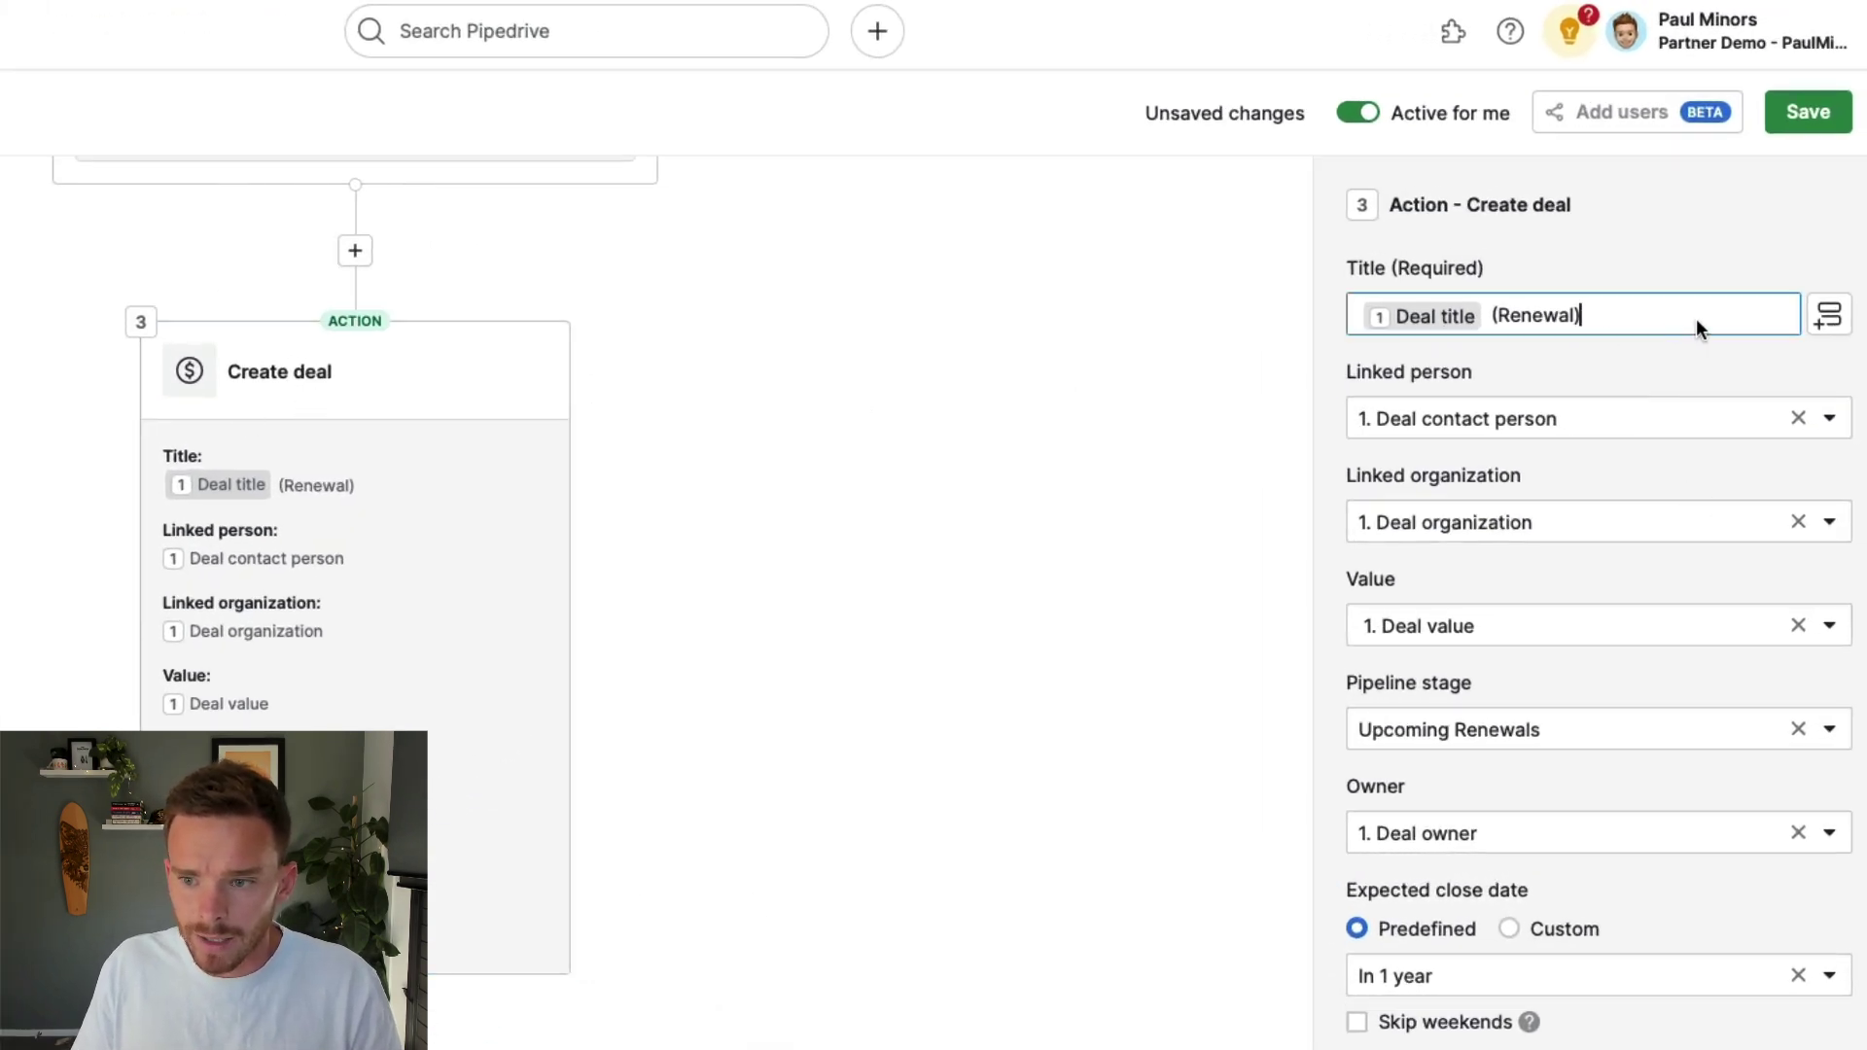
{"action": "left_click", "coordinate": [1828, 314]}
{"action": "left_click", "coordinate": [1828, 314]}
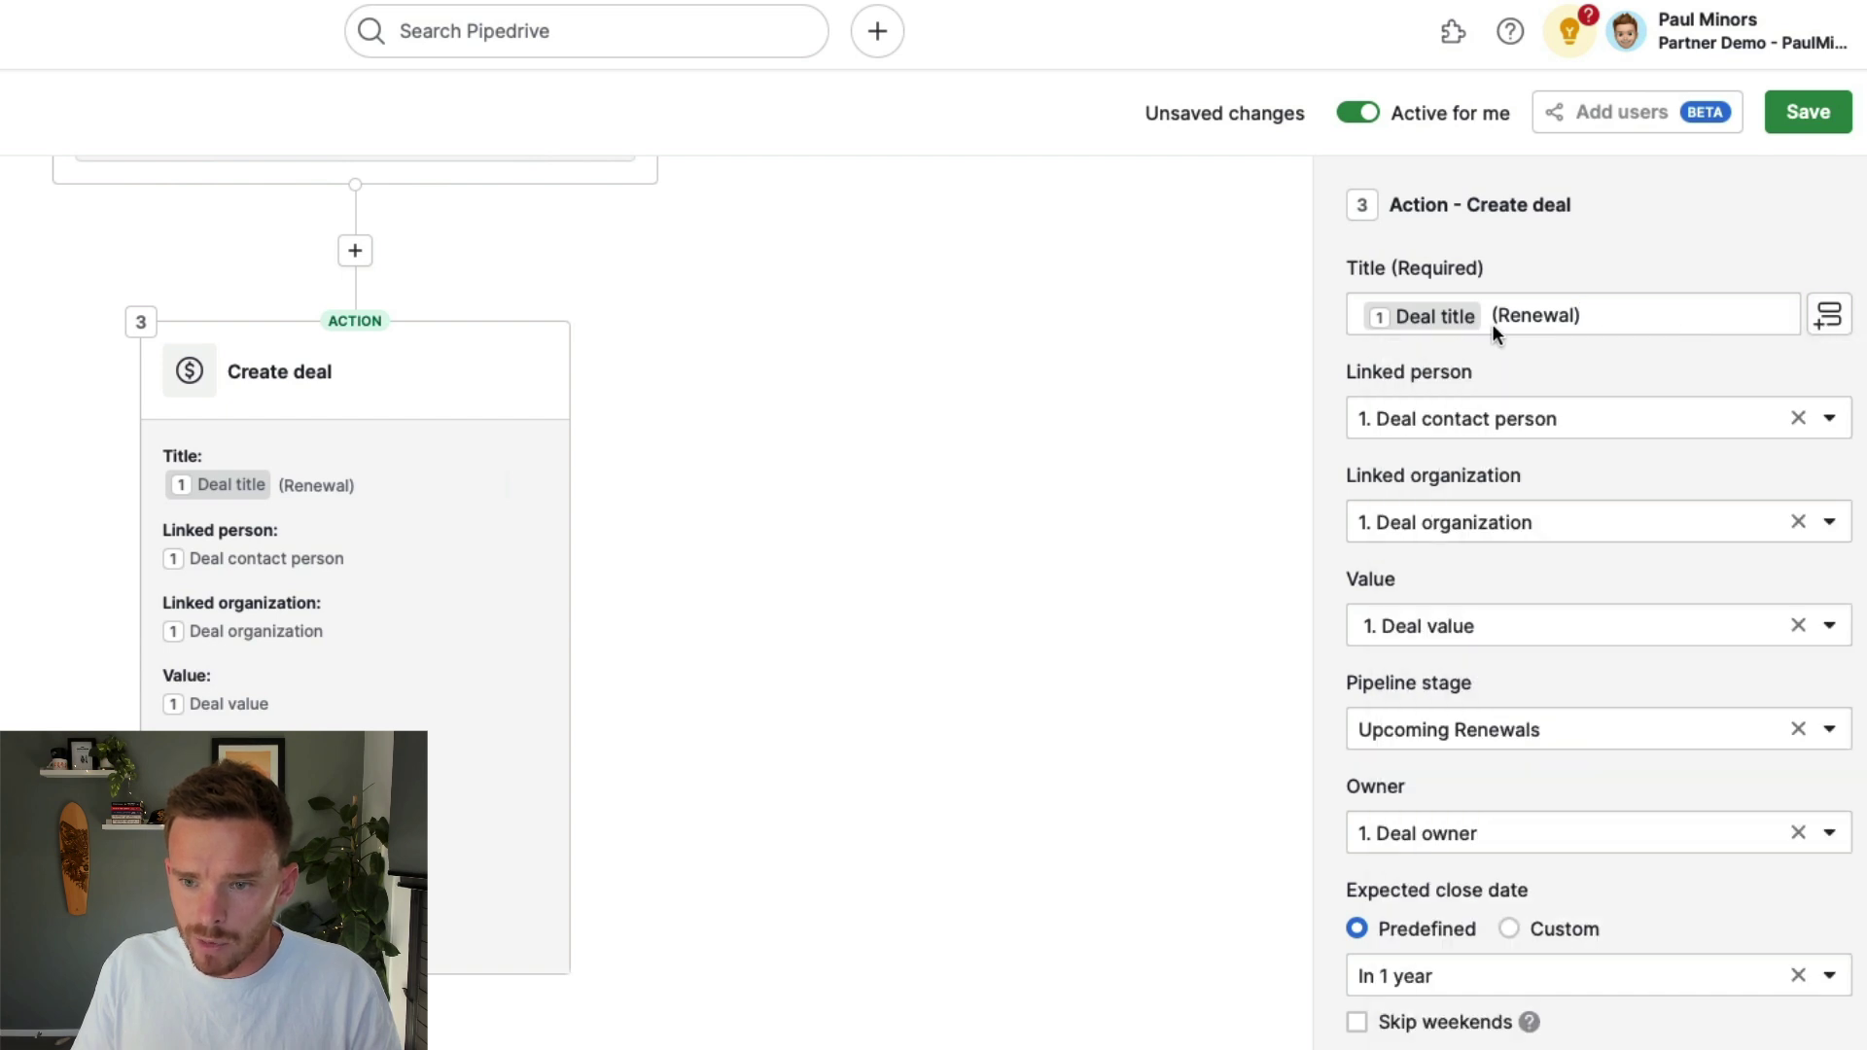
{"action": "left_click", "coordinate": [1597, 321]}
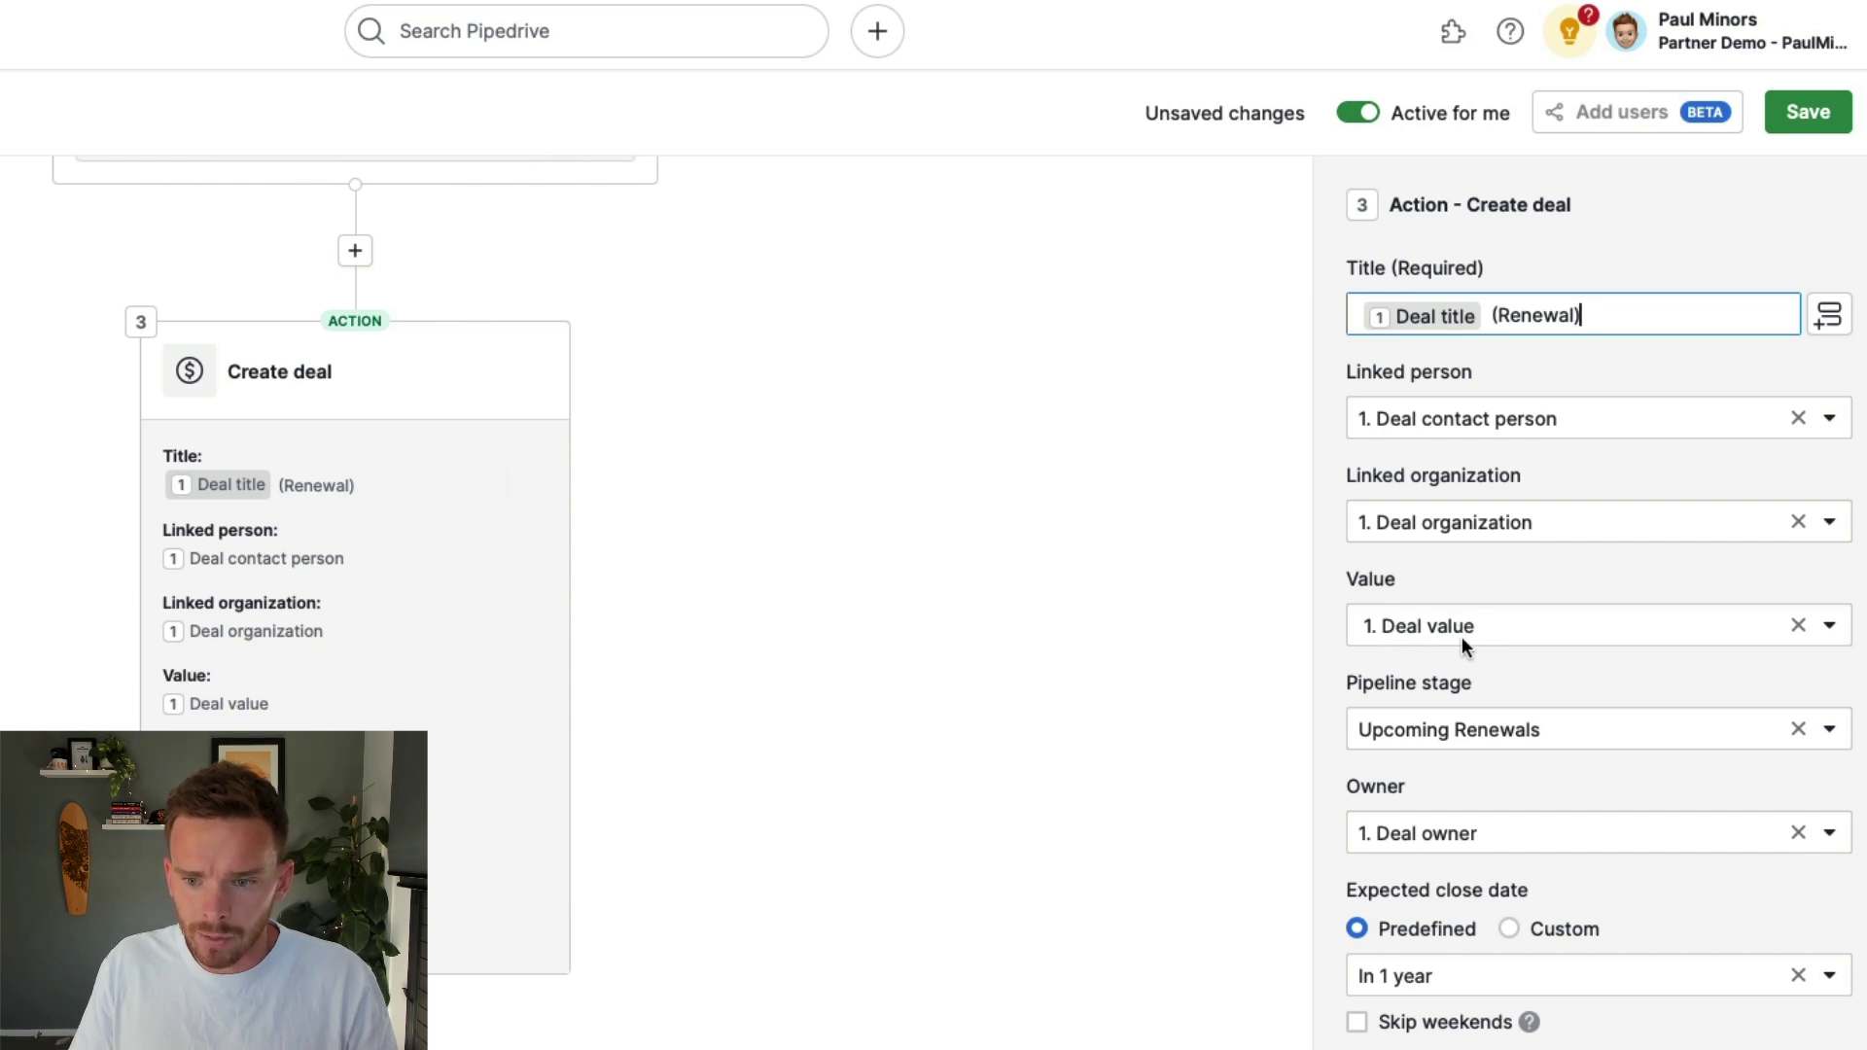
{"action": "left_click", "coordinate": [1590, 741]}
{"action": "scroll", "coordinate": [1567, 972], "scroll_direction": "down", "scroll_amount": 8}
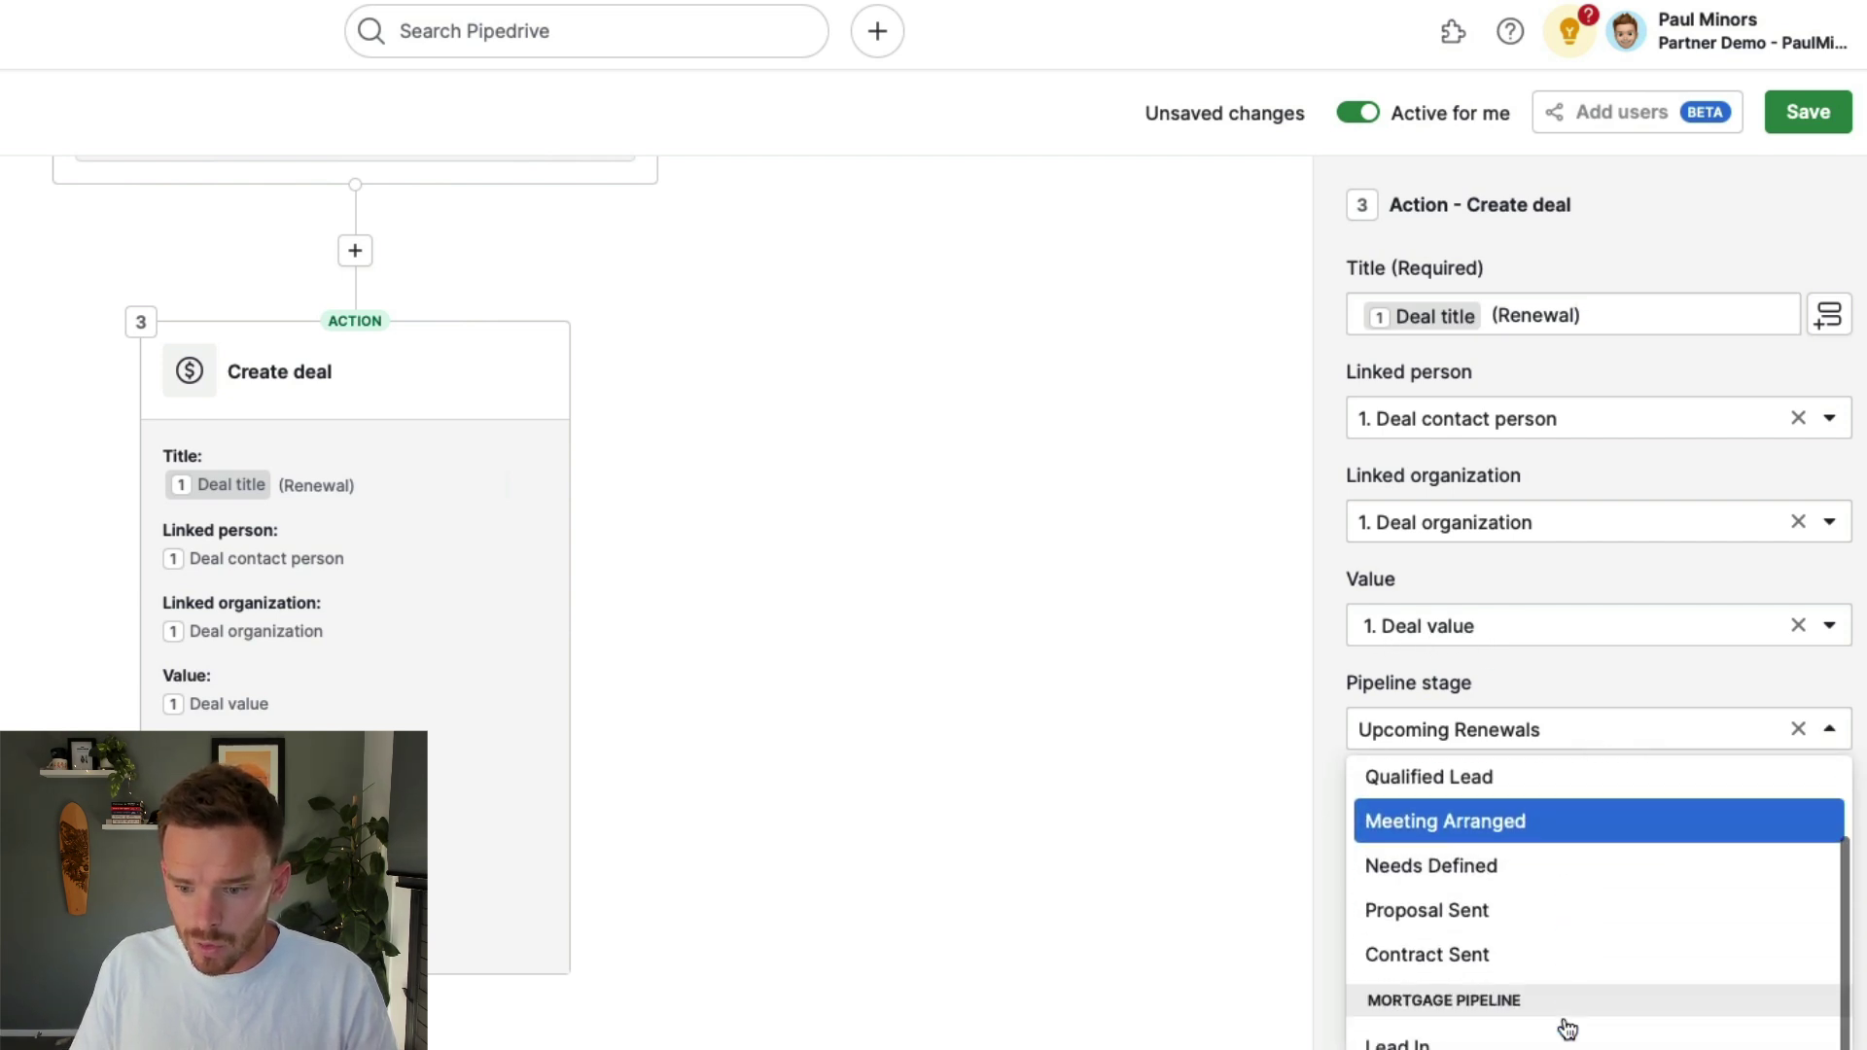
{"action": "scroll", "coordinate": [1565, 1026], "scroll_direction": "down", "scroll_amount": 5}
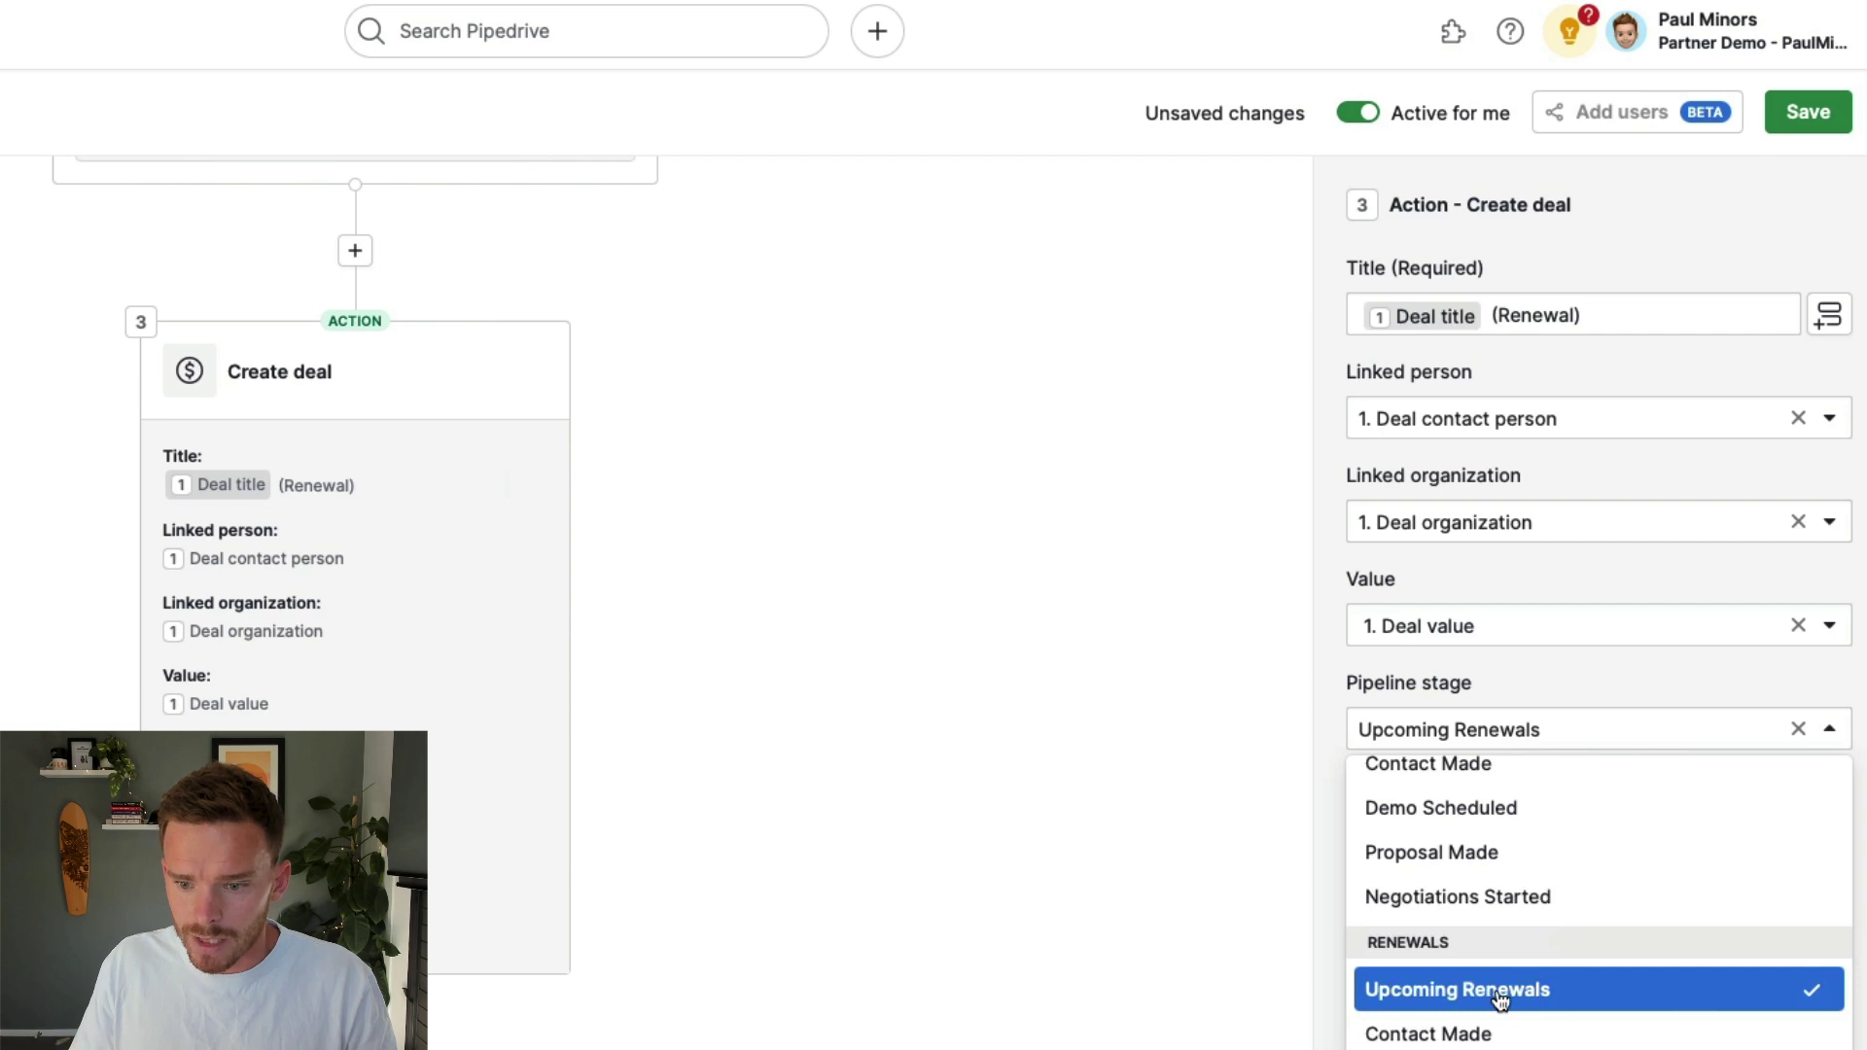
{"action": "left_click", "coordinate": [1507, 681]}
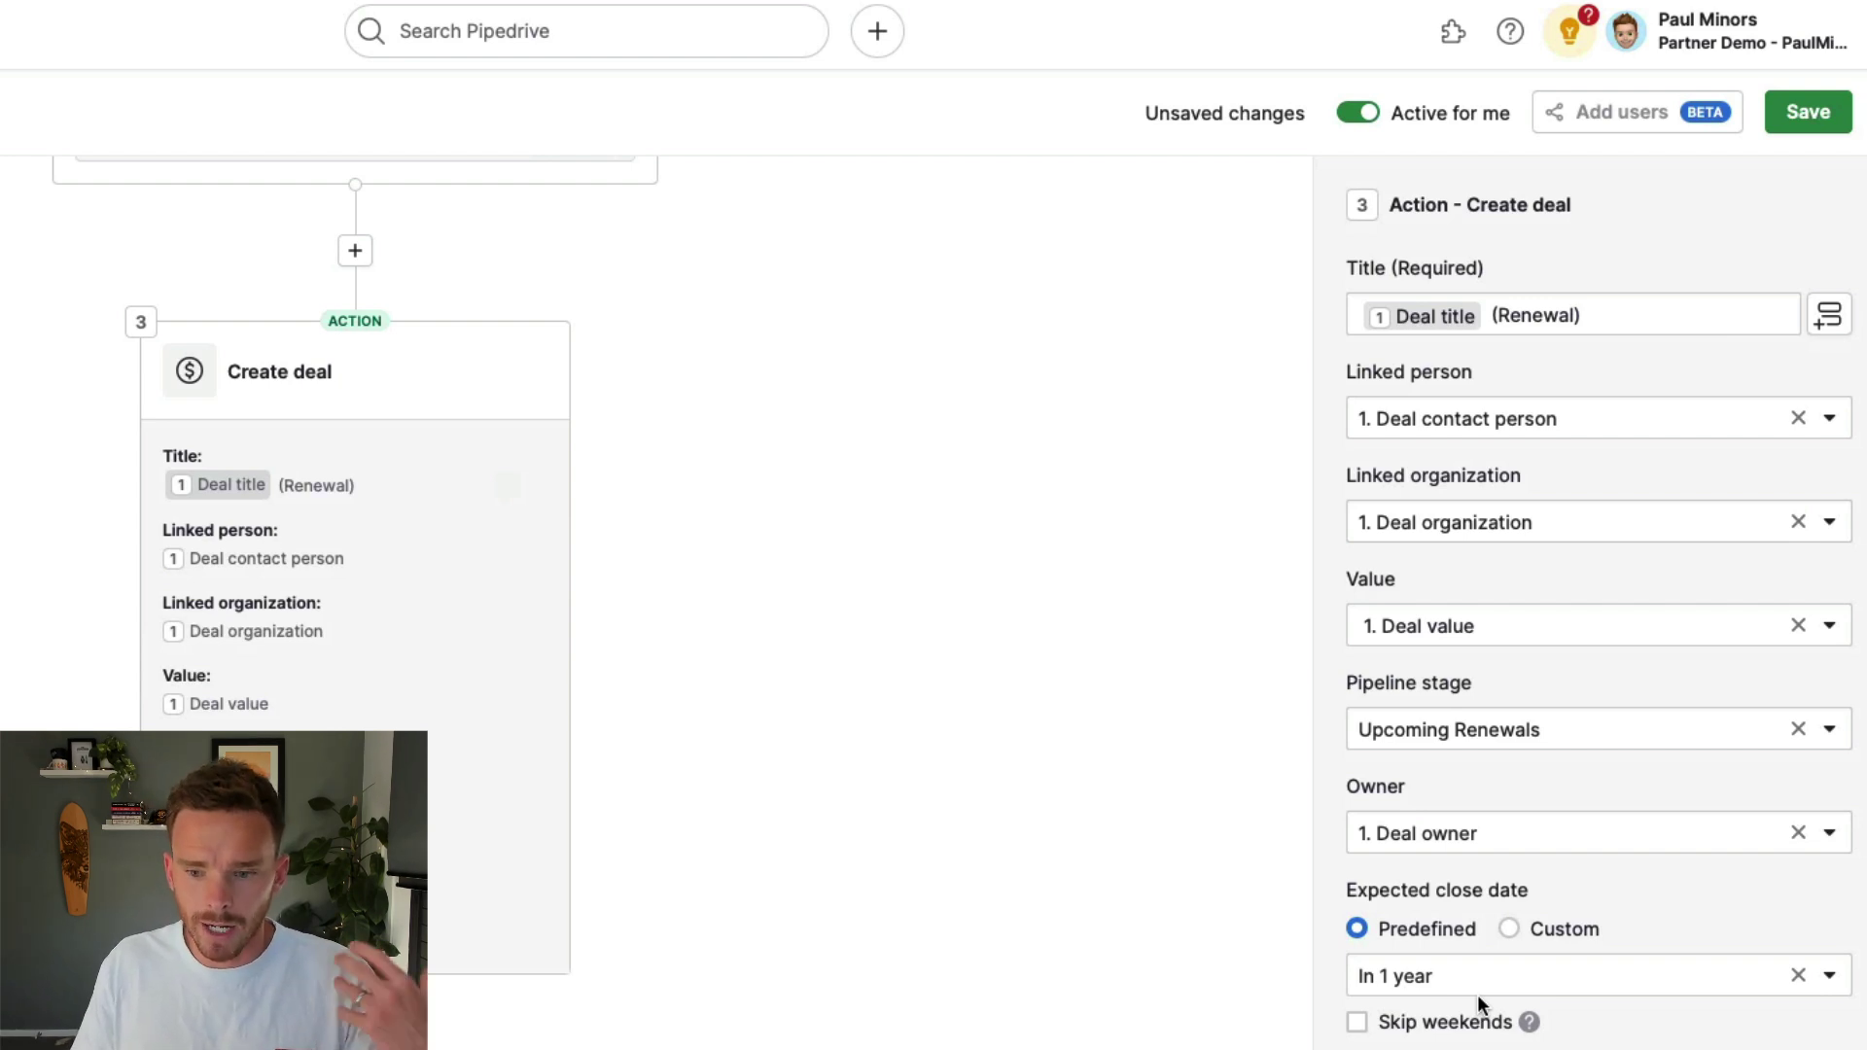
{"action": "key", "text": "Escape"}
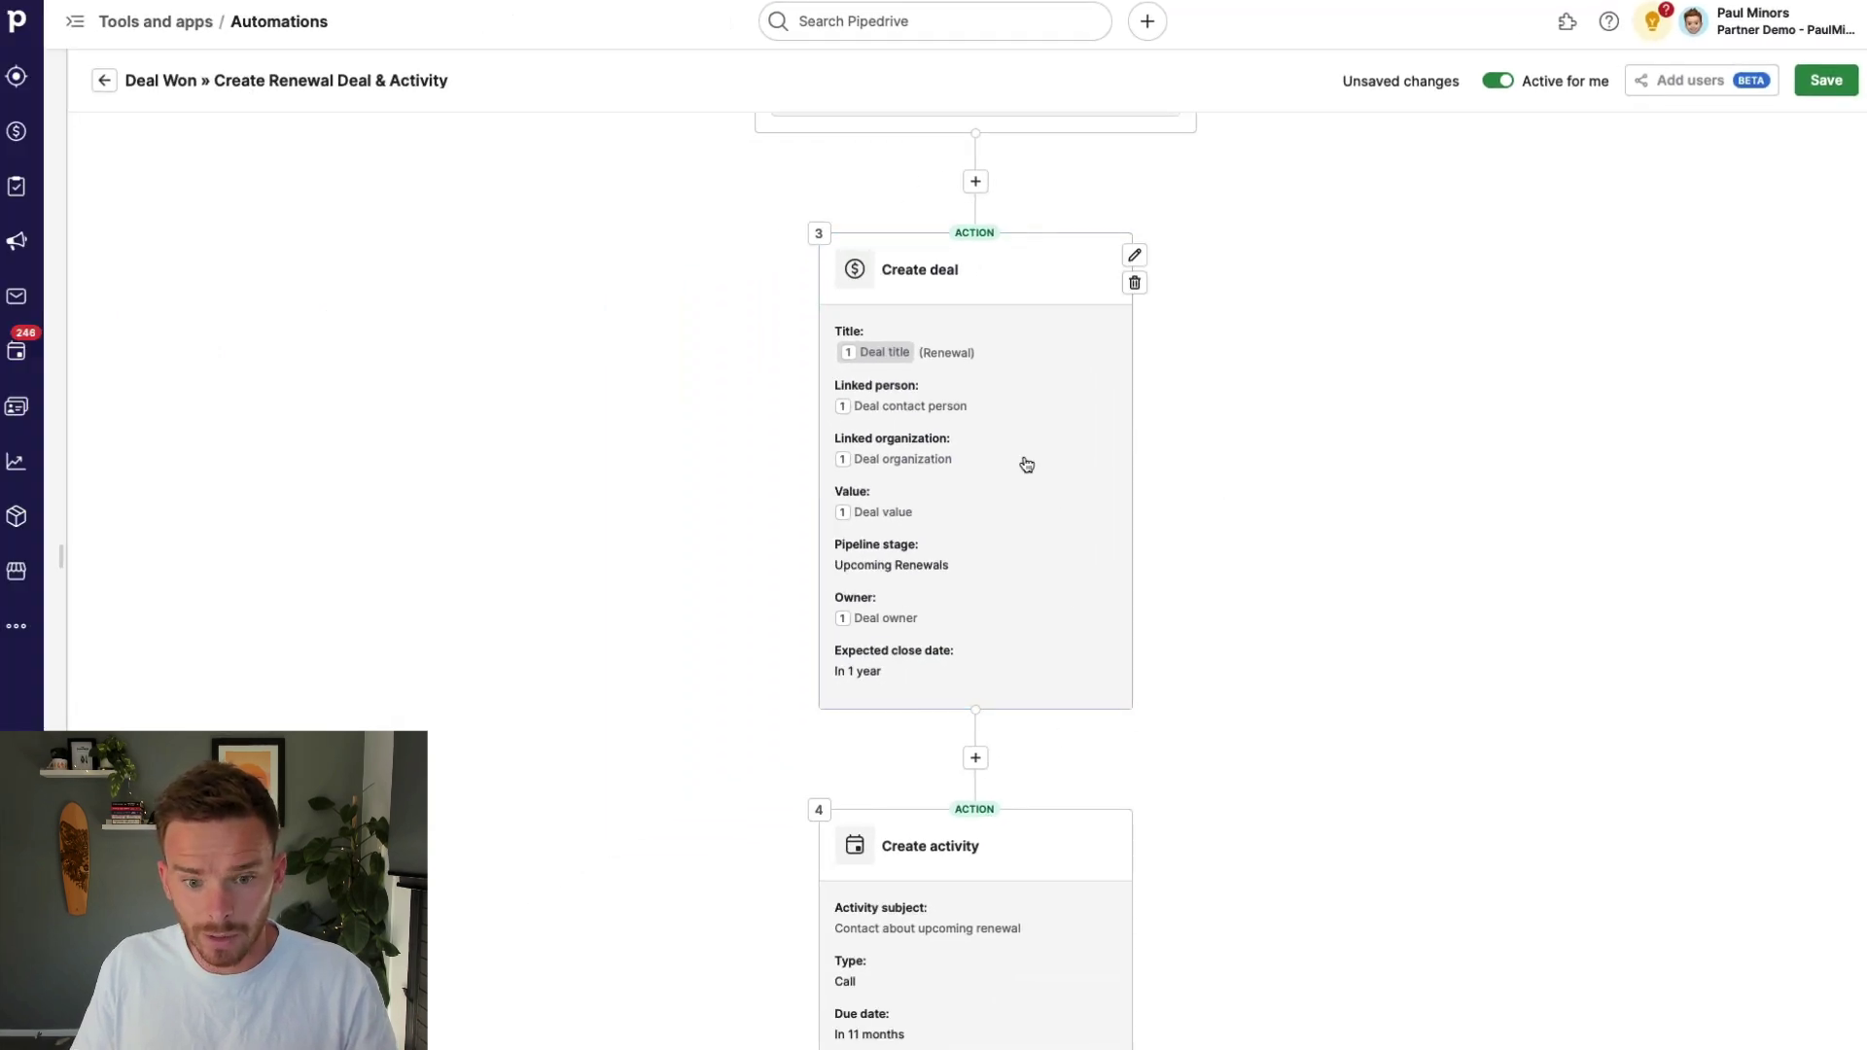
{"action": "scroll", "coordinate": [1027, 464], "scroll_direction": "down", "scroll_amount": 5}
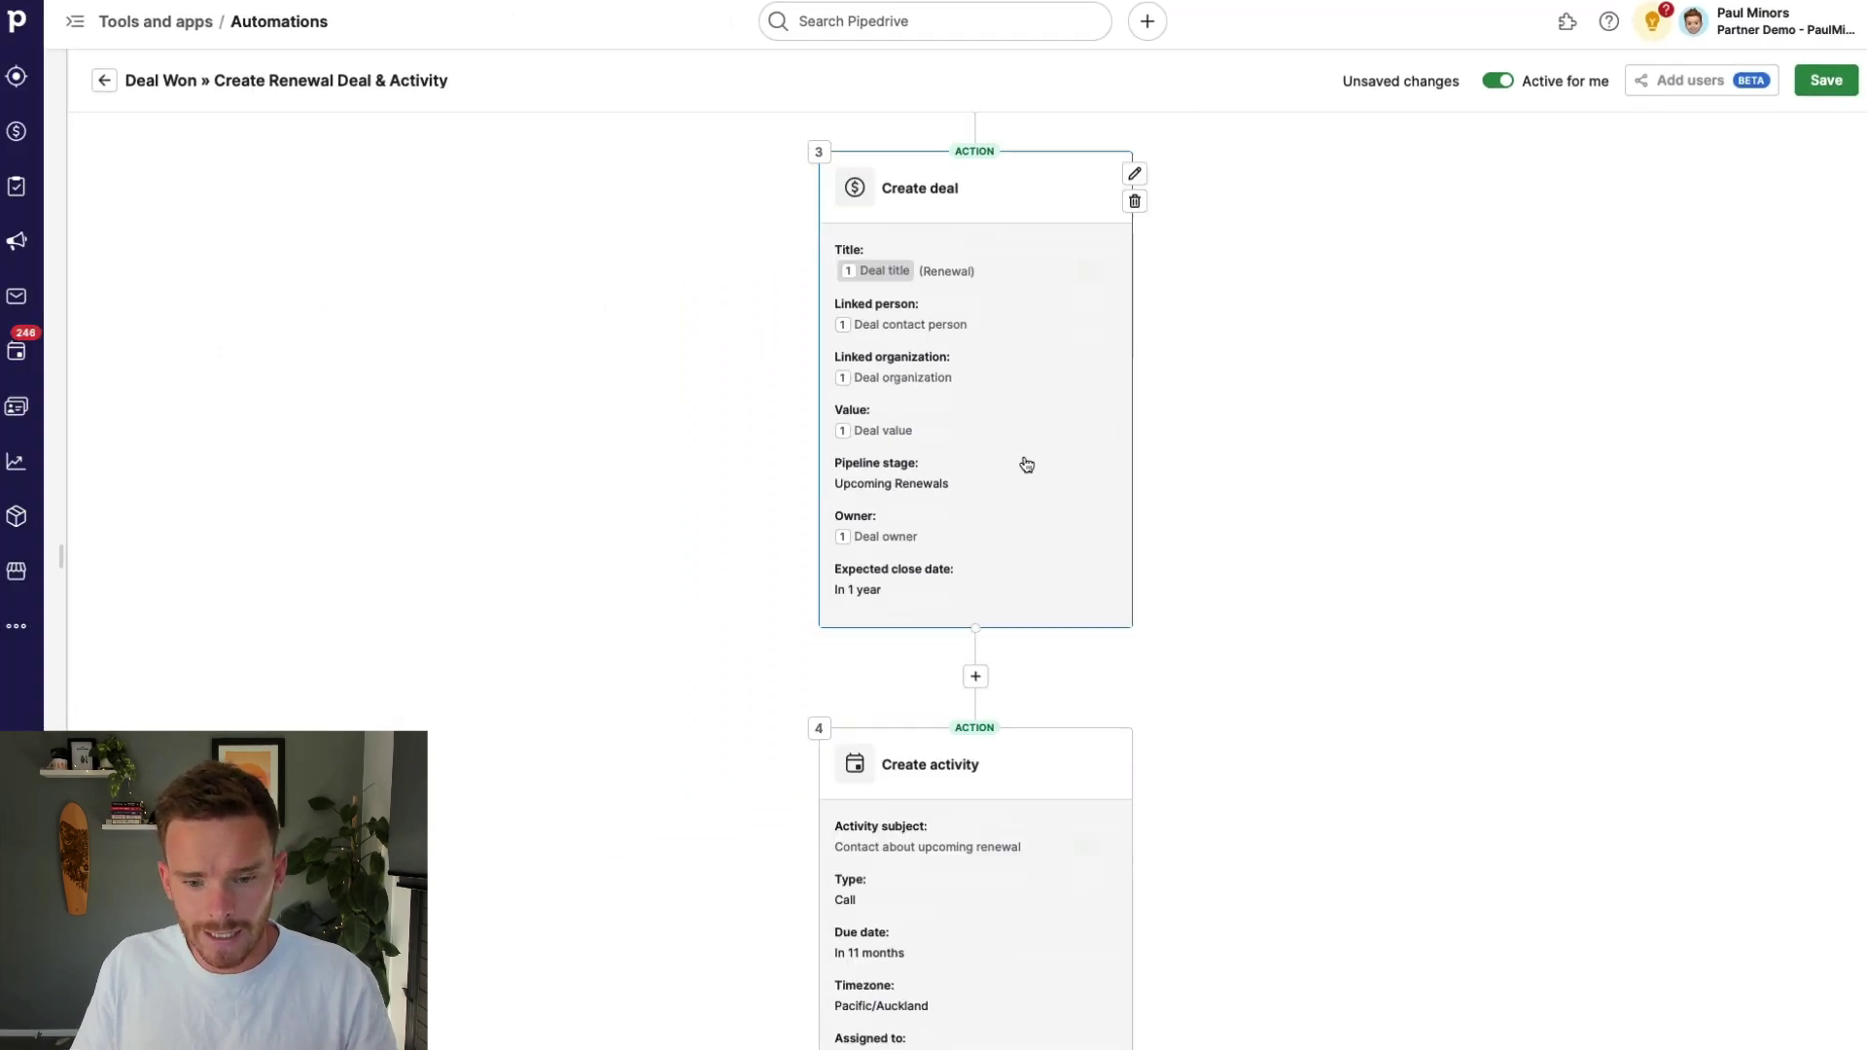
Keep the 'Contact about upcoming renewal' call activity in the Create activity step, due In 11 months
{"action": "left_click", "coordinate": [1021, 463]}
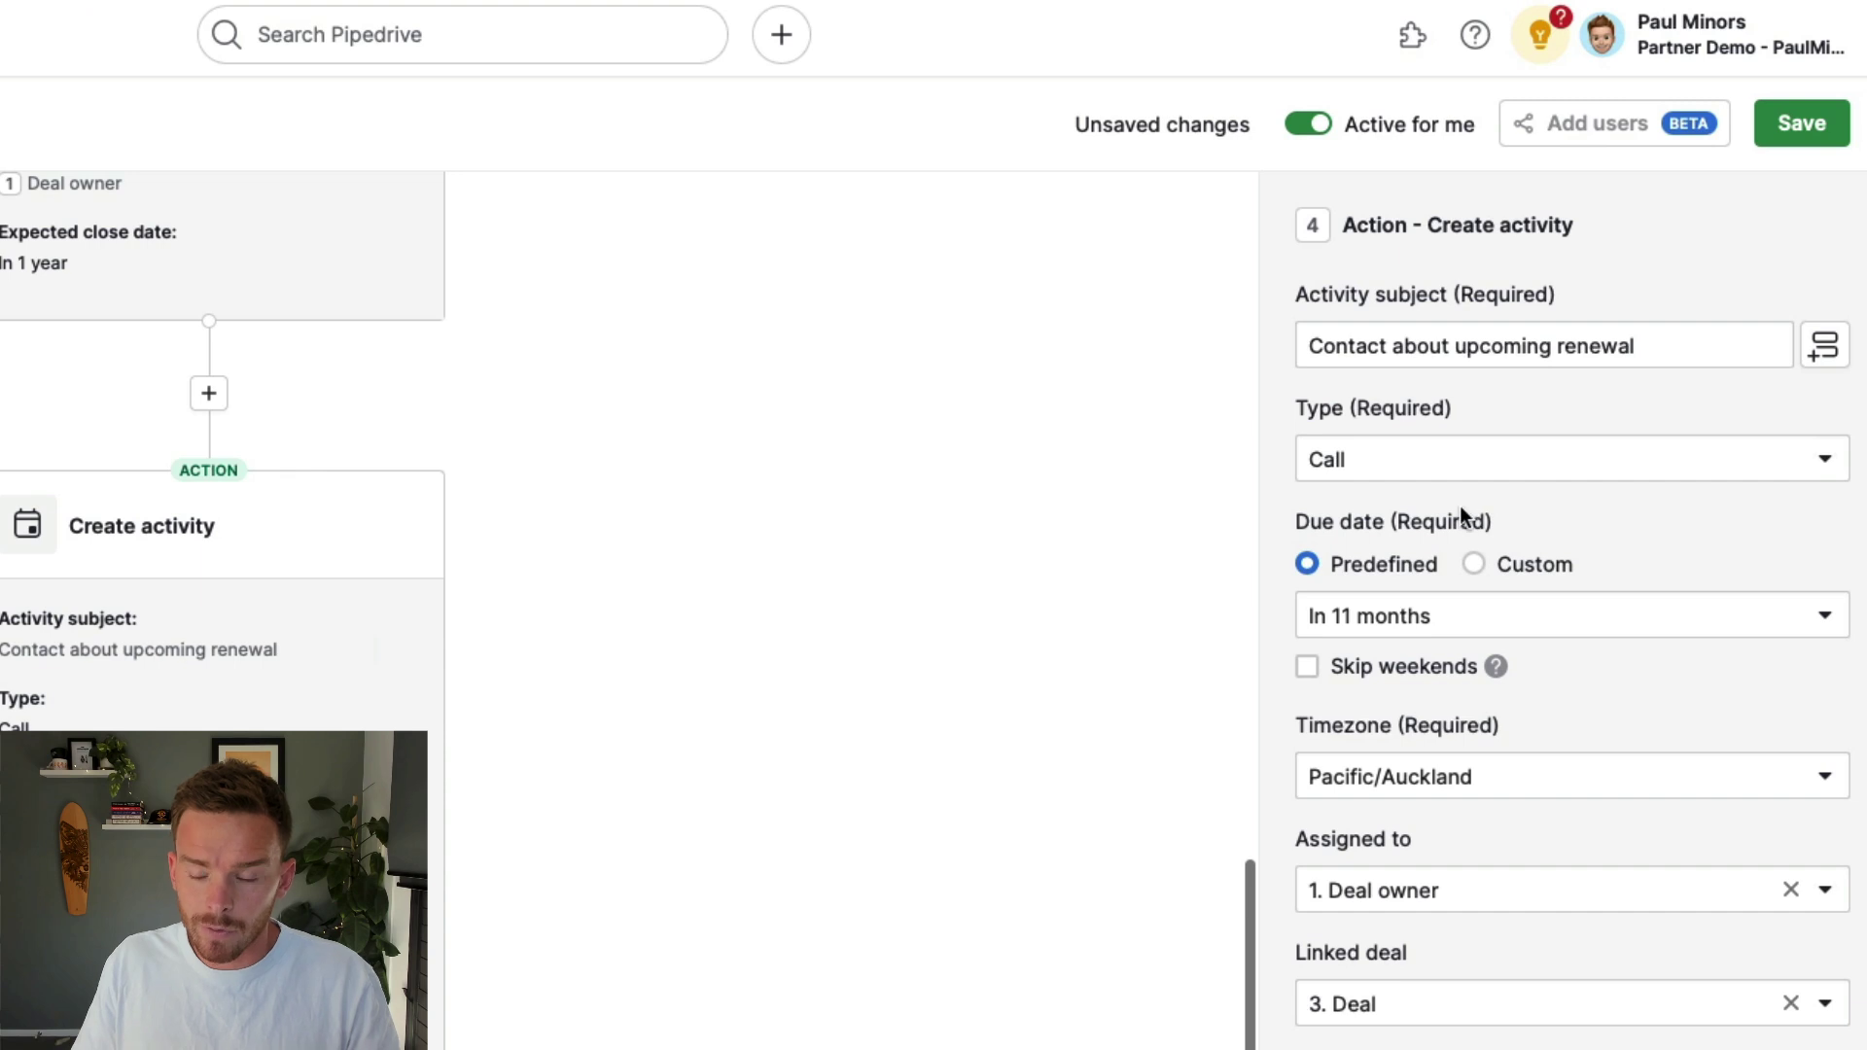
{"action": "left_click", "coordinate": [1351, 347]}
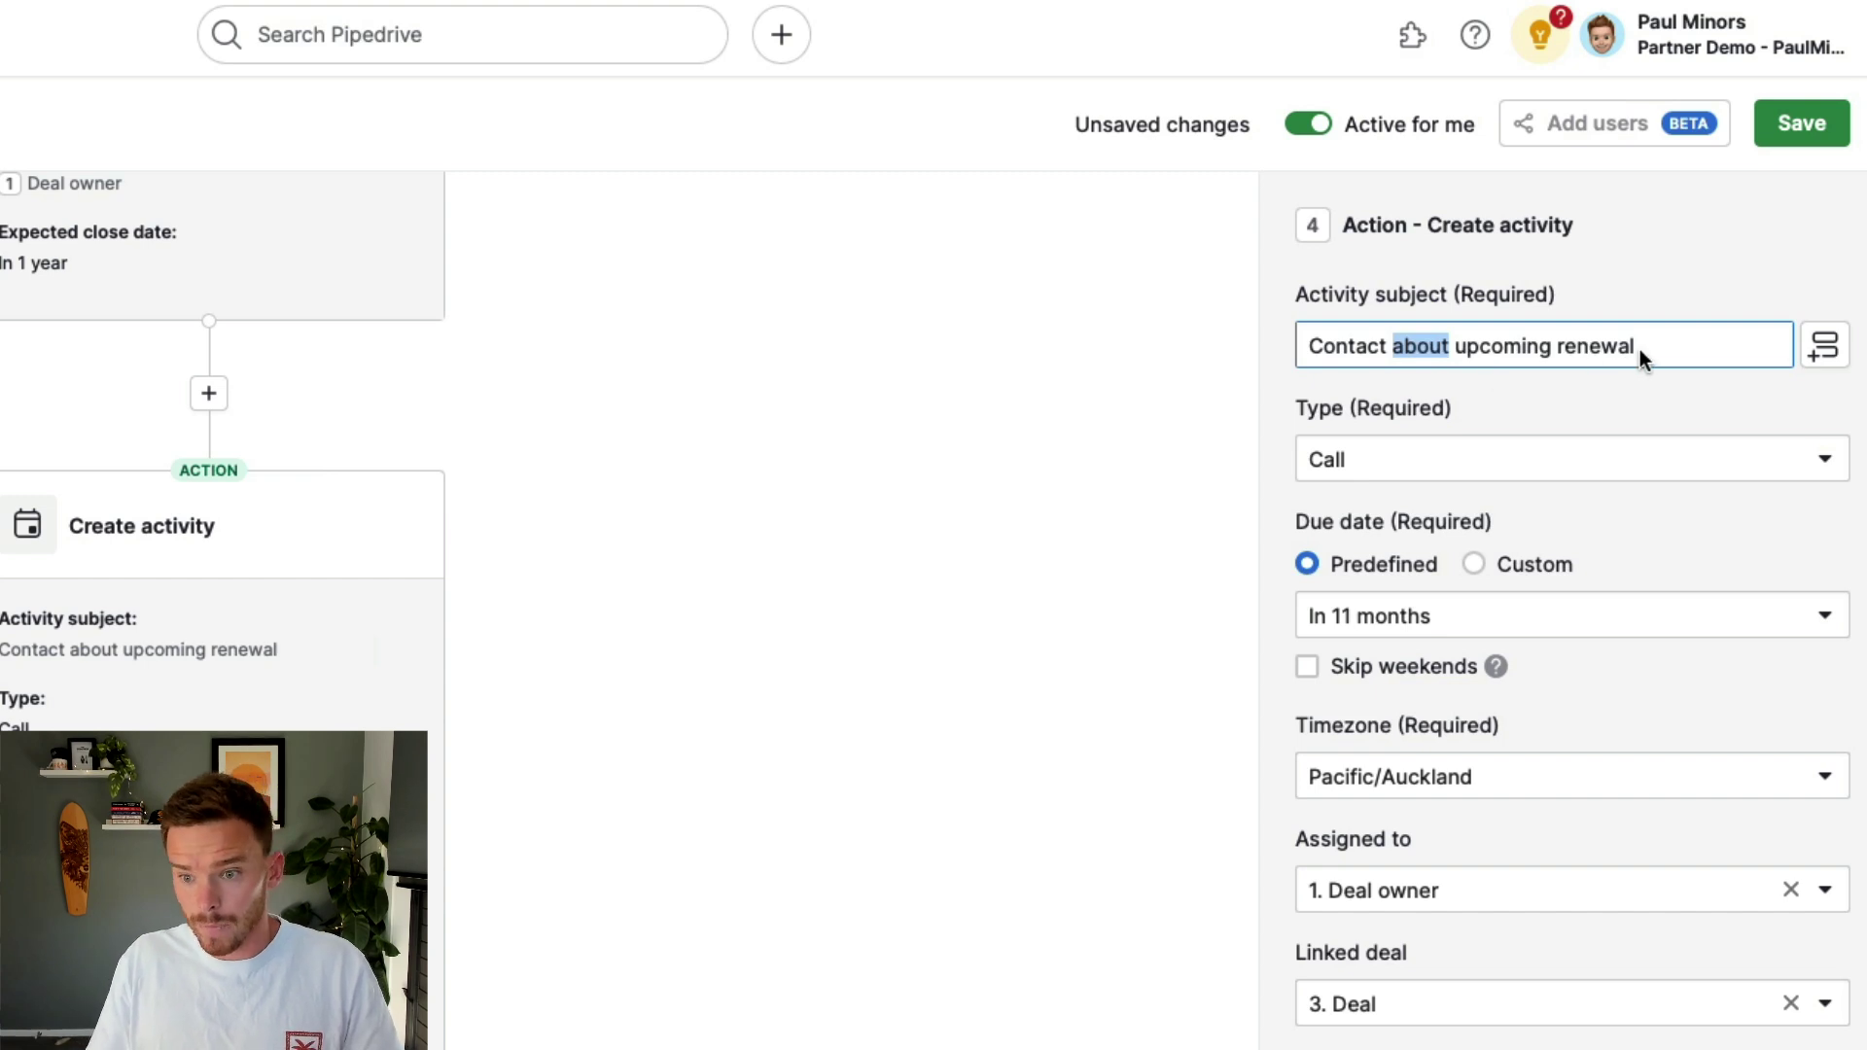
{"action": "left_click", "coordinate": [1672, 350]}
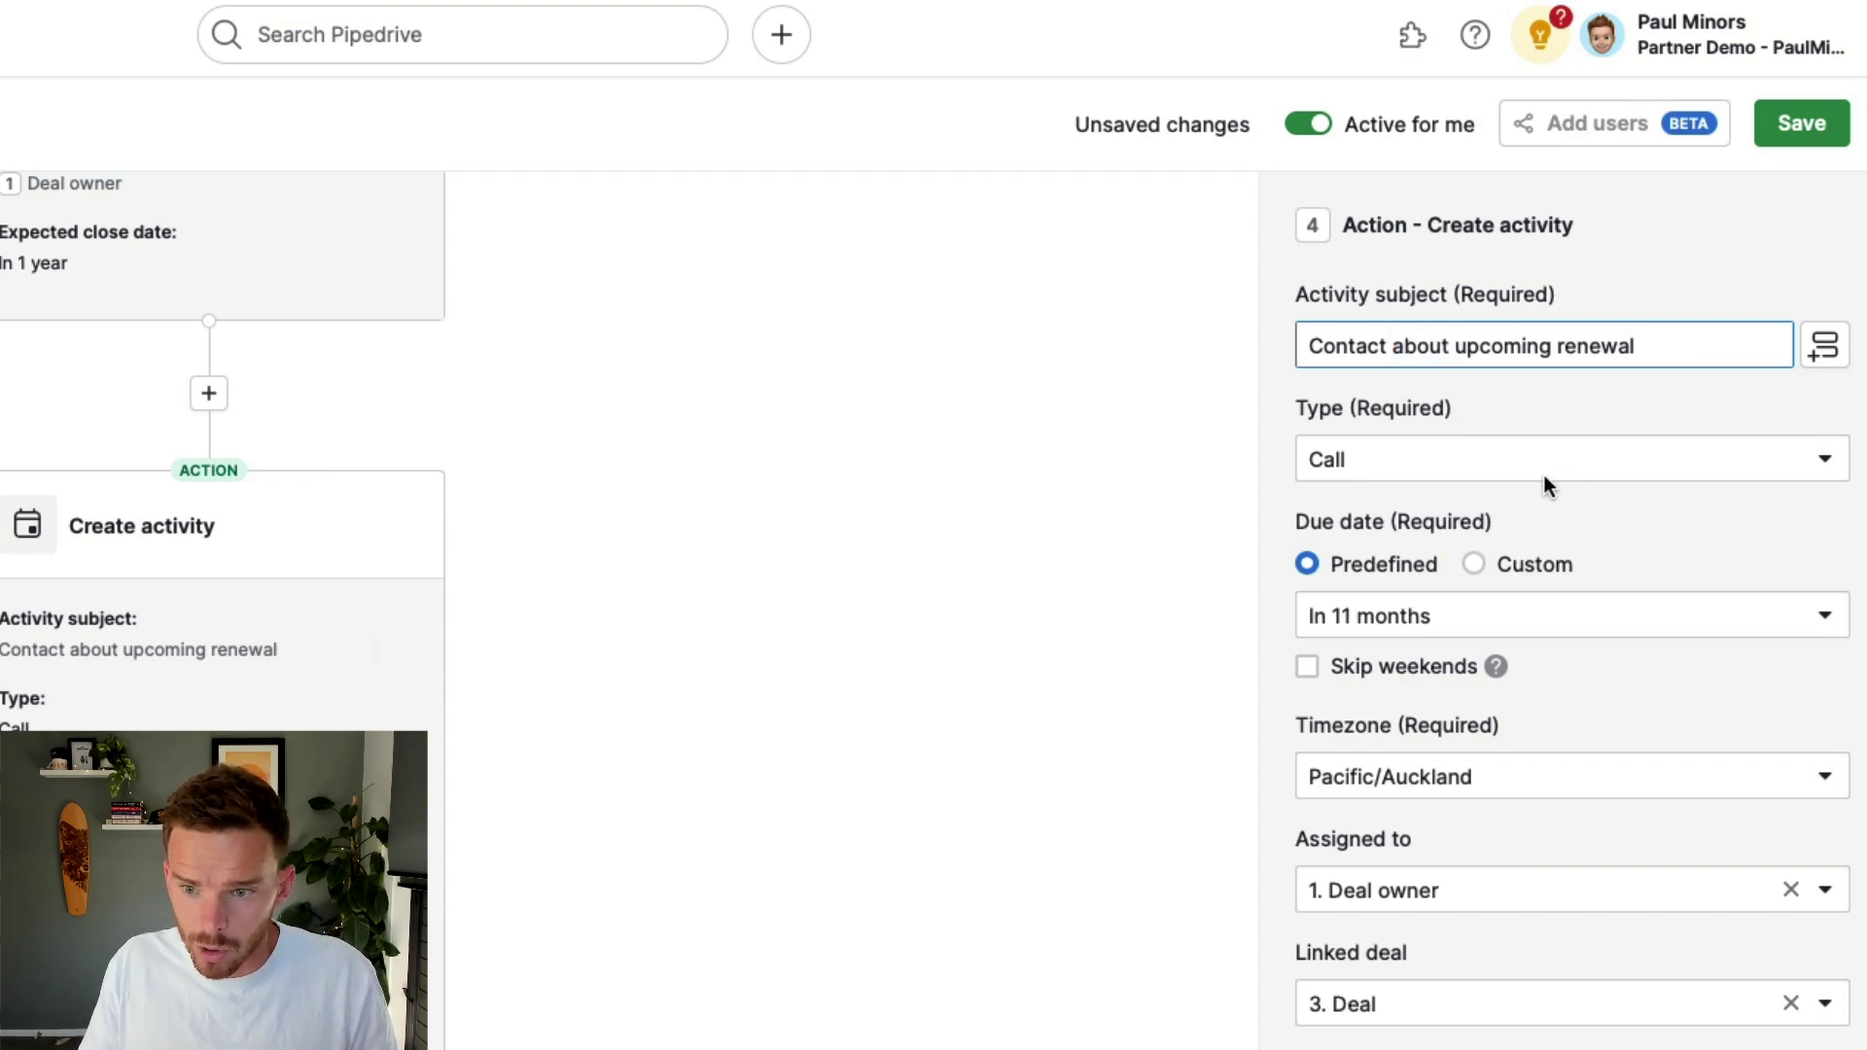
{"action": "left_click", "coordinate": [1556, 618]}
{"action": "scroll", "coordinate": [1504, 908], "scroll_direction": "down", "scroll_amount": 5}
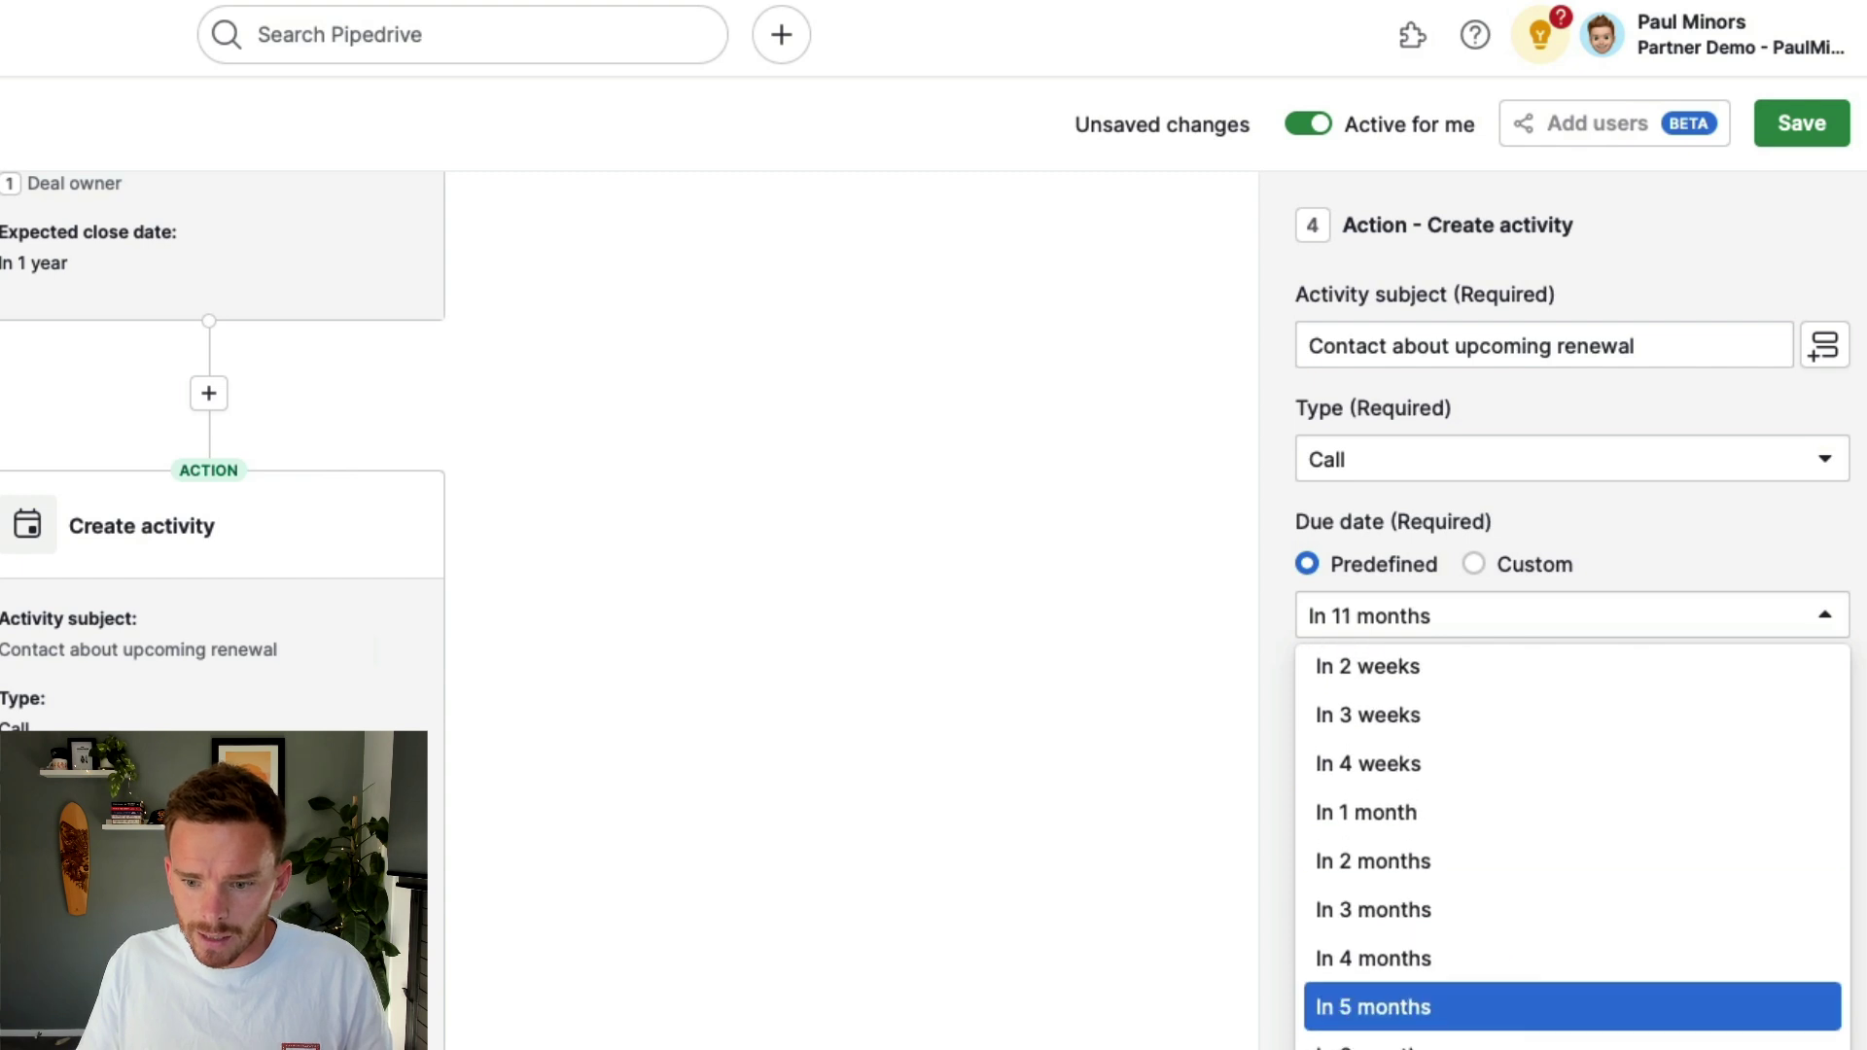
{"action": "left_click", "coordinate": [1729, 522]}
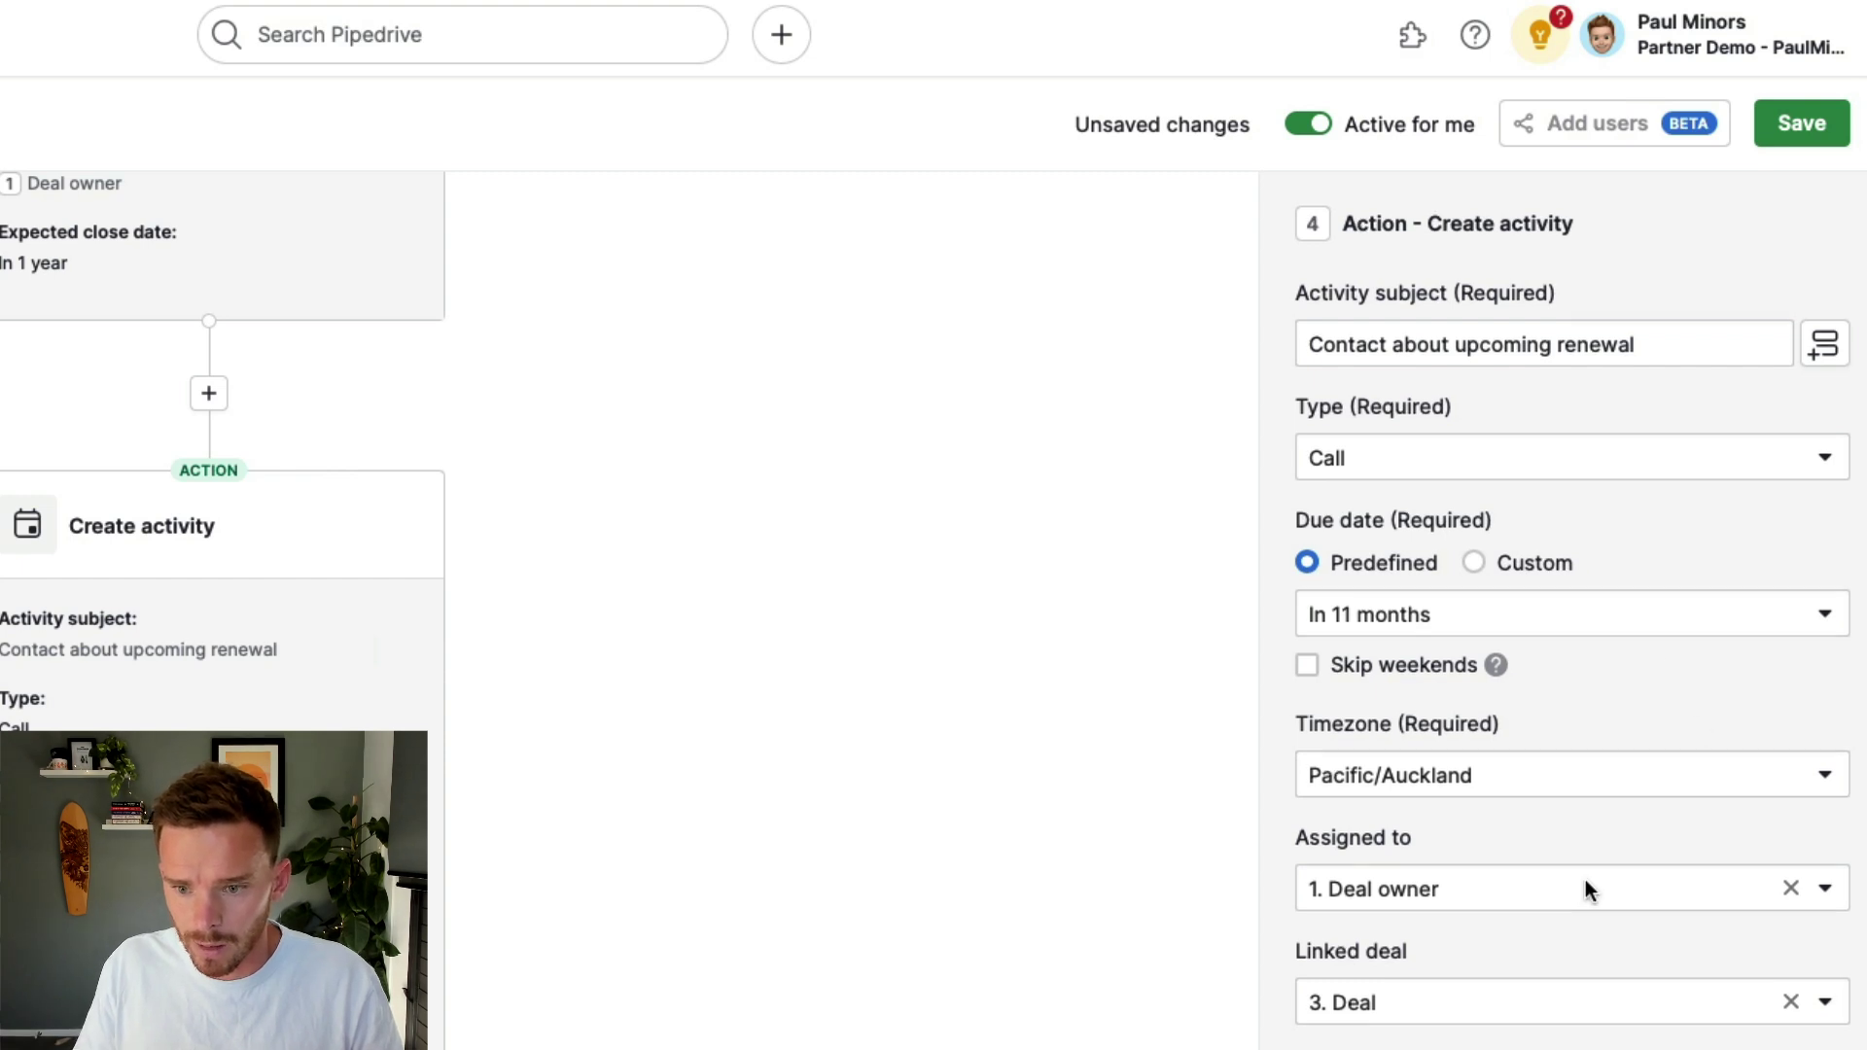
Close the activity settings and save the renewal automation, confirming the save
{"action": "scroll", "coordinate": [1585, 879], "scroll_direction": "down", "scroll_amount": 3}
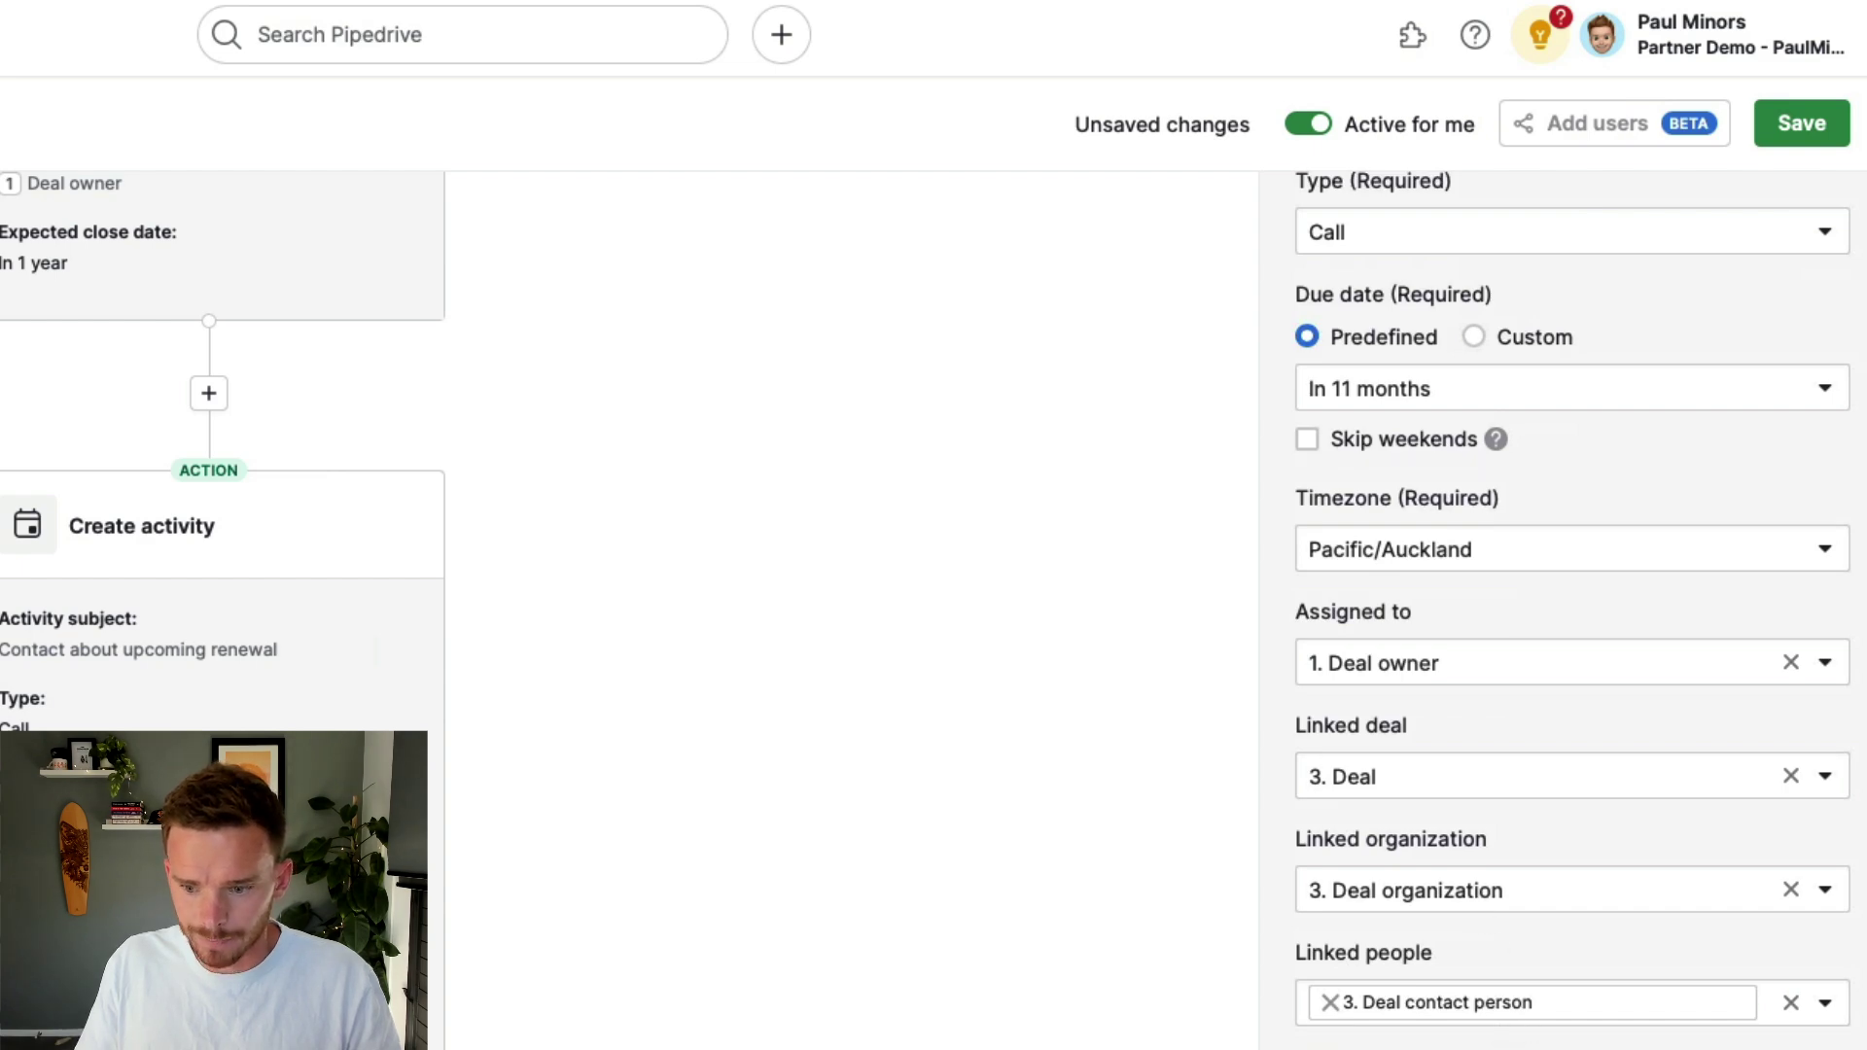
{"action": "left_click", "coordinate": [1092, 866]}
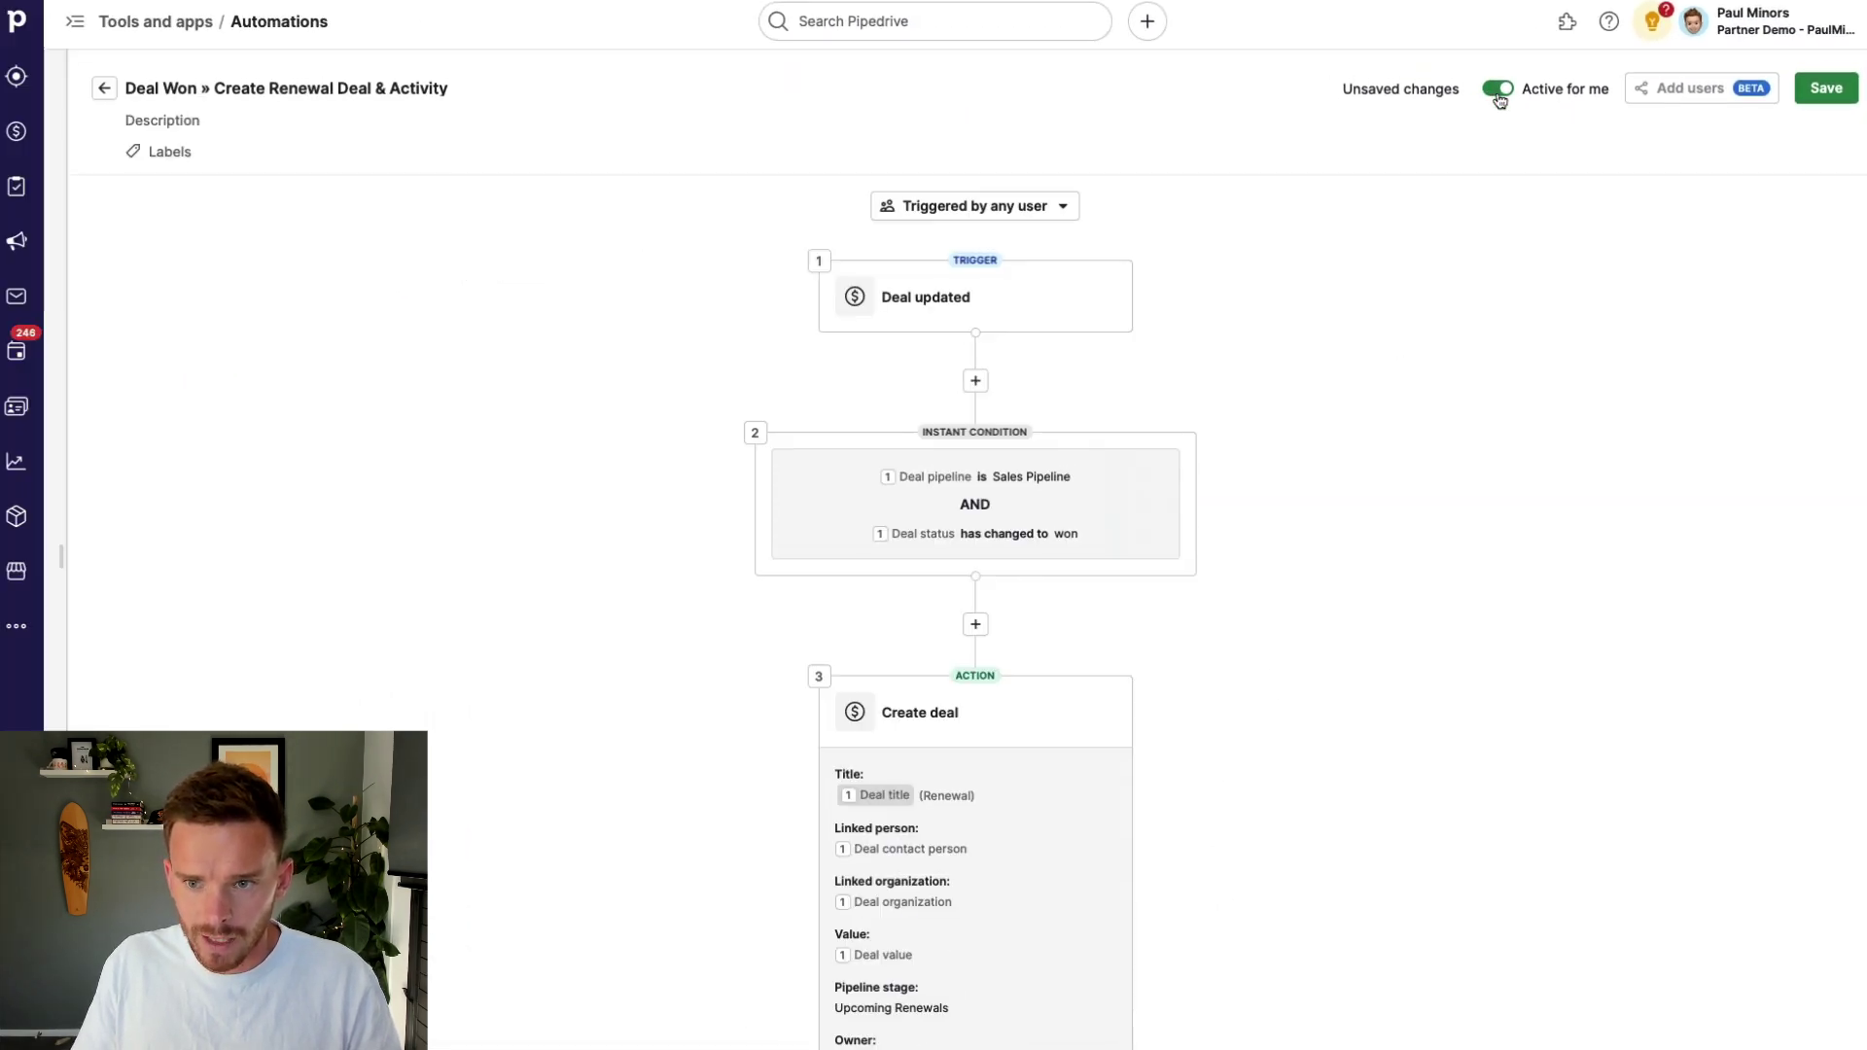
{"action": "left_click", "coordinate": [1826, 88]}
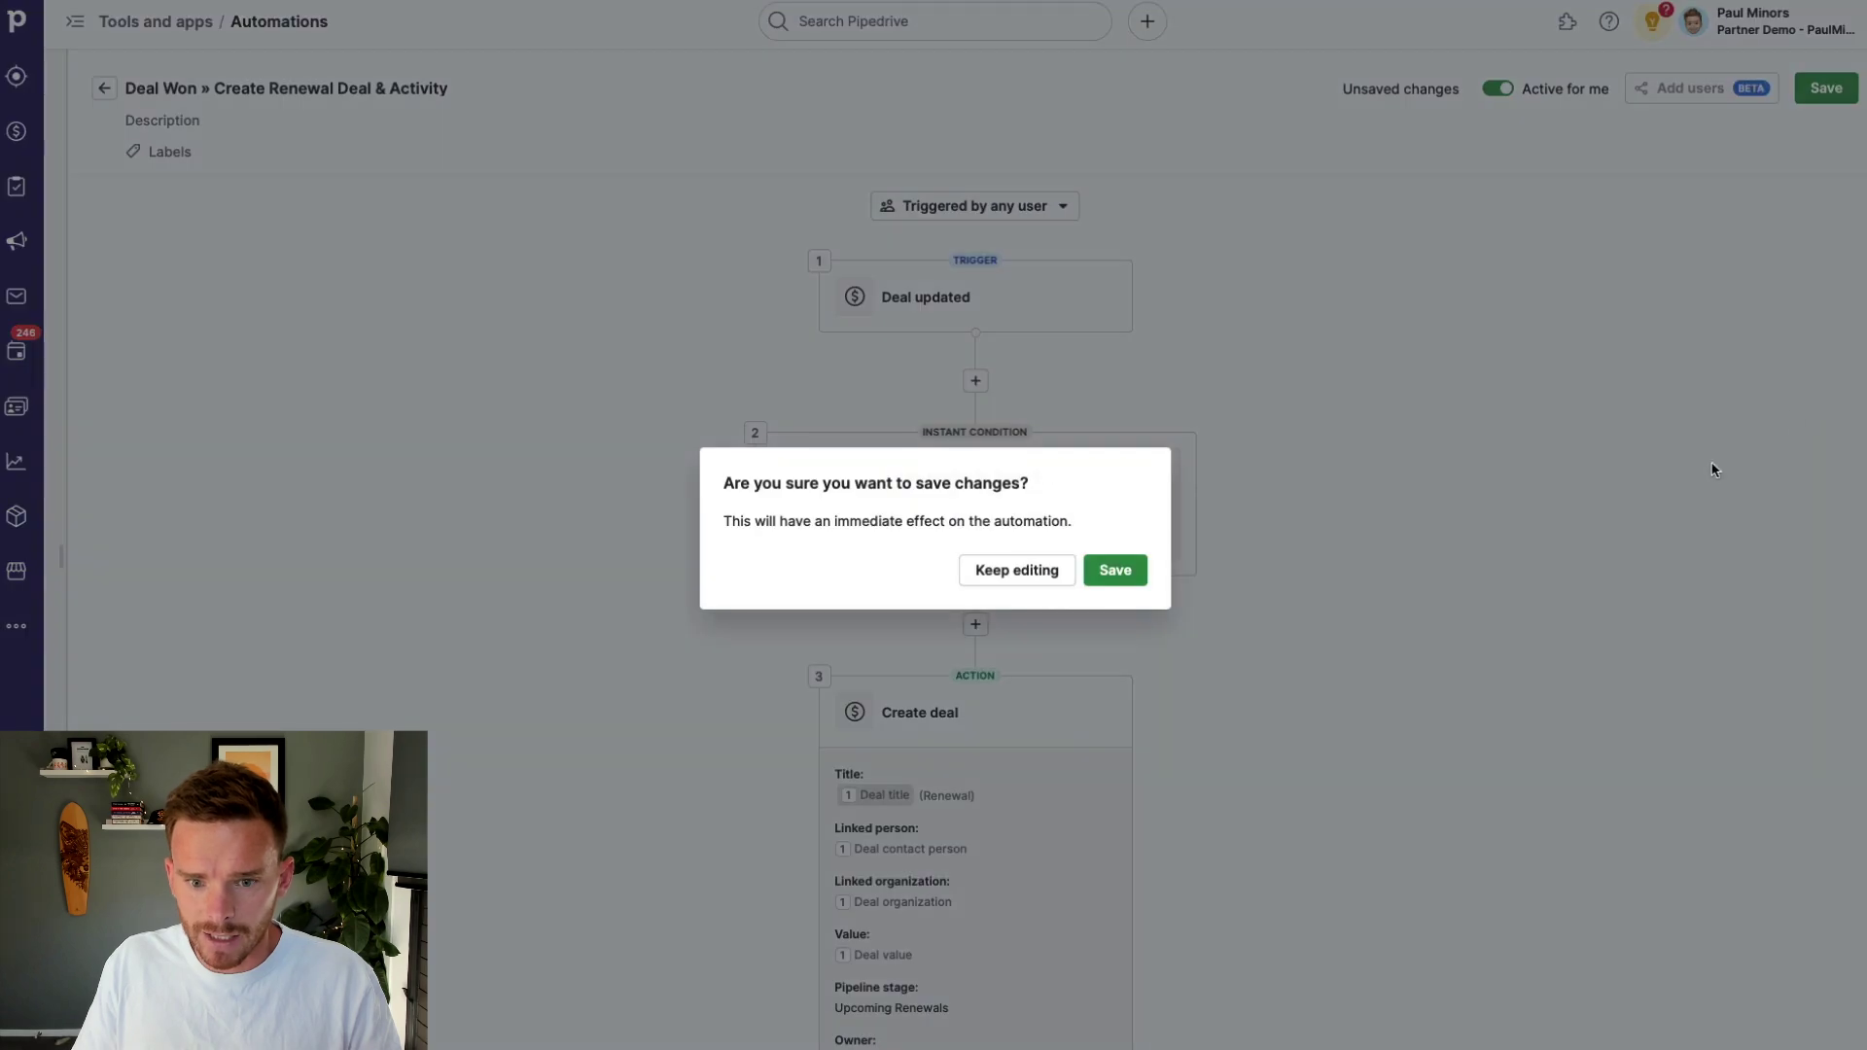
{"action": "left_click", "coordinate": [1089, 582]}
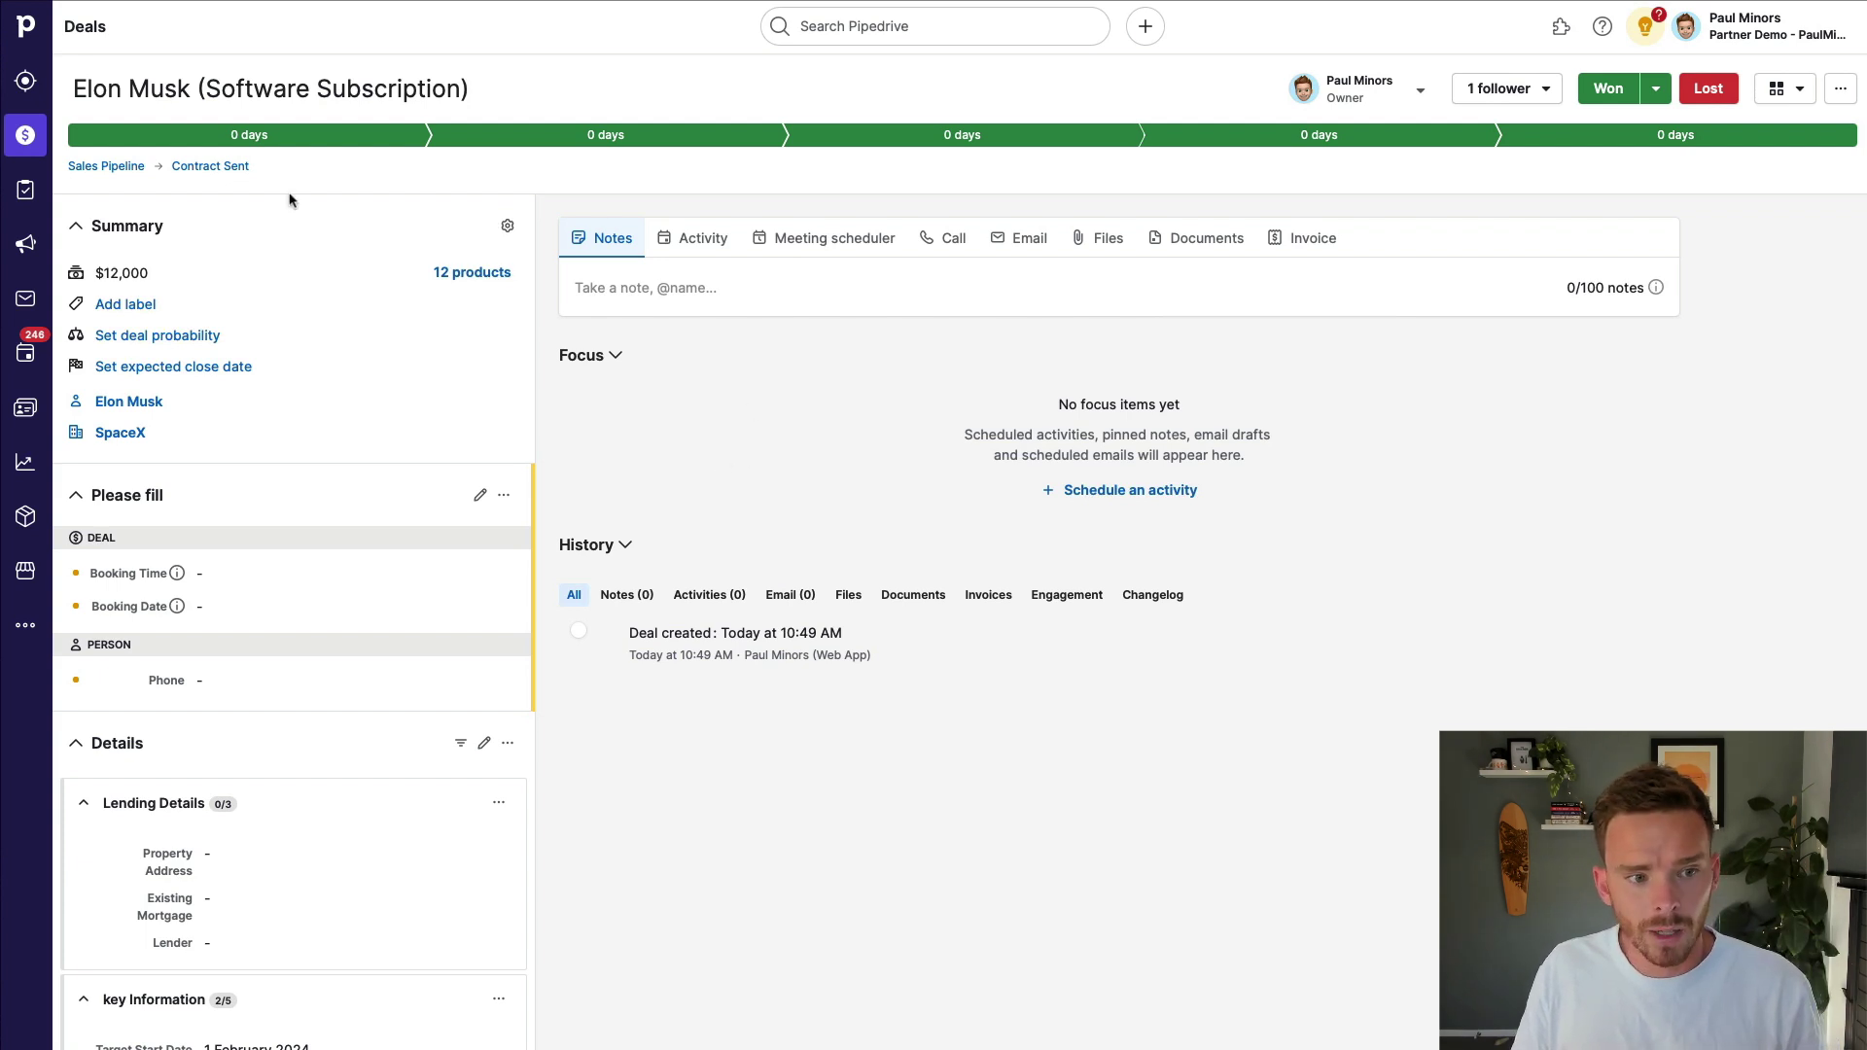
Check the deal's pipeline stage settings, then open its Software Subscription product line
{"action": "left_click", "coordinate": [209, 166]}
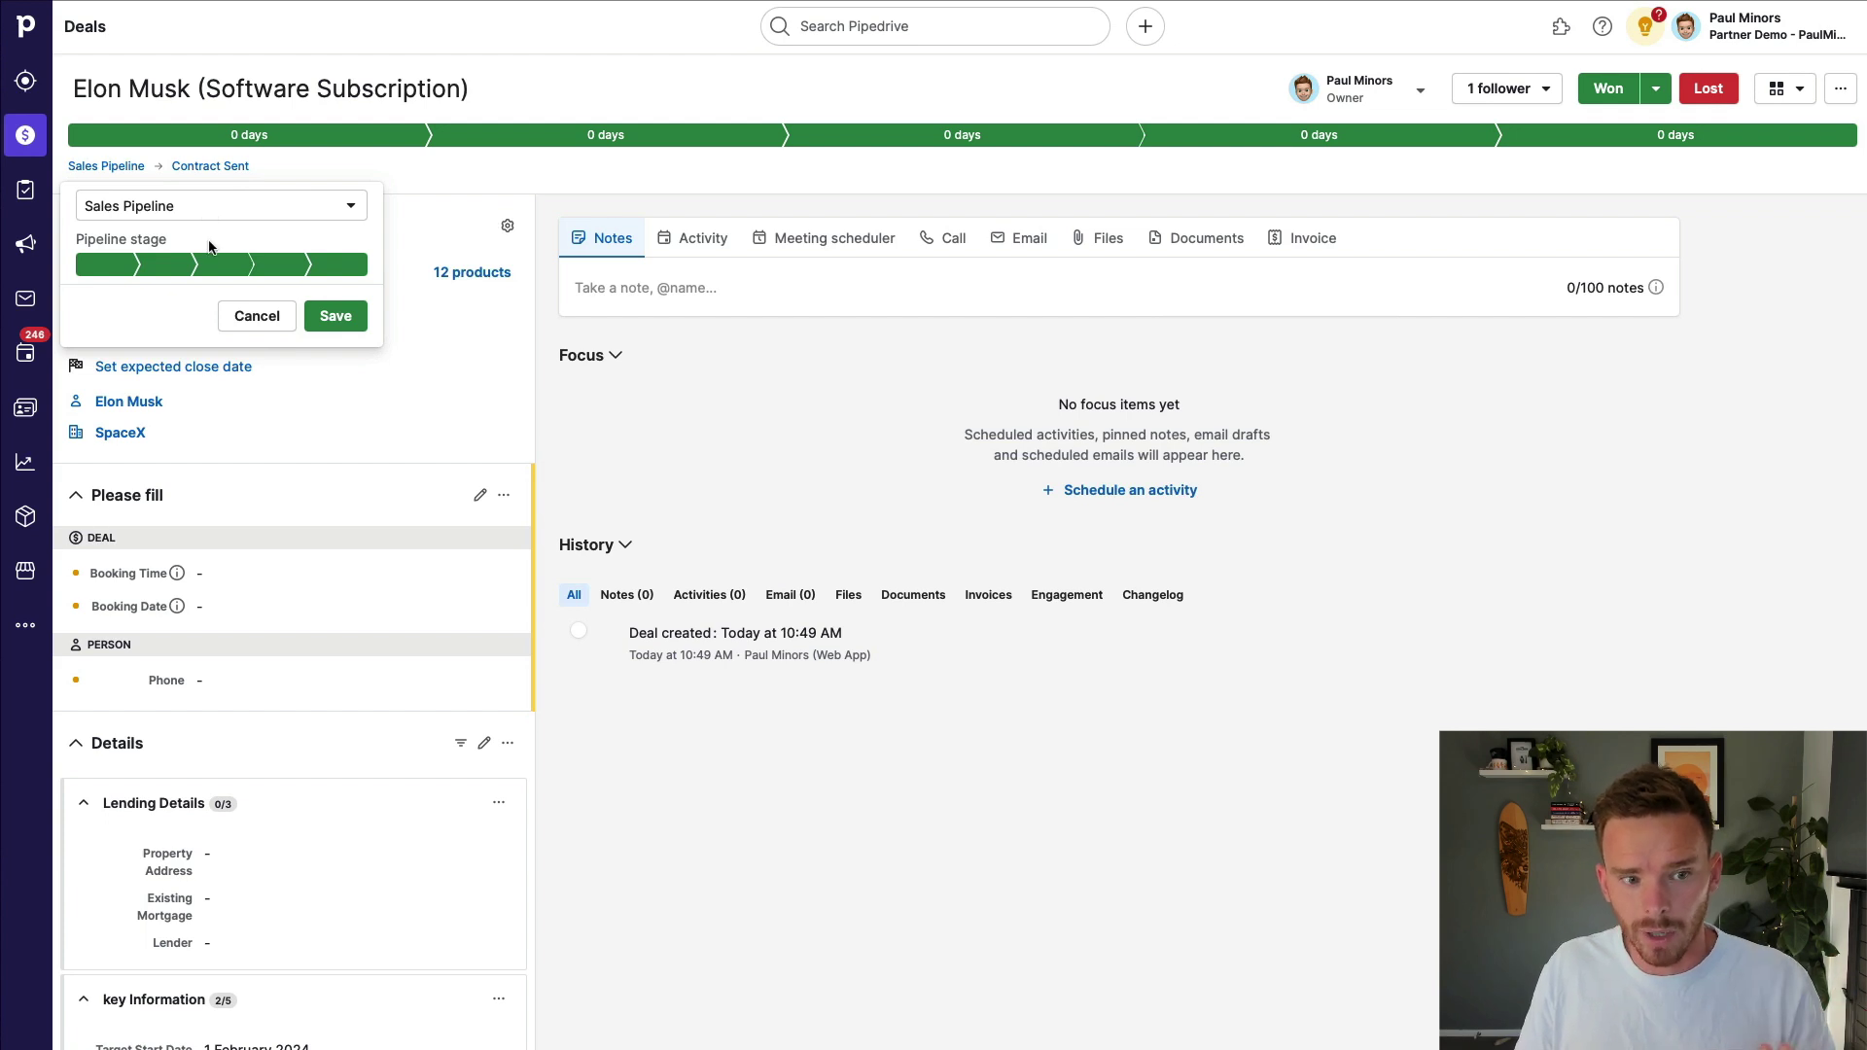
{"action": "left_click", "coordinate": [658, 439]}
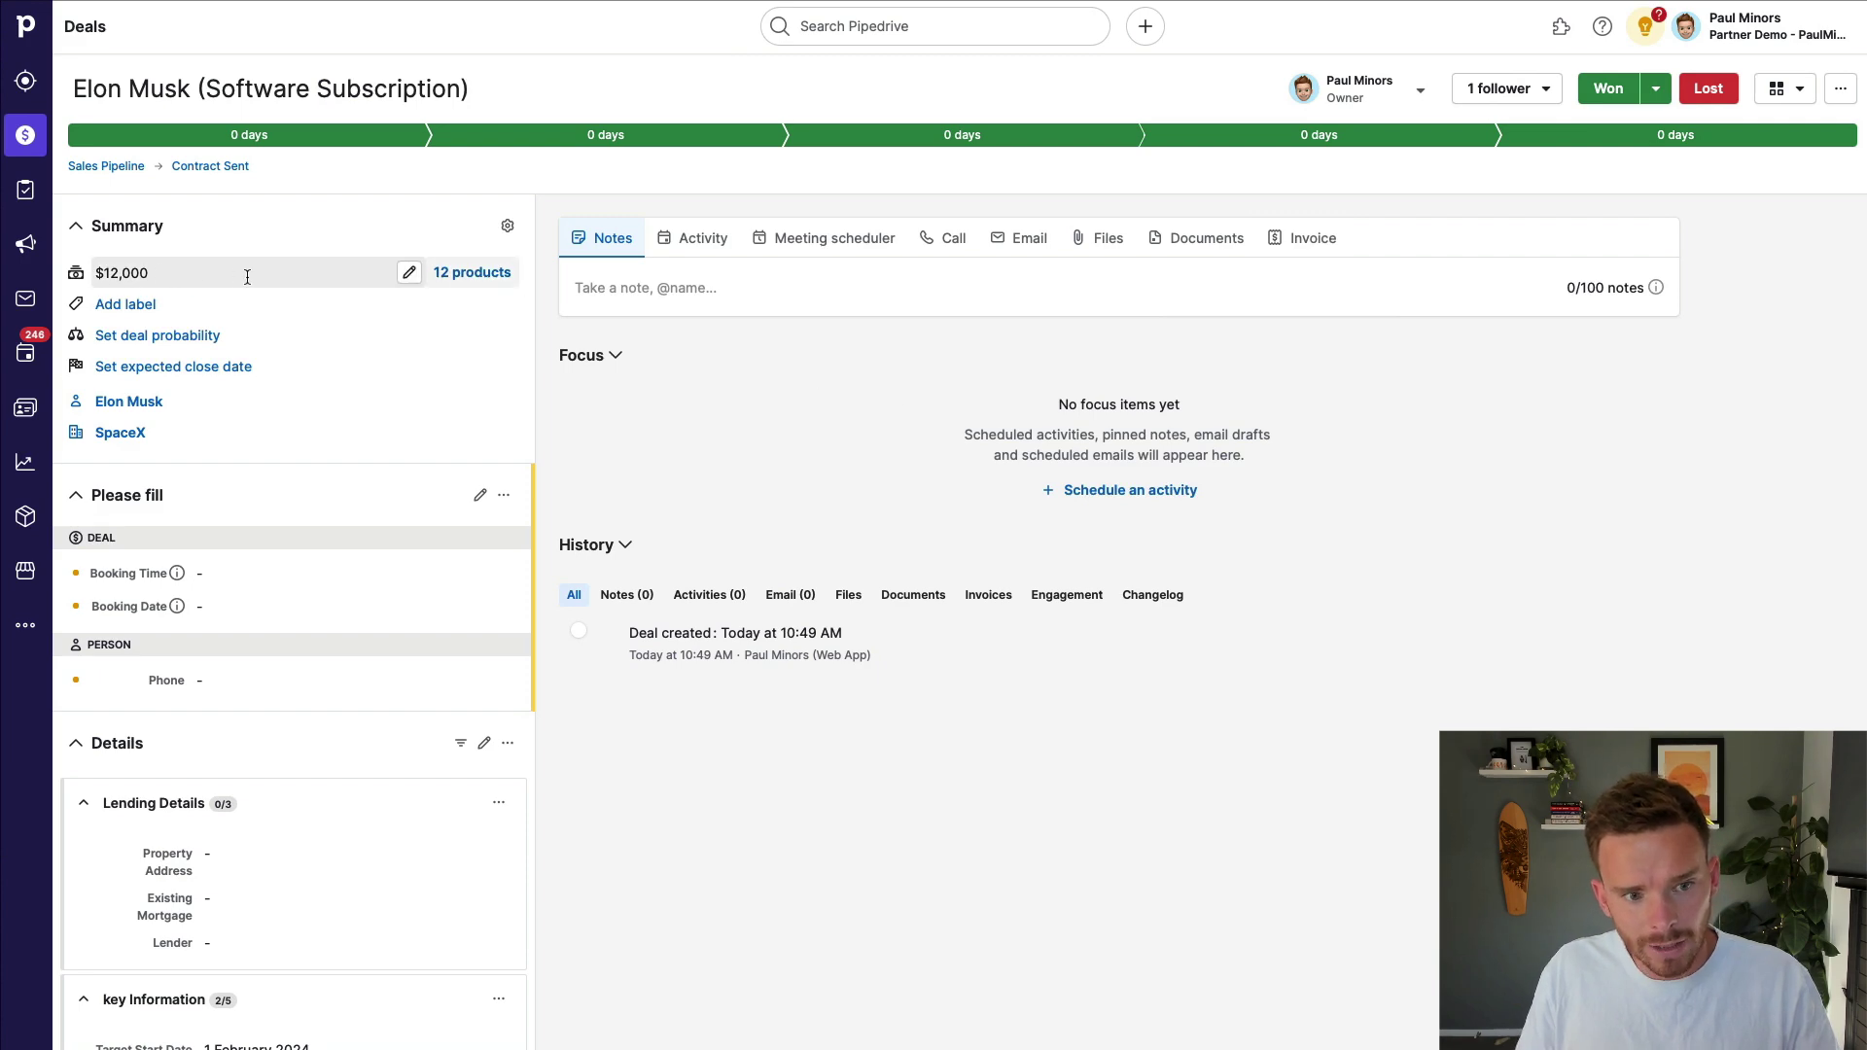
{"action": "left_click", "coordinate": [491, 277]}
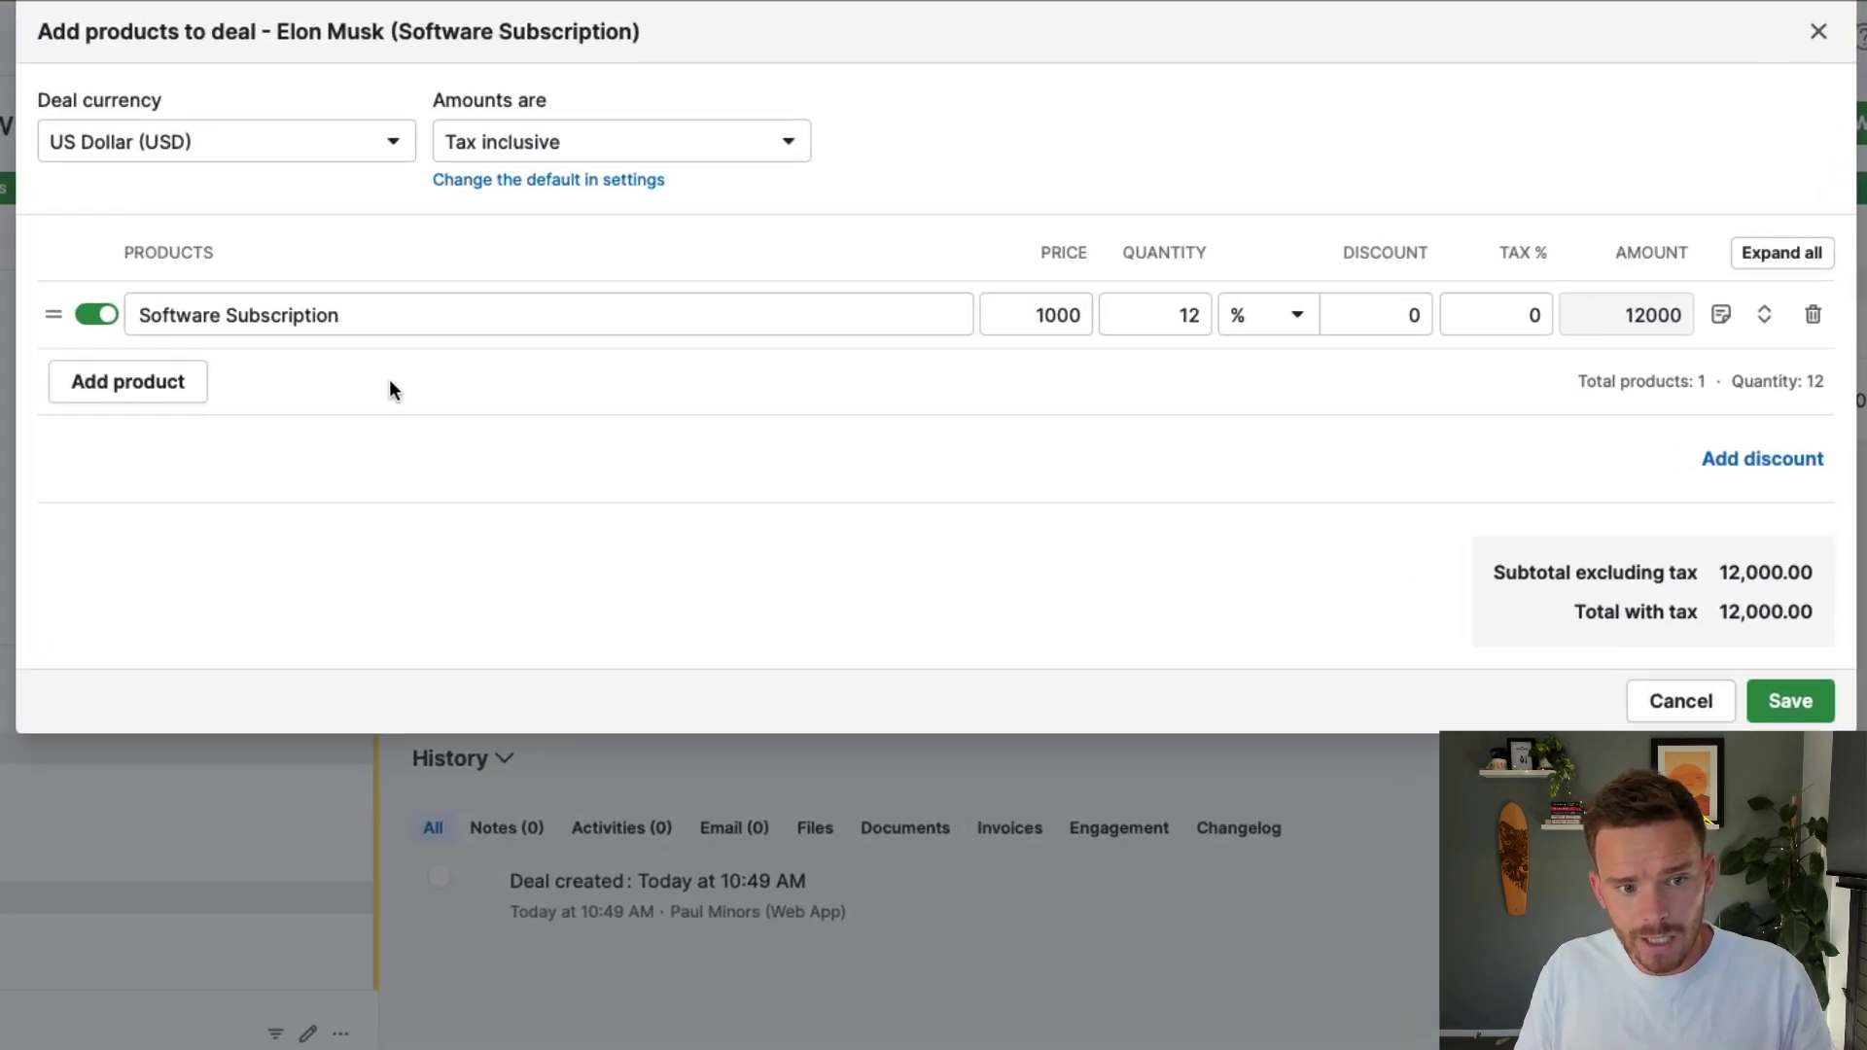
{"action": "left_click", "coordinate": [535, 228]}
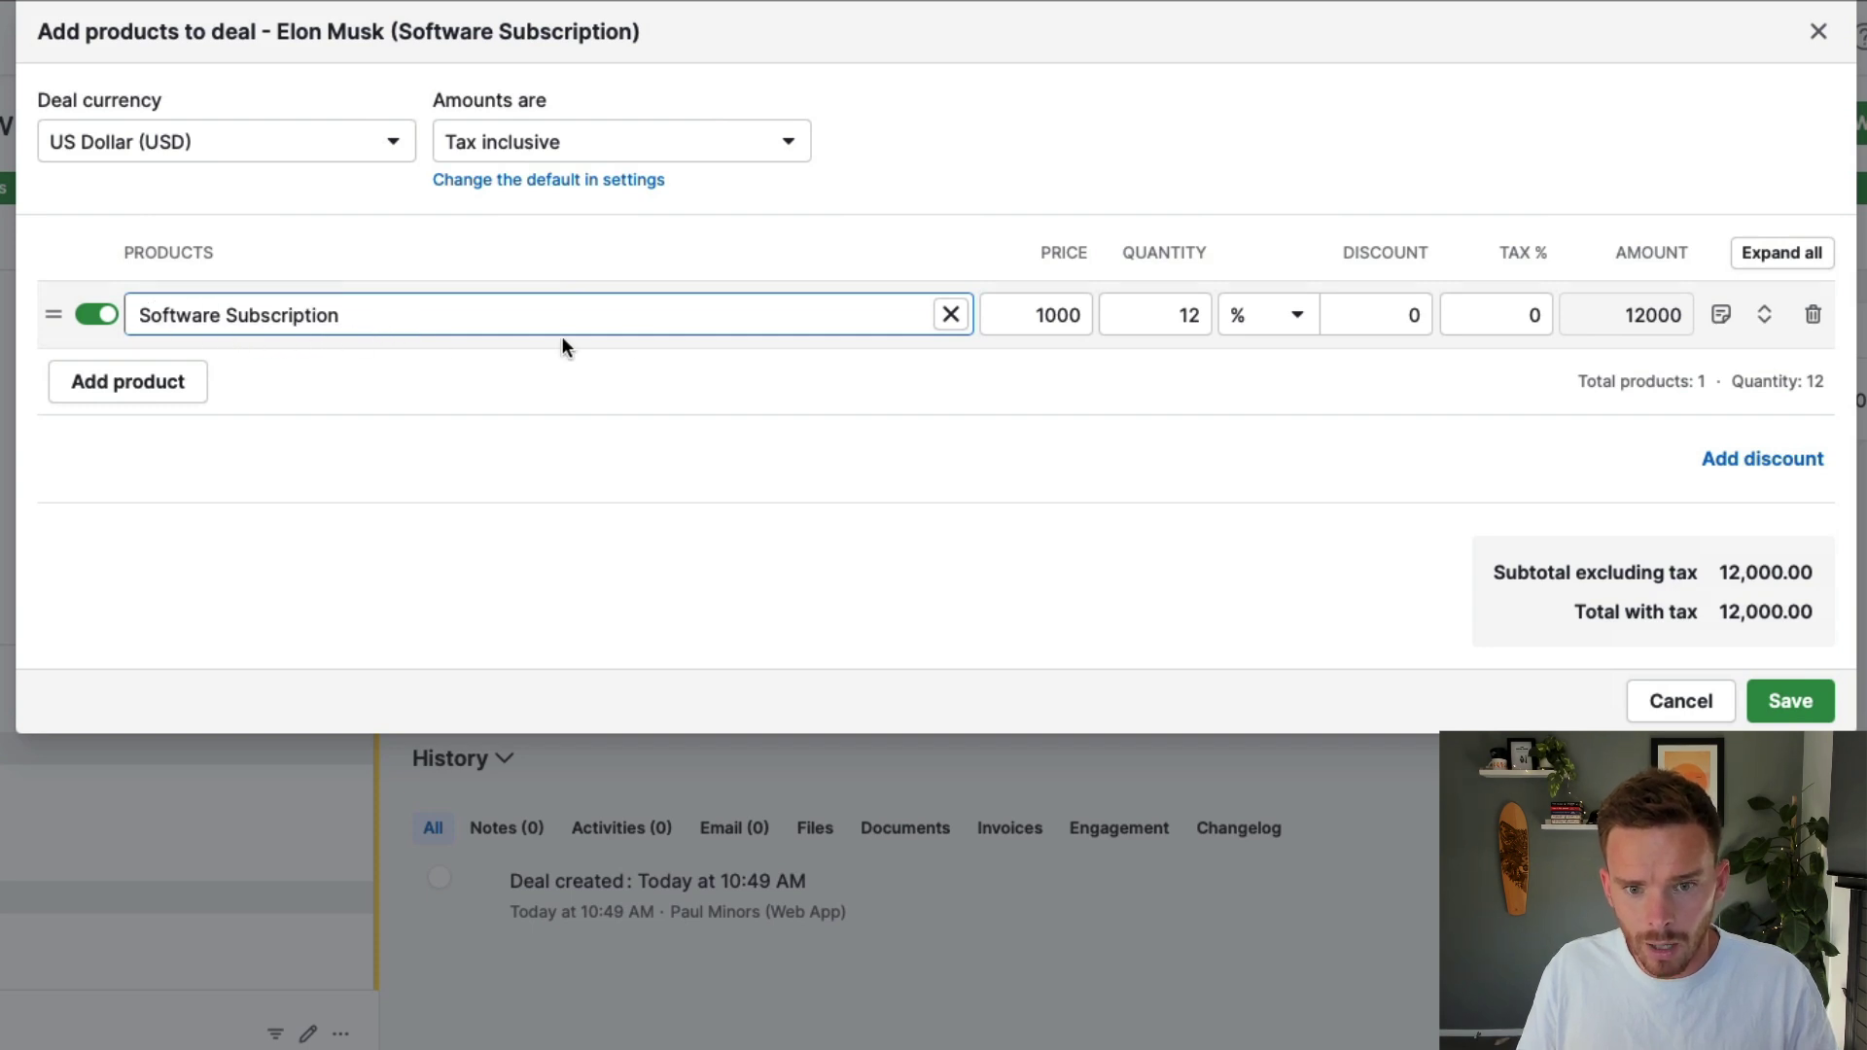
Set the Software Subscription price to 12000 and quantity to 1, then save
{"action": "left_click", "coordinate": [1021, 314]}
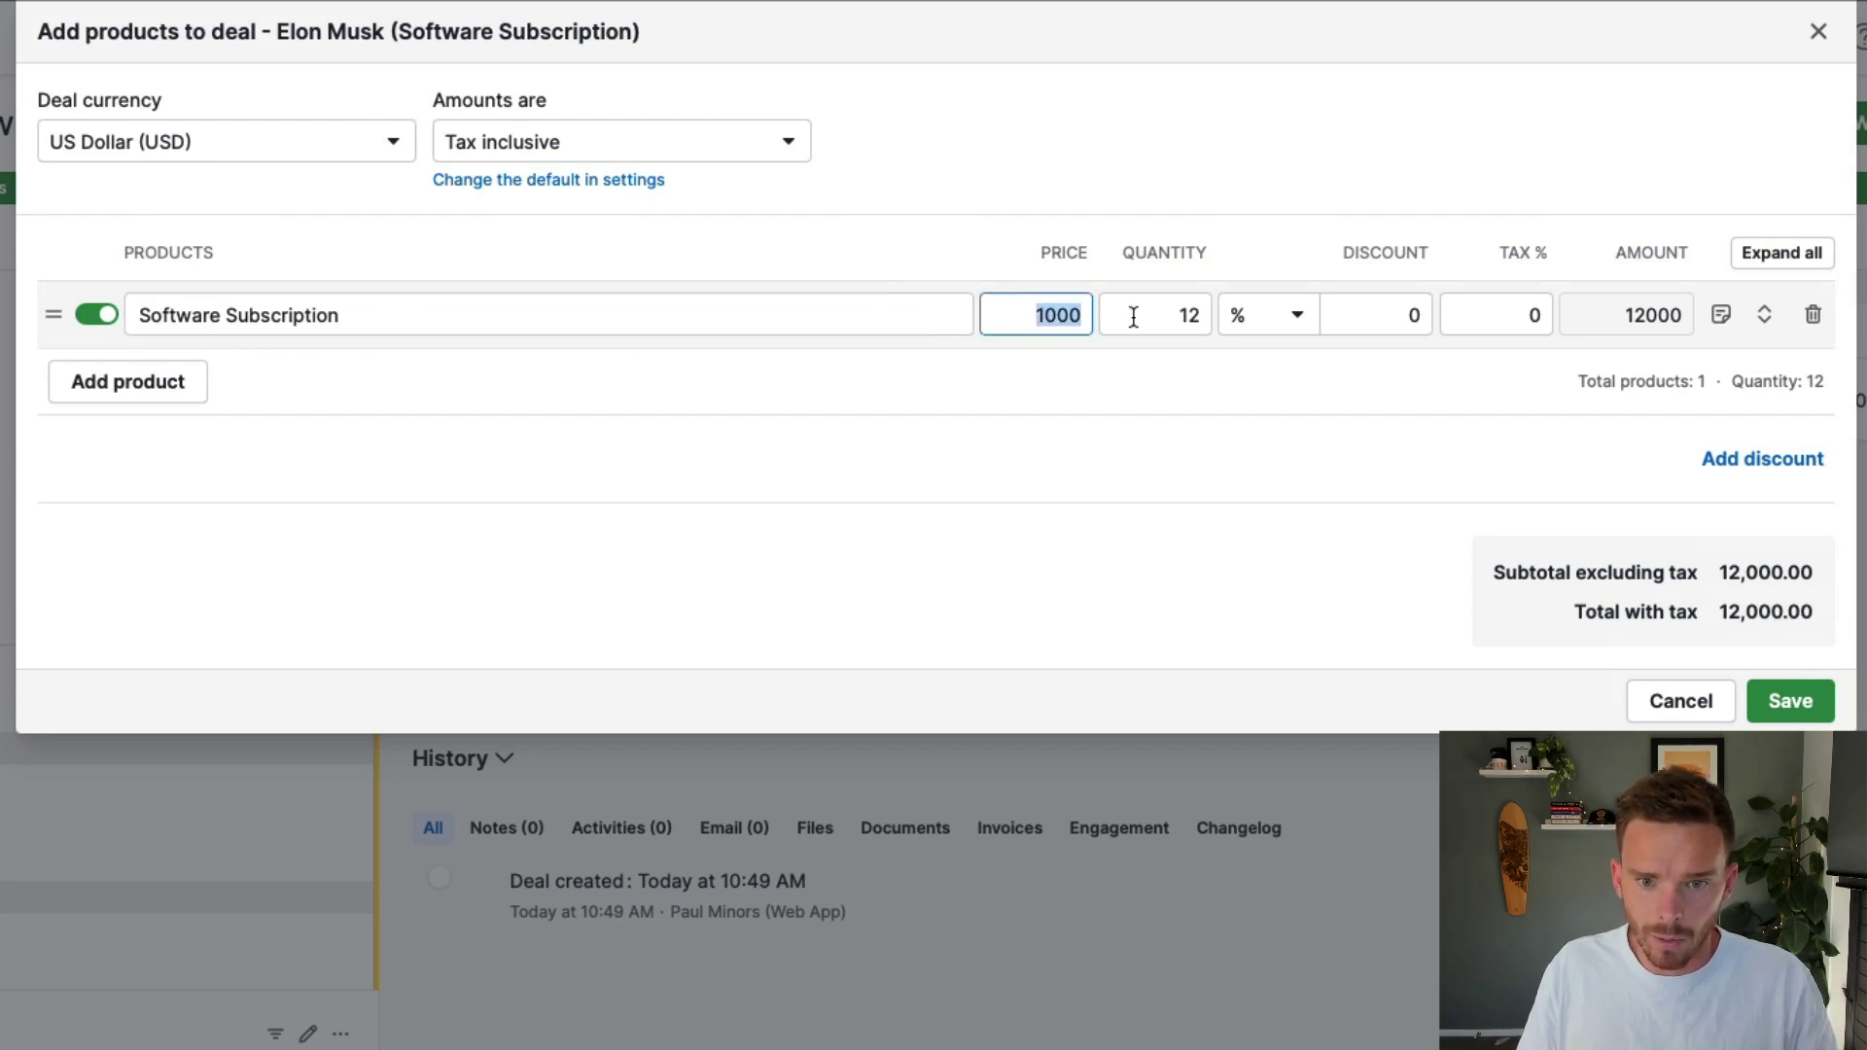
{"action": "left_click", "coordinate": [1155, 315]}
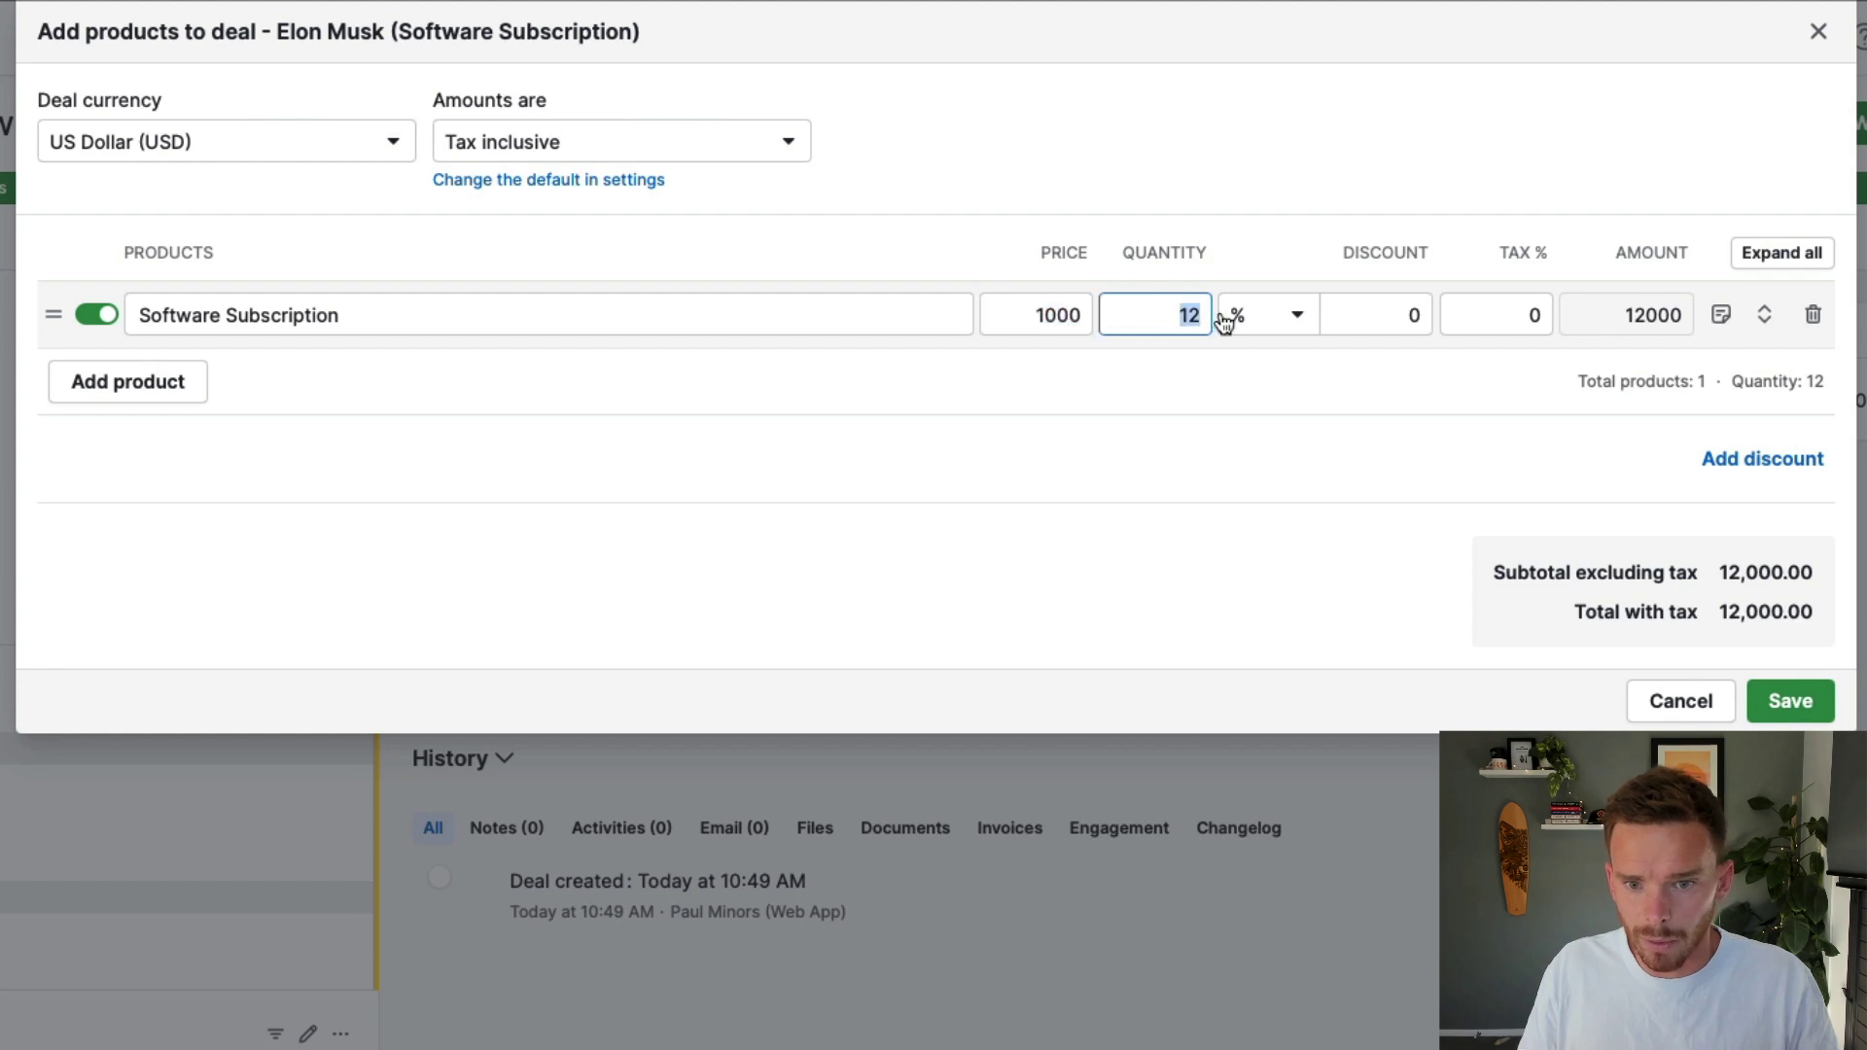
{"action": "left_click", "coordinate": [1054, 314]}
{"action": "type", "text": "12000"}
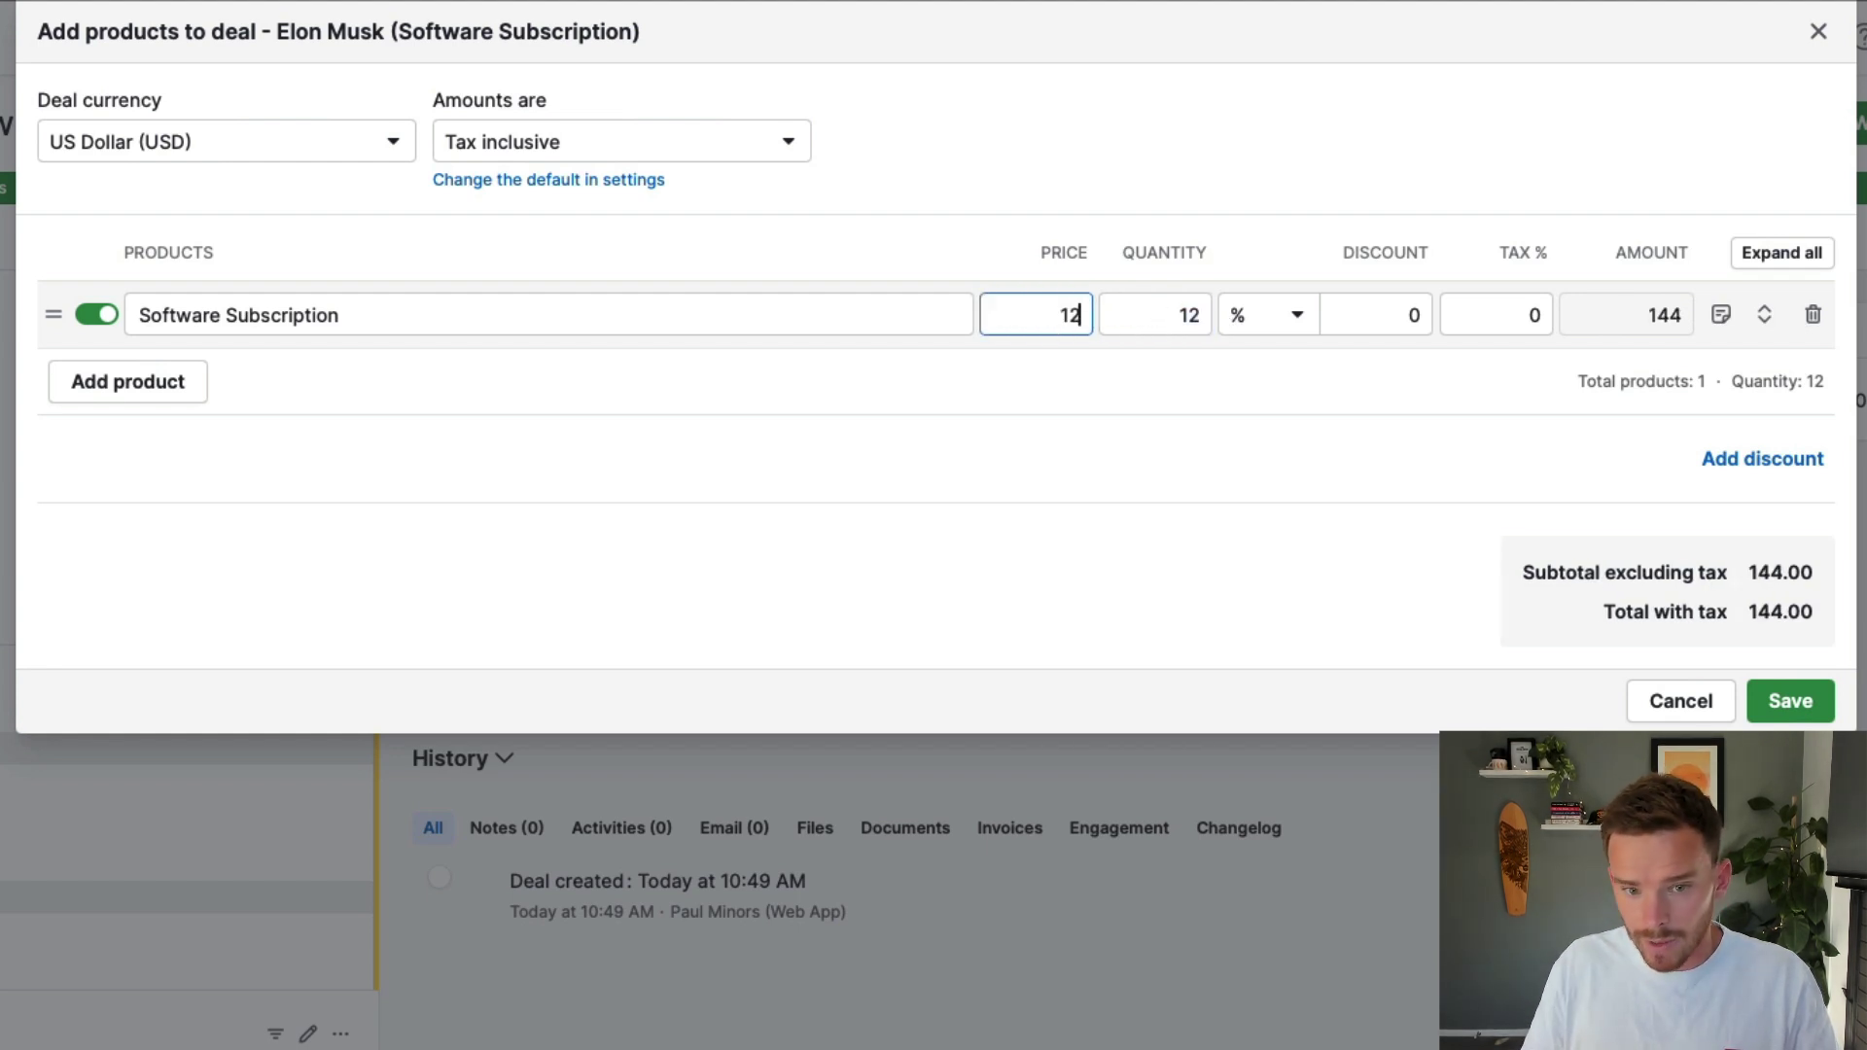
{"action": "left_click", "coordinate": [1188, 313]}
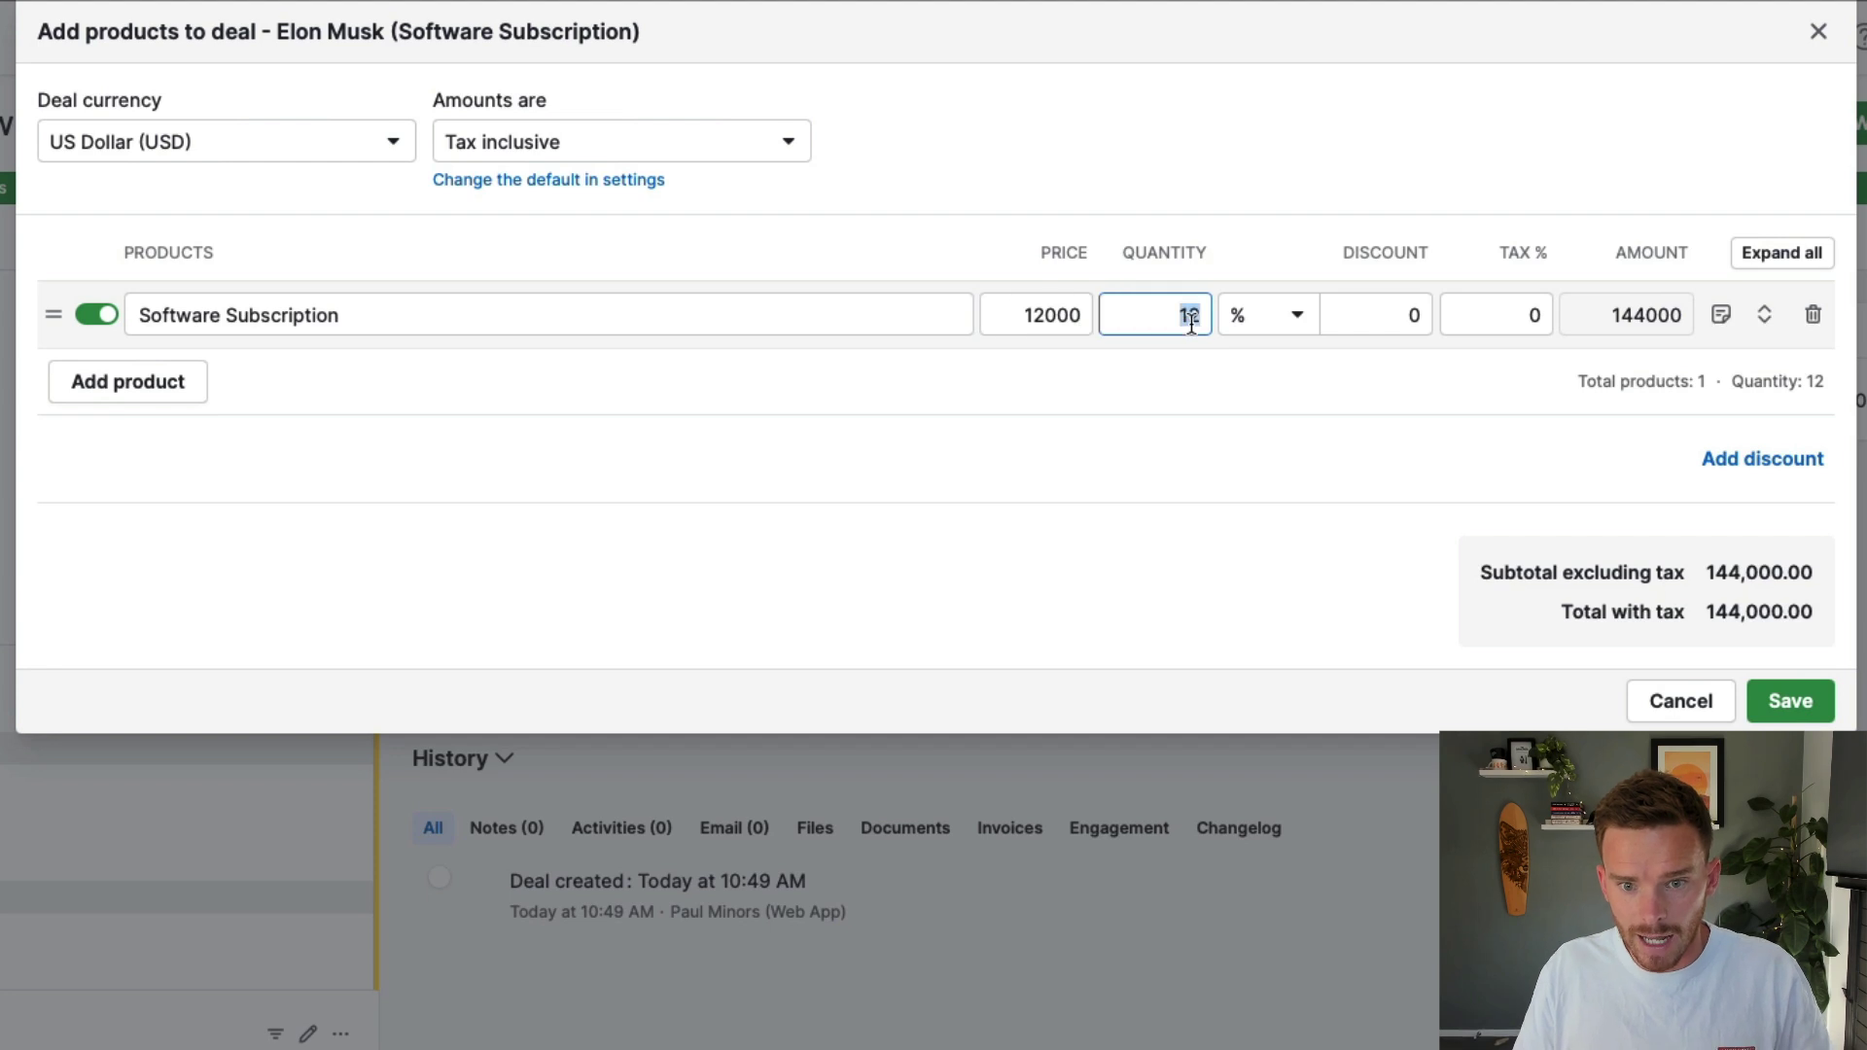
{"action": "type", "text": "1"}
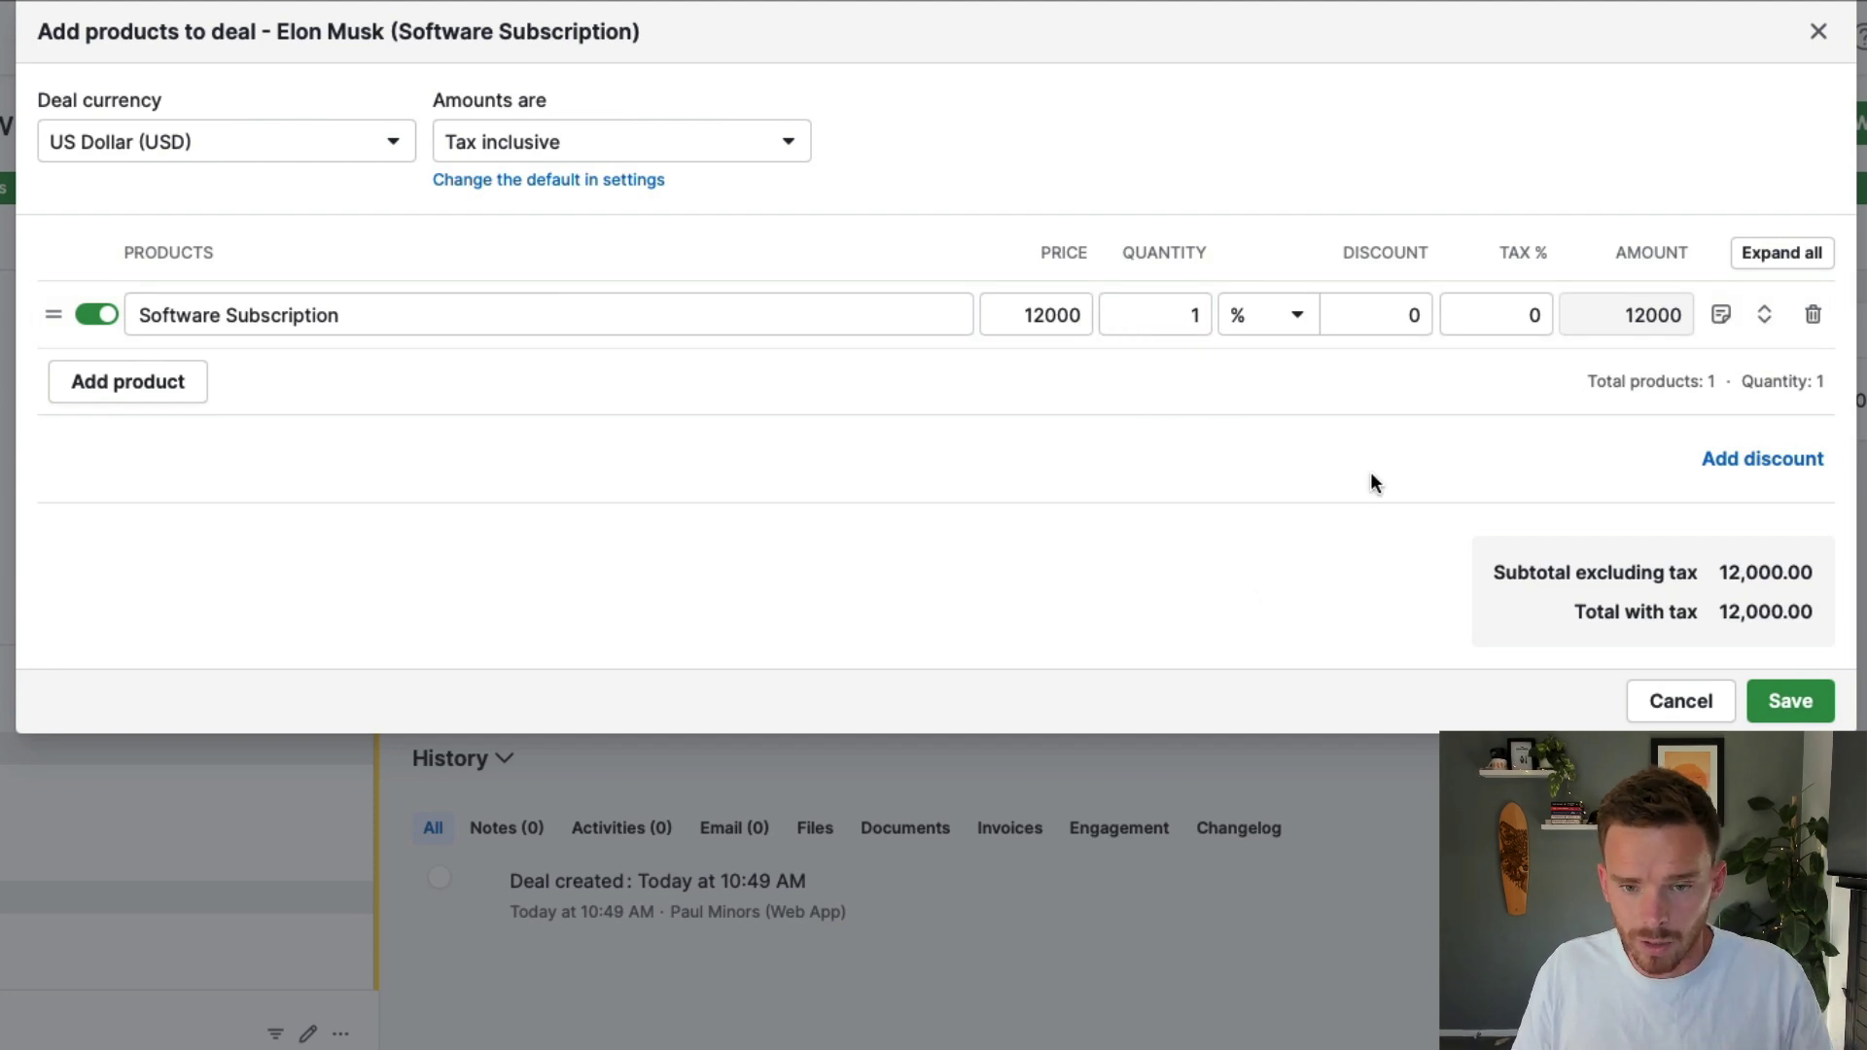
{"action": "left_click", "coordinate": [1767, 700]}
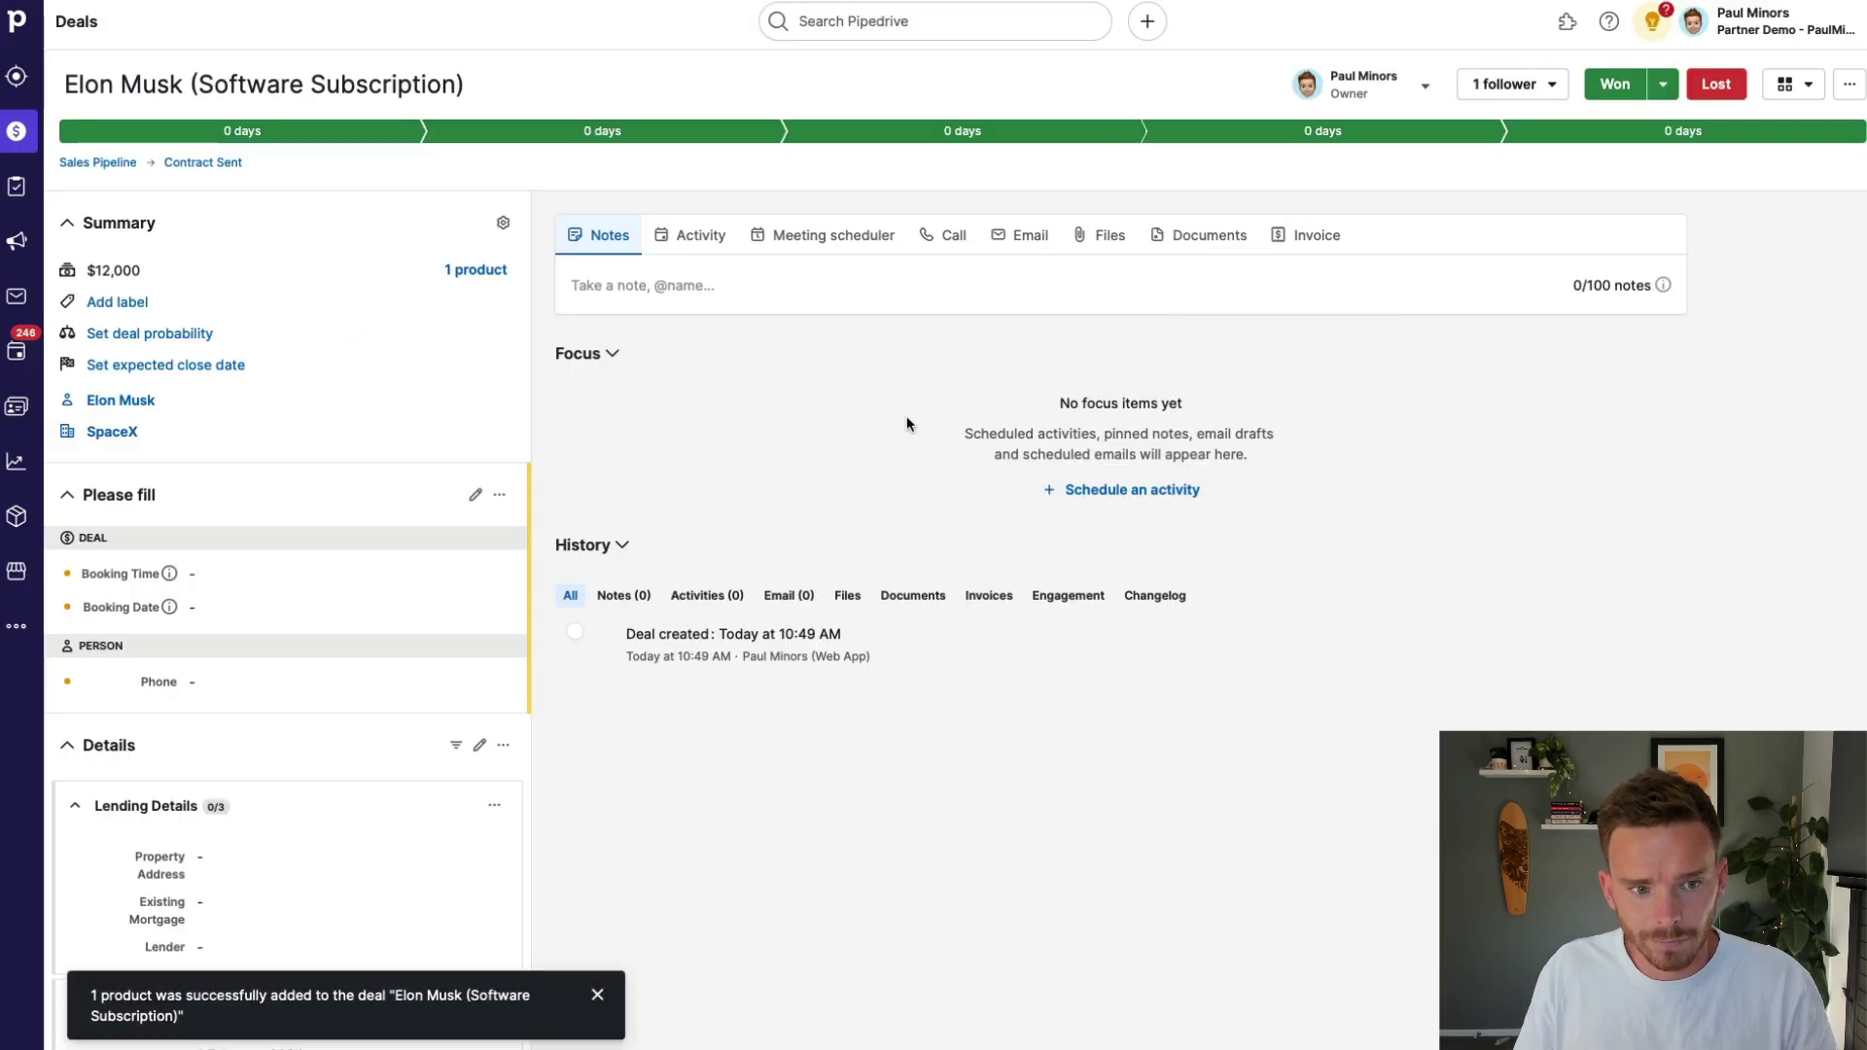
Add a 12000 'Annual license' subscription billed Yearly with infinite payments
{"action": "scroll", "coordinate": [420, 404], "scroll_direction": "down", "scroll_amount": 14}
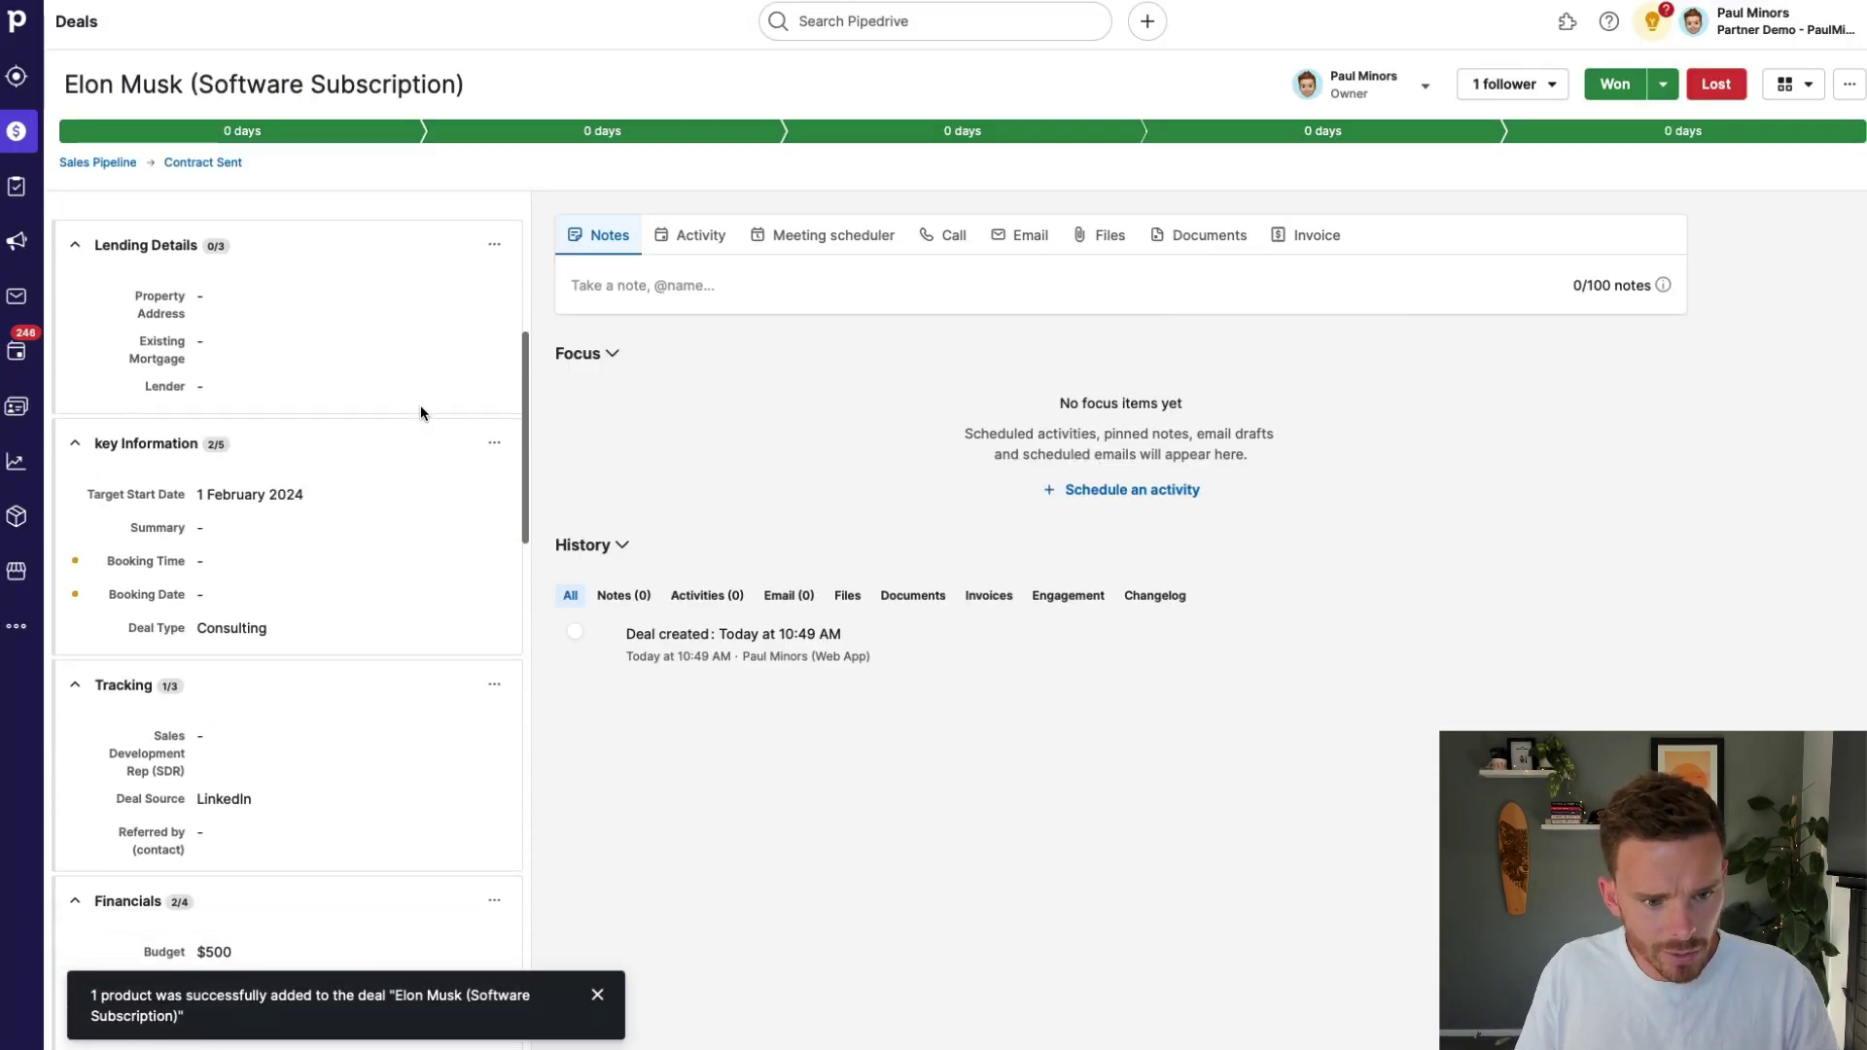
{"action": "scroll", "coordinate": [420, 424], "scroll_direction": "down", "scroll_amount": 4}
{"action": "scroll", "coordinate": [405, 418], "scroll_direction": "up", "scroll_amount": 3}
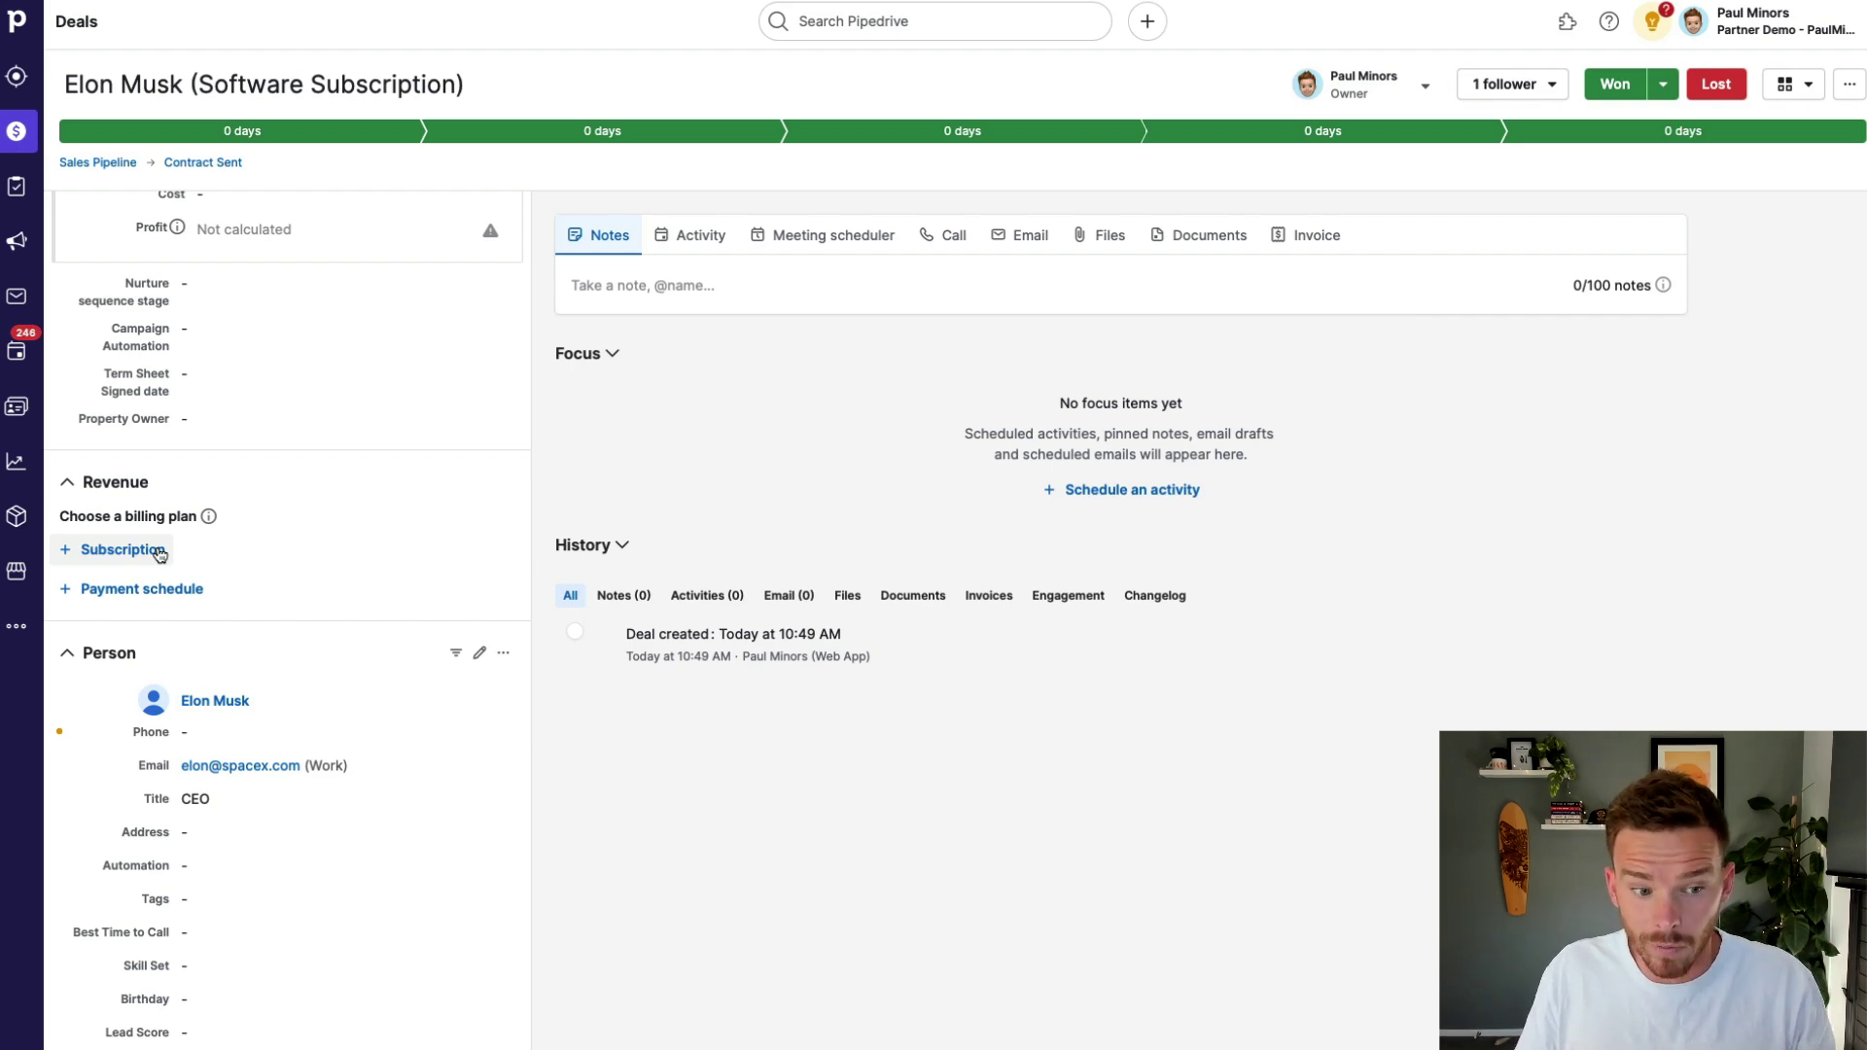
{"action": "left_click", "coordinate": [159, 552]}
{"action": "left_click", "coordinate": [833, 85]}
{"action": "type", "text": "1"}
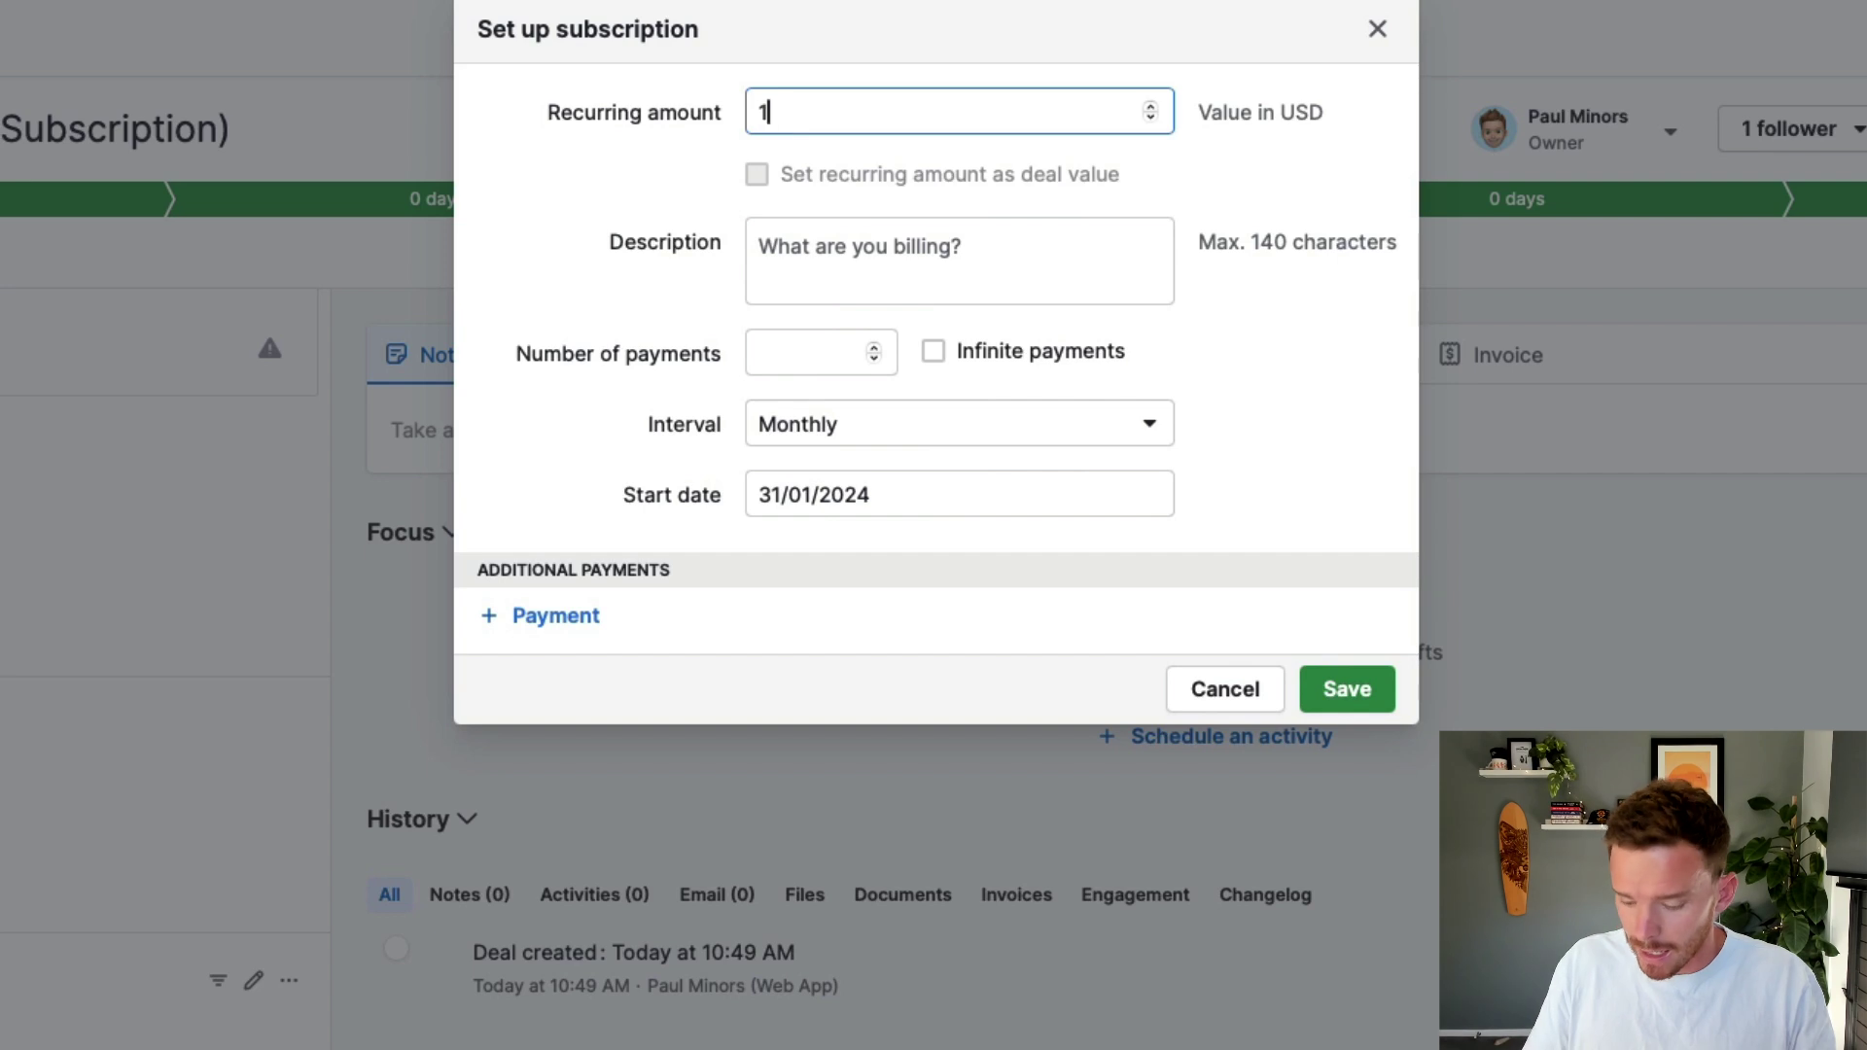
{"action": "type", "text": "2000"}
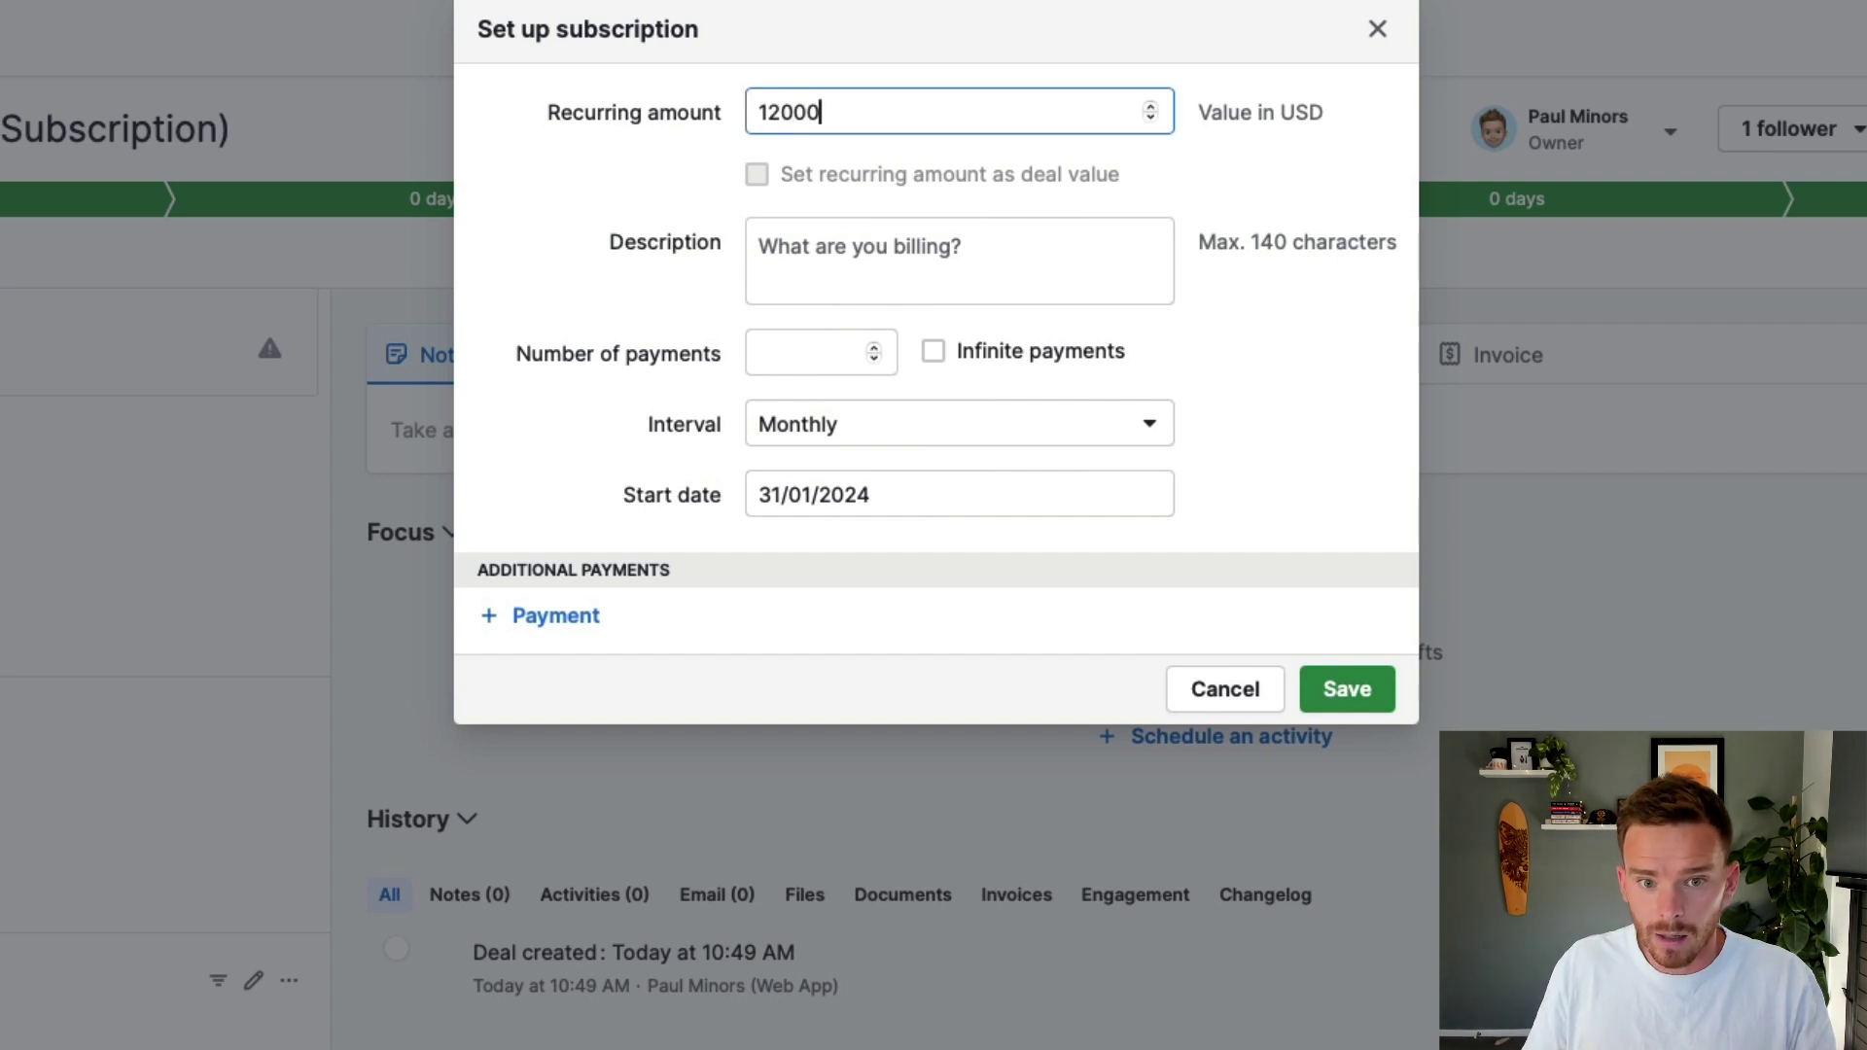
{"action": "left_click", "coordinate": [923, 275]}
{"action": "type", "text": "Annual lic"}
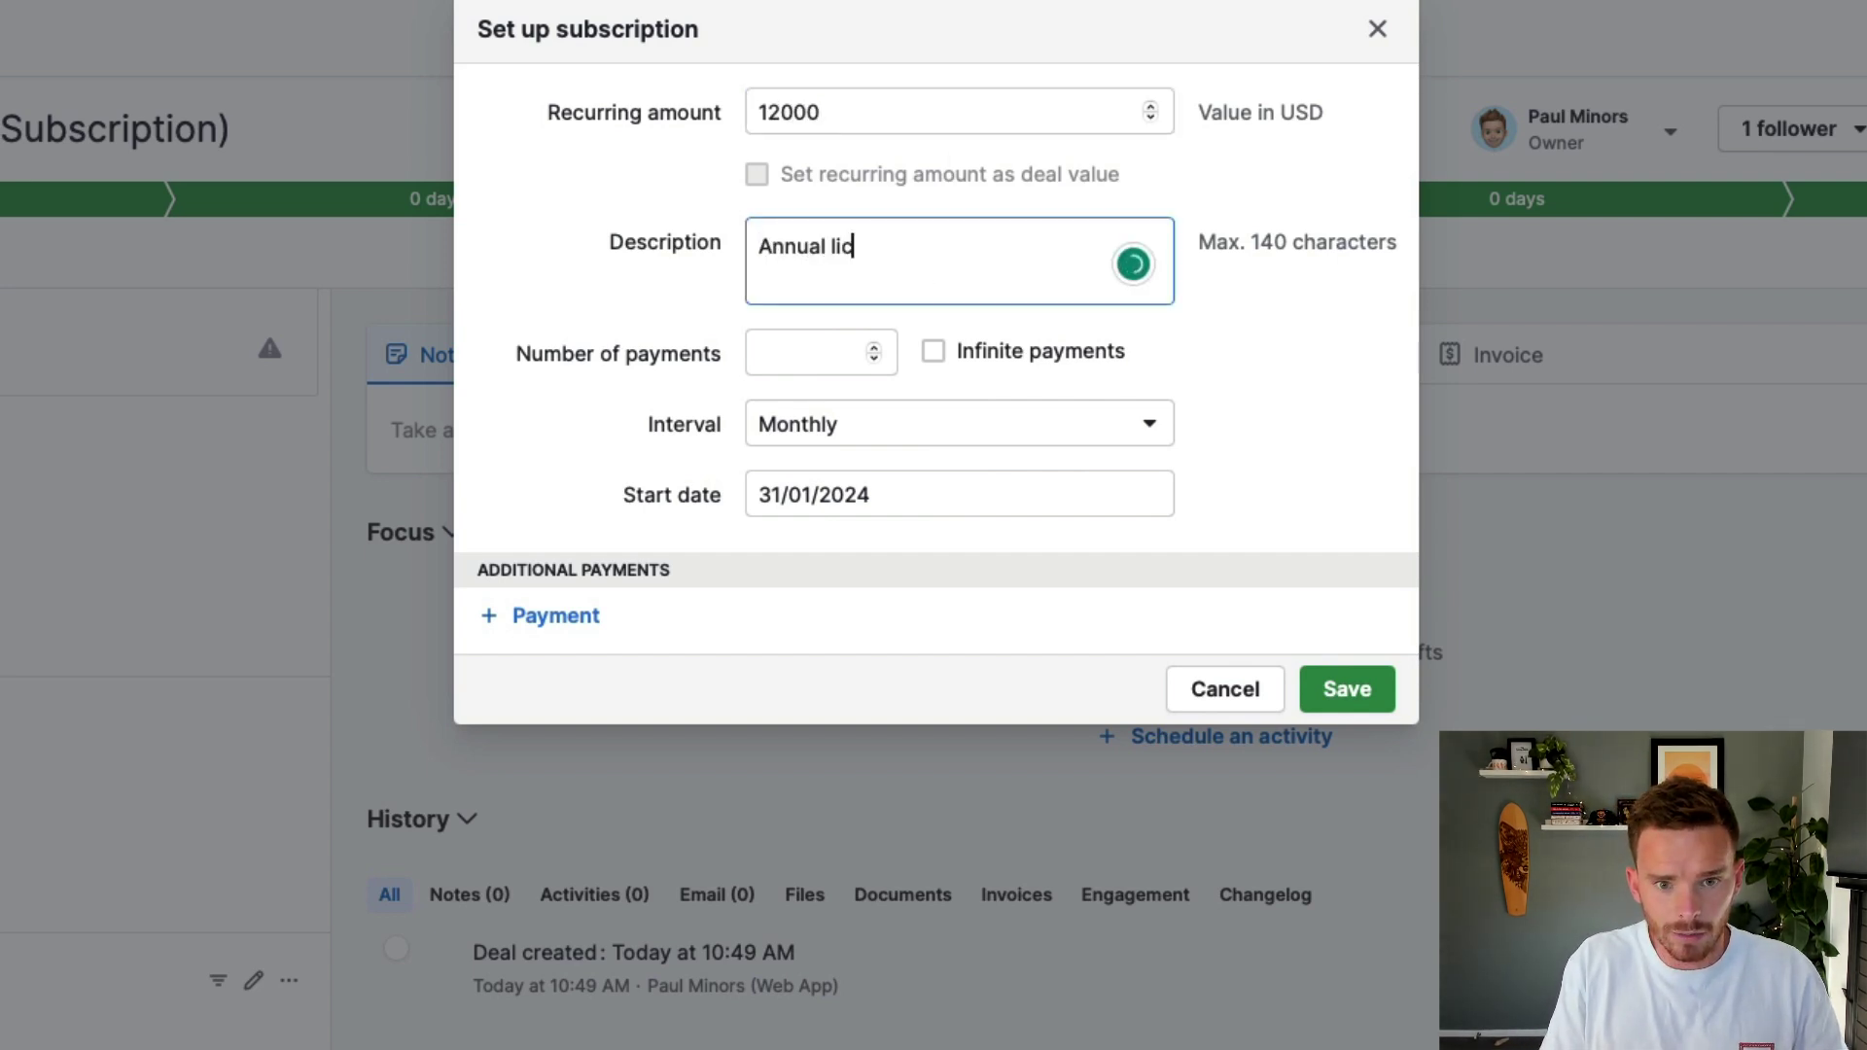
{"action": "type", "text": "ense"}
{"action": "left_click", "coordinate": [969, 352]}
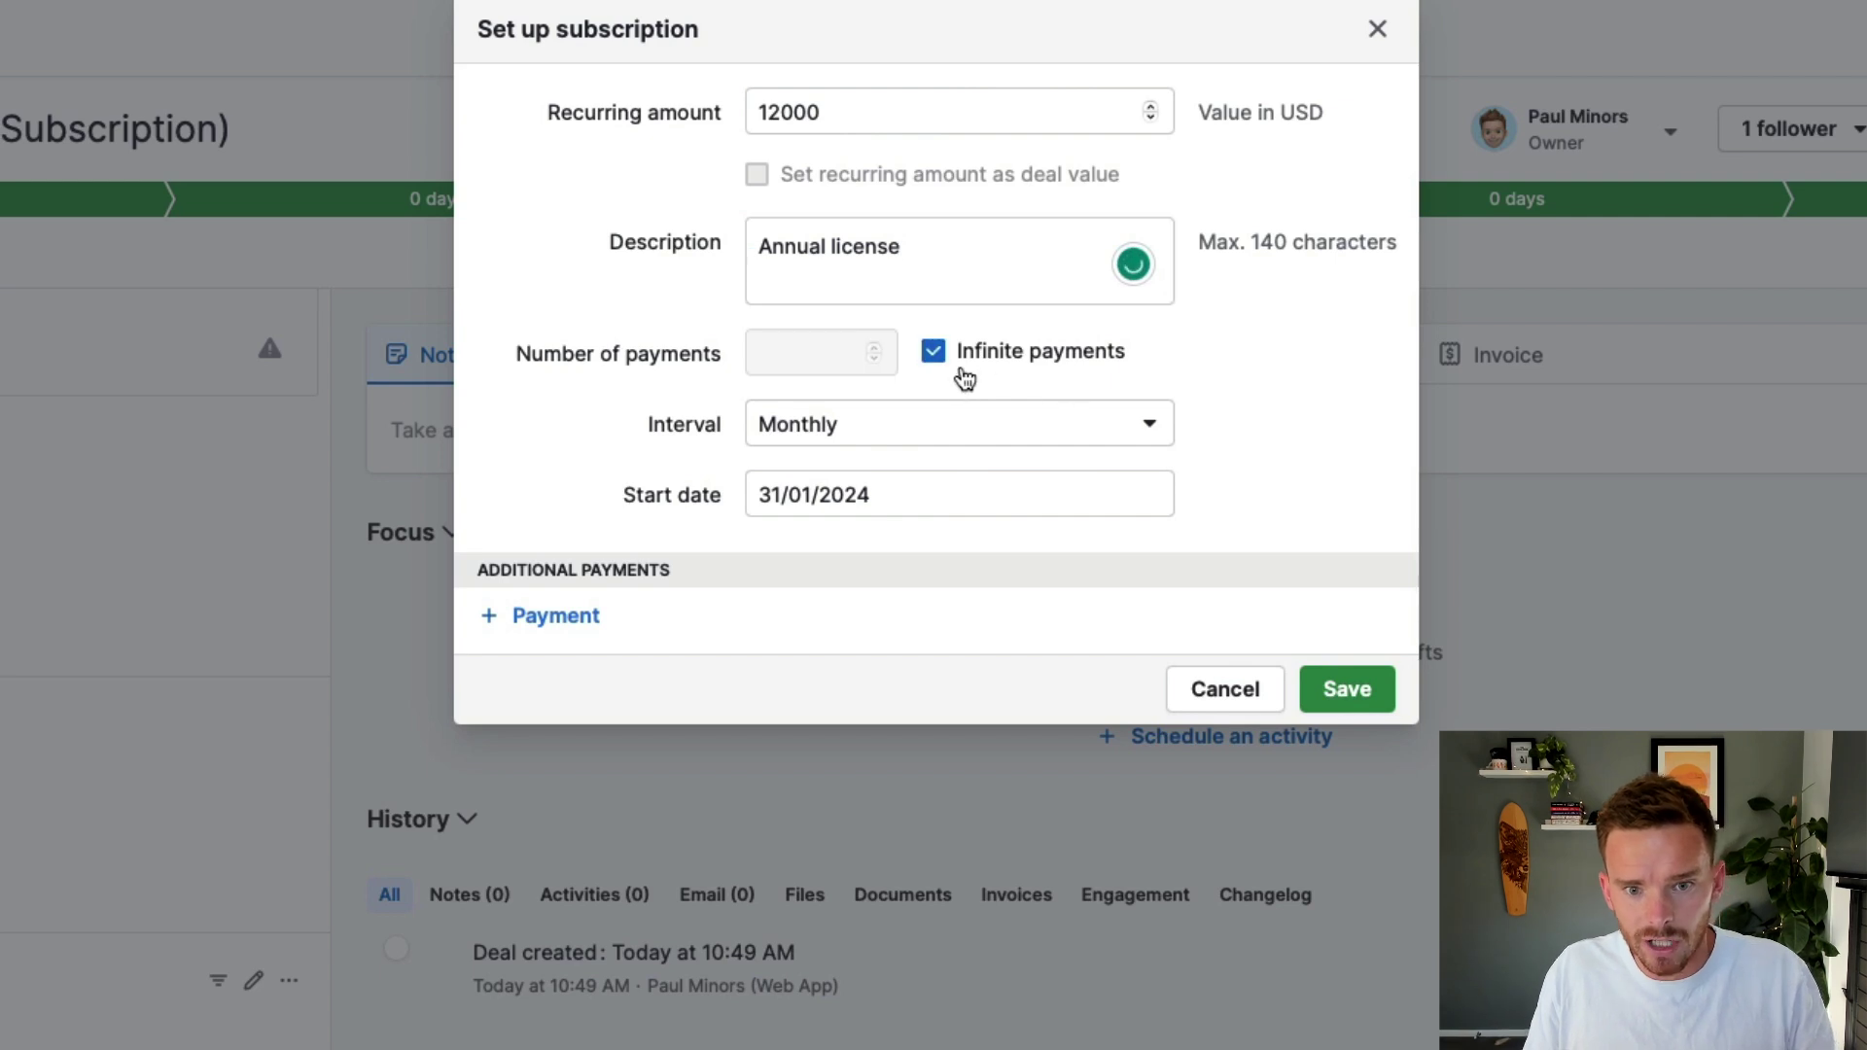
{"action": "left_click", "coordinate": [1089, 439]}
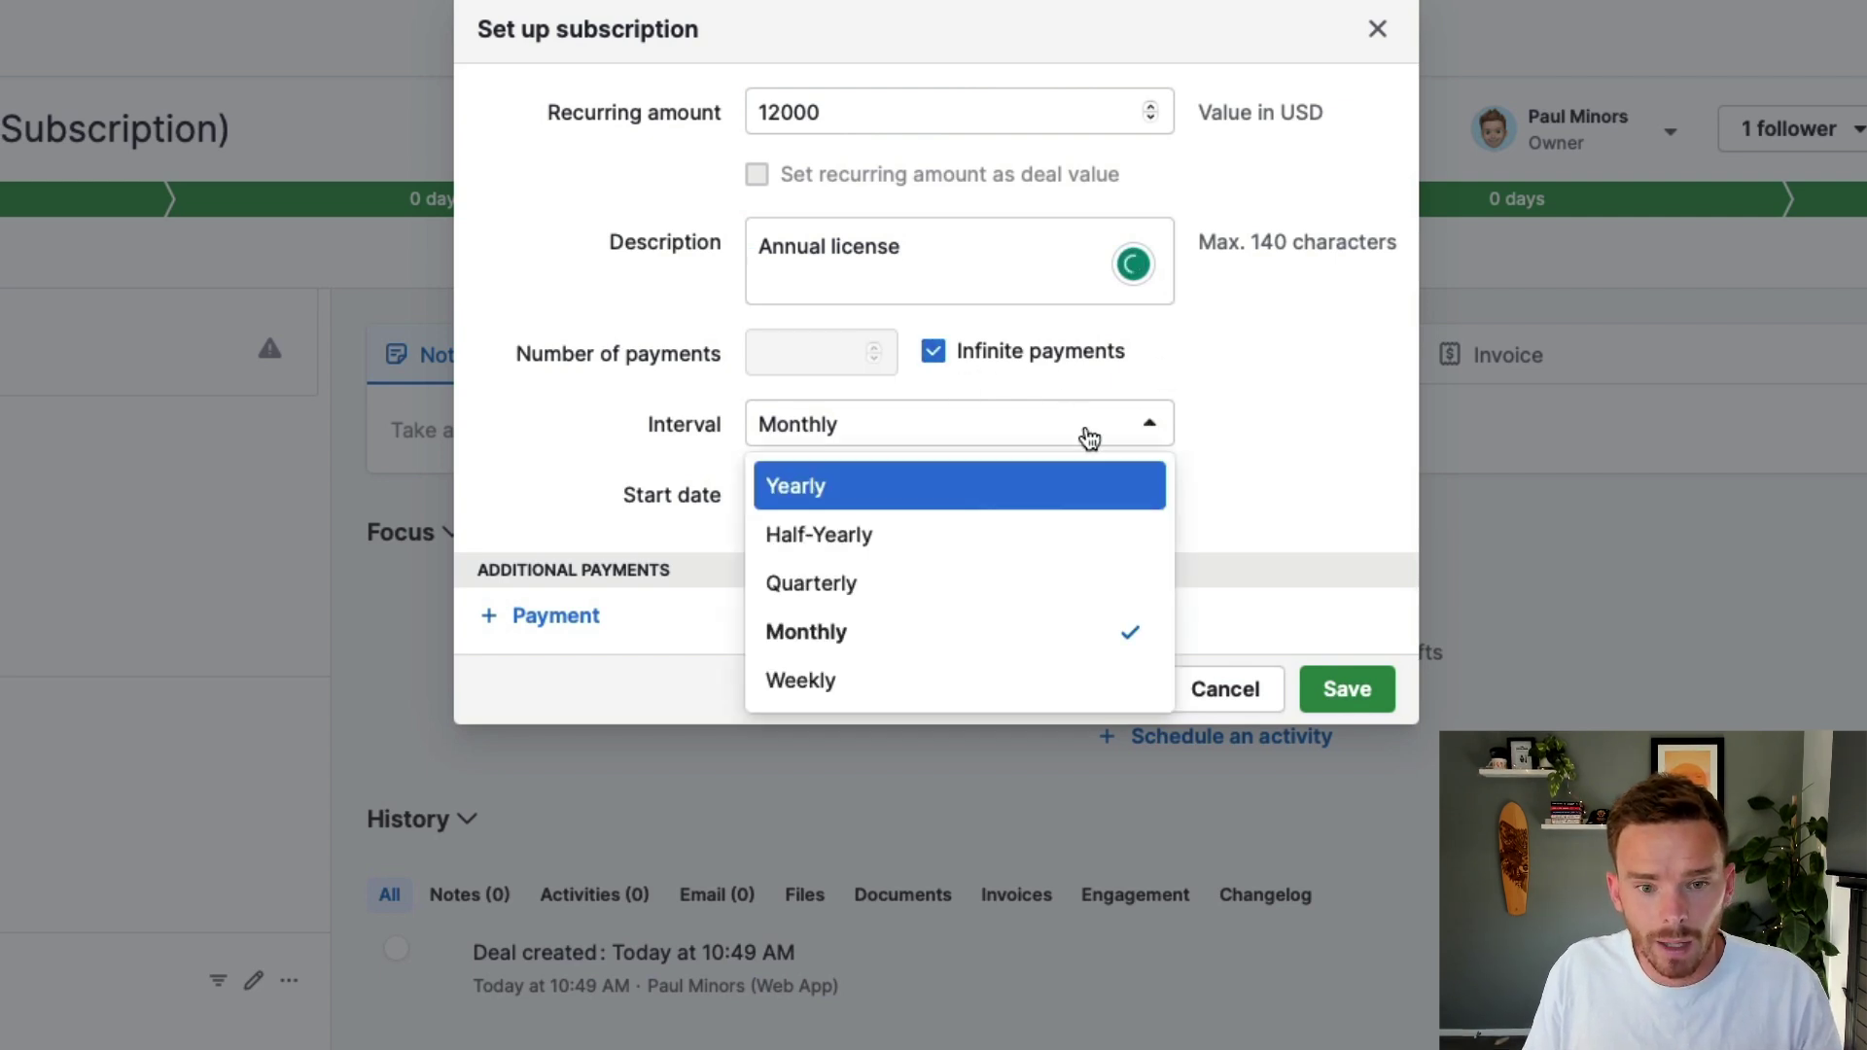
{"action": "left_click", "coordinate": [917, 487]}
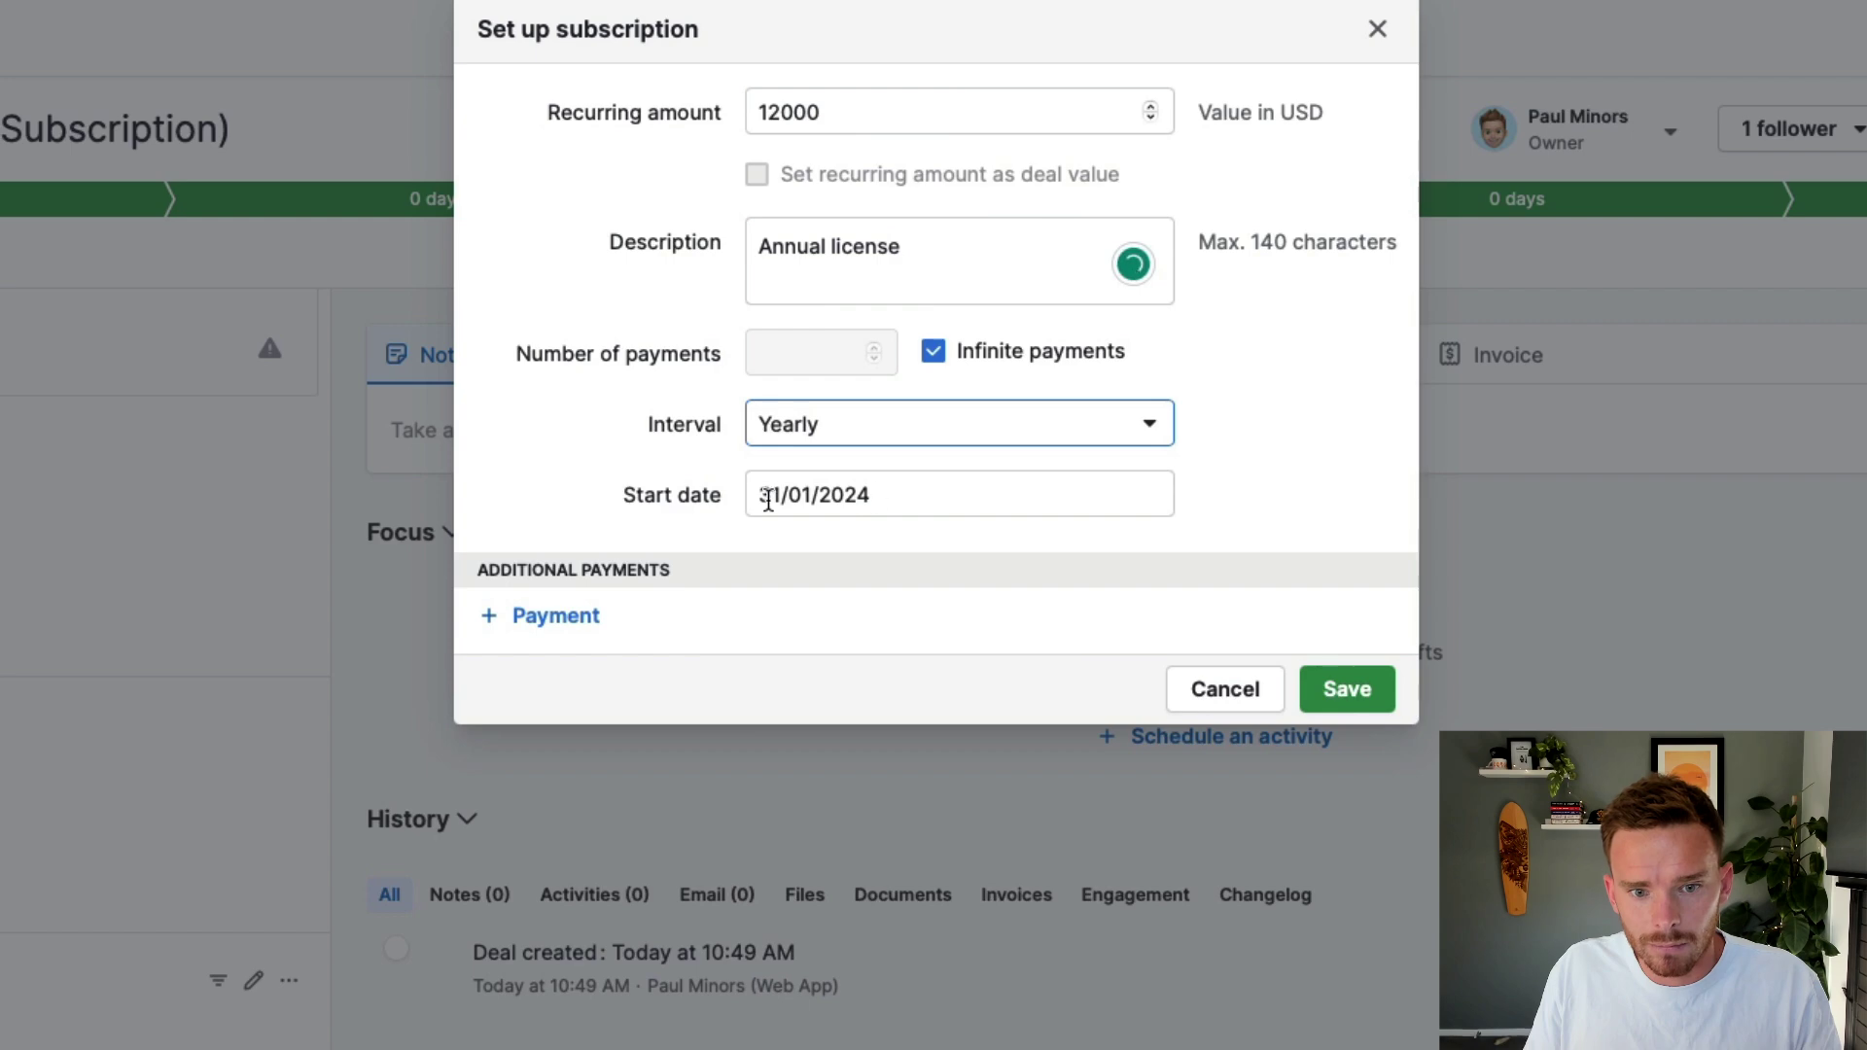
{"action": "left_click", "coordinate": [1319, 687]}
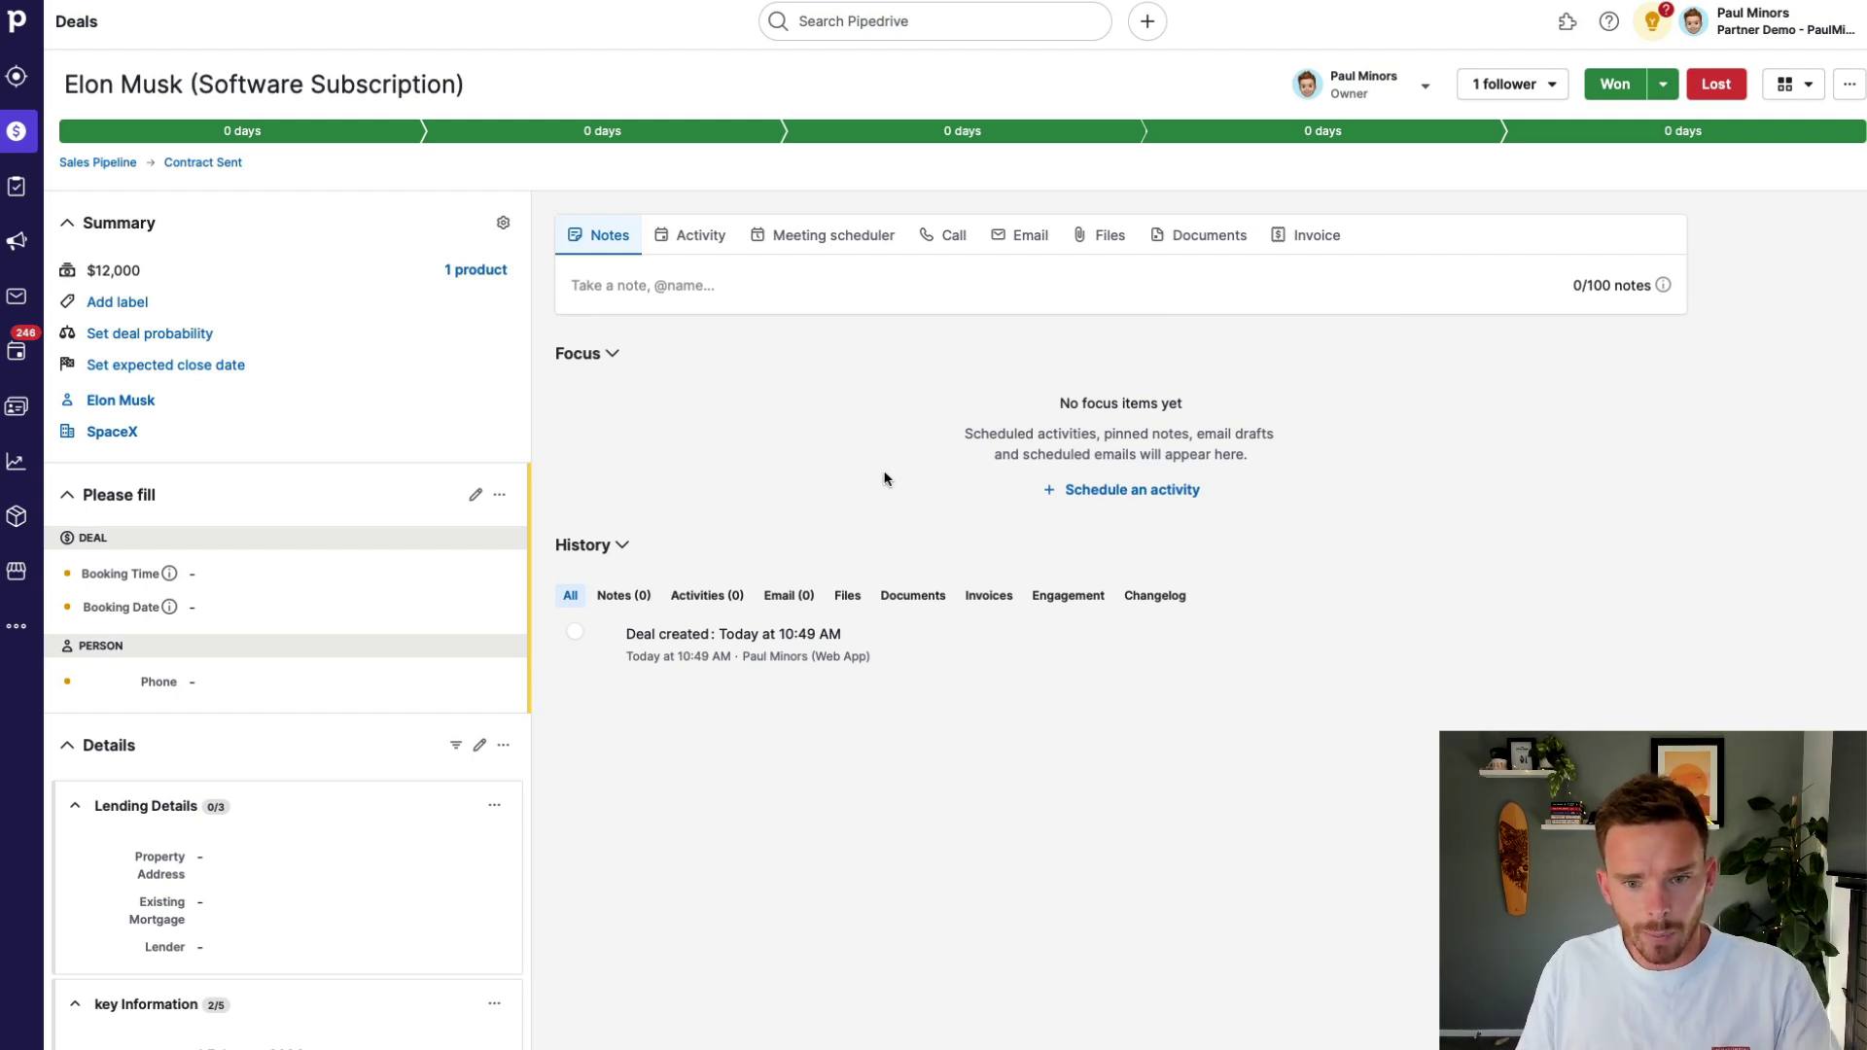
Mark the Software Subscription deal won, then open its contact and list all linked deals
{"action": "left_click", "coordinate": [1615, 84]}
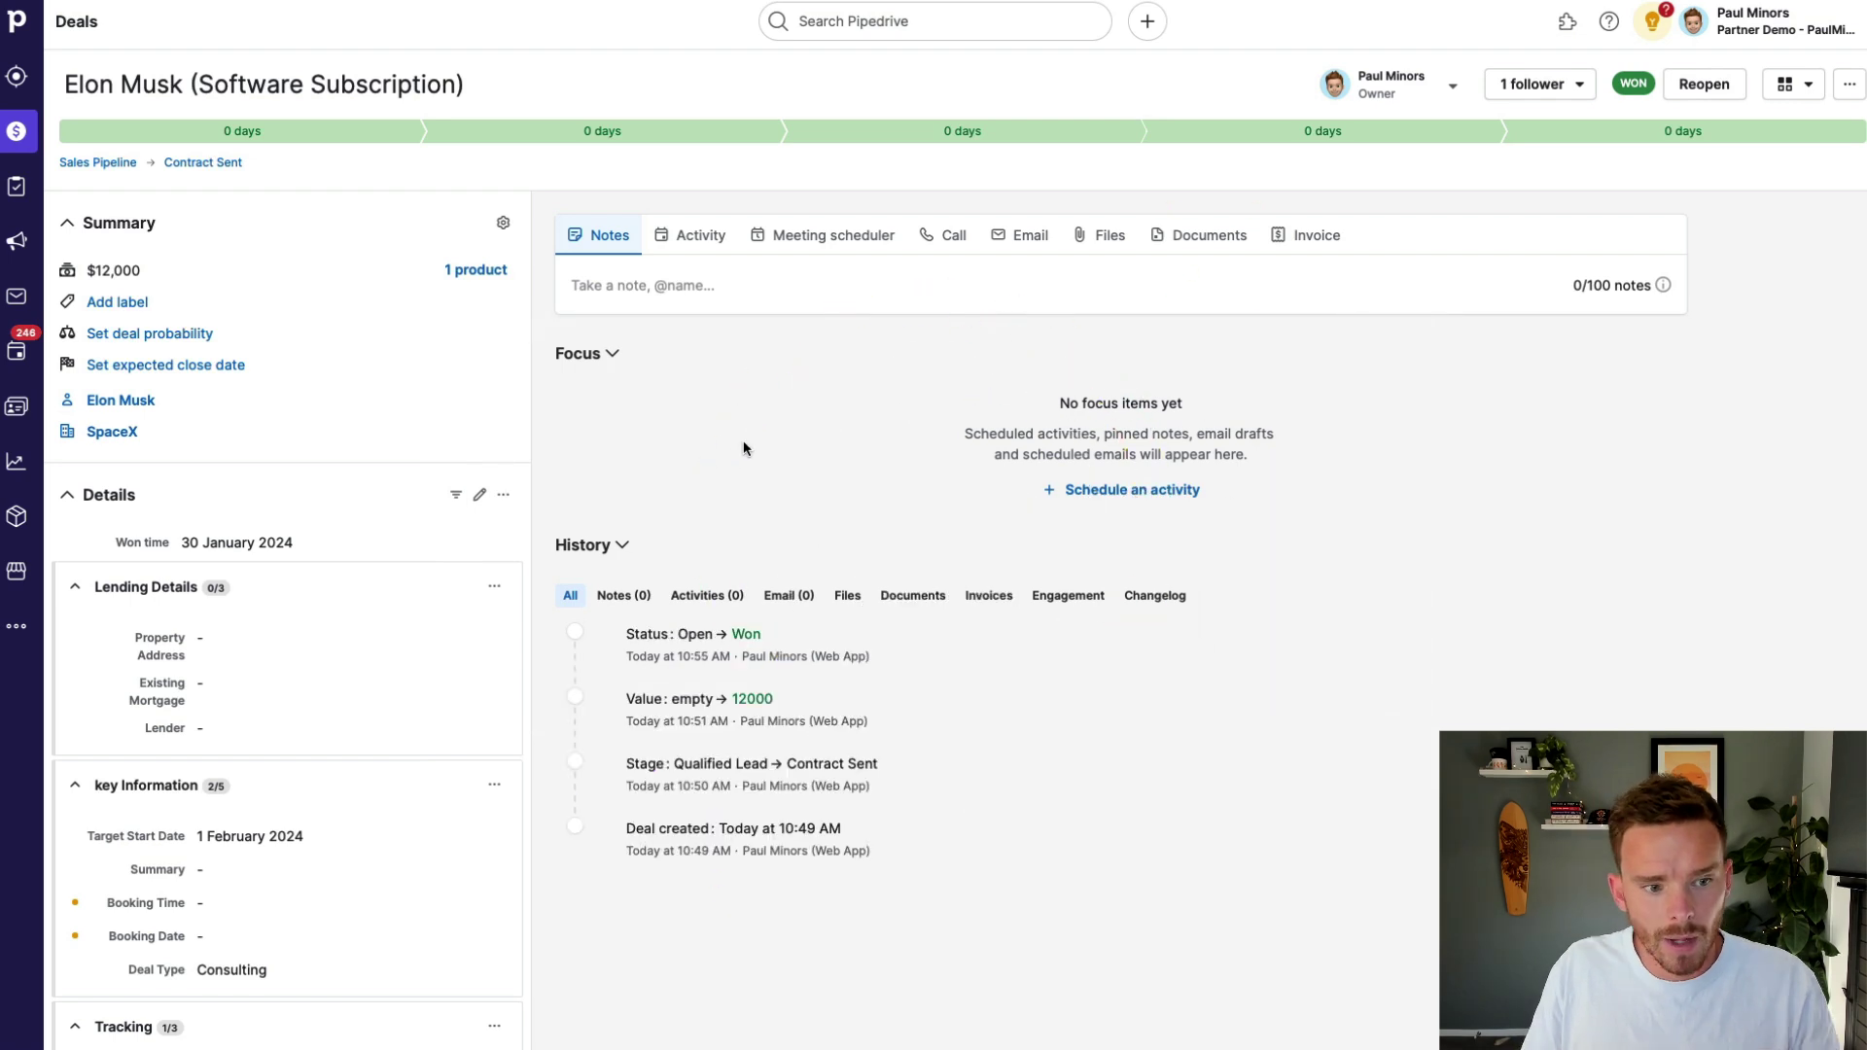
{"action": "left_click", "coordinate": [136, 401]}
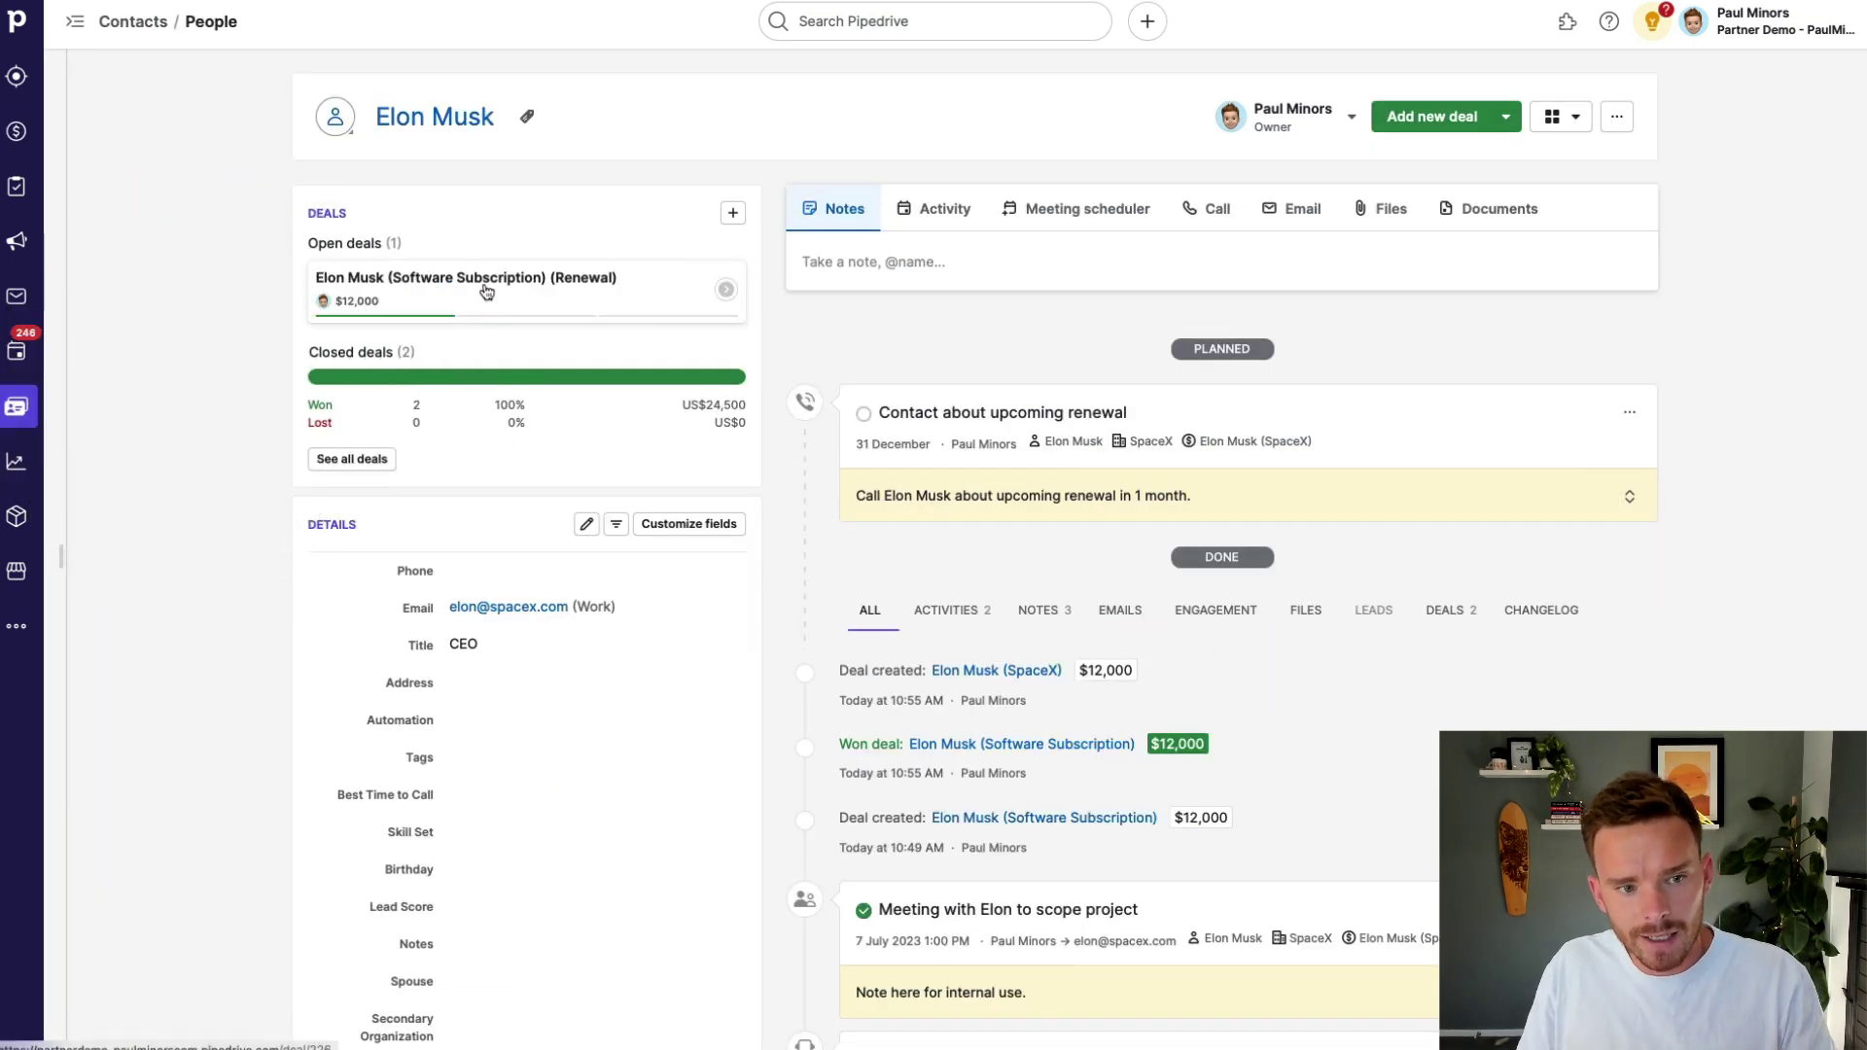
{"action": "left_click", "coordinate": [358, 460]}
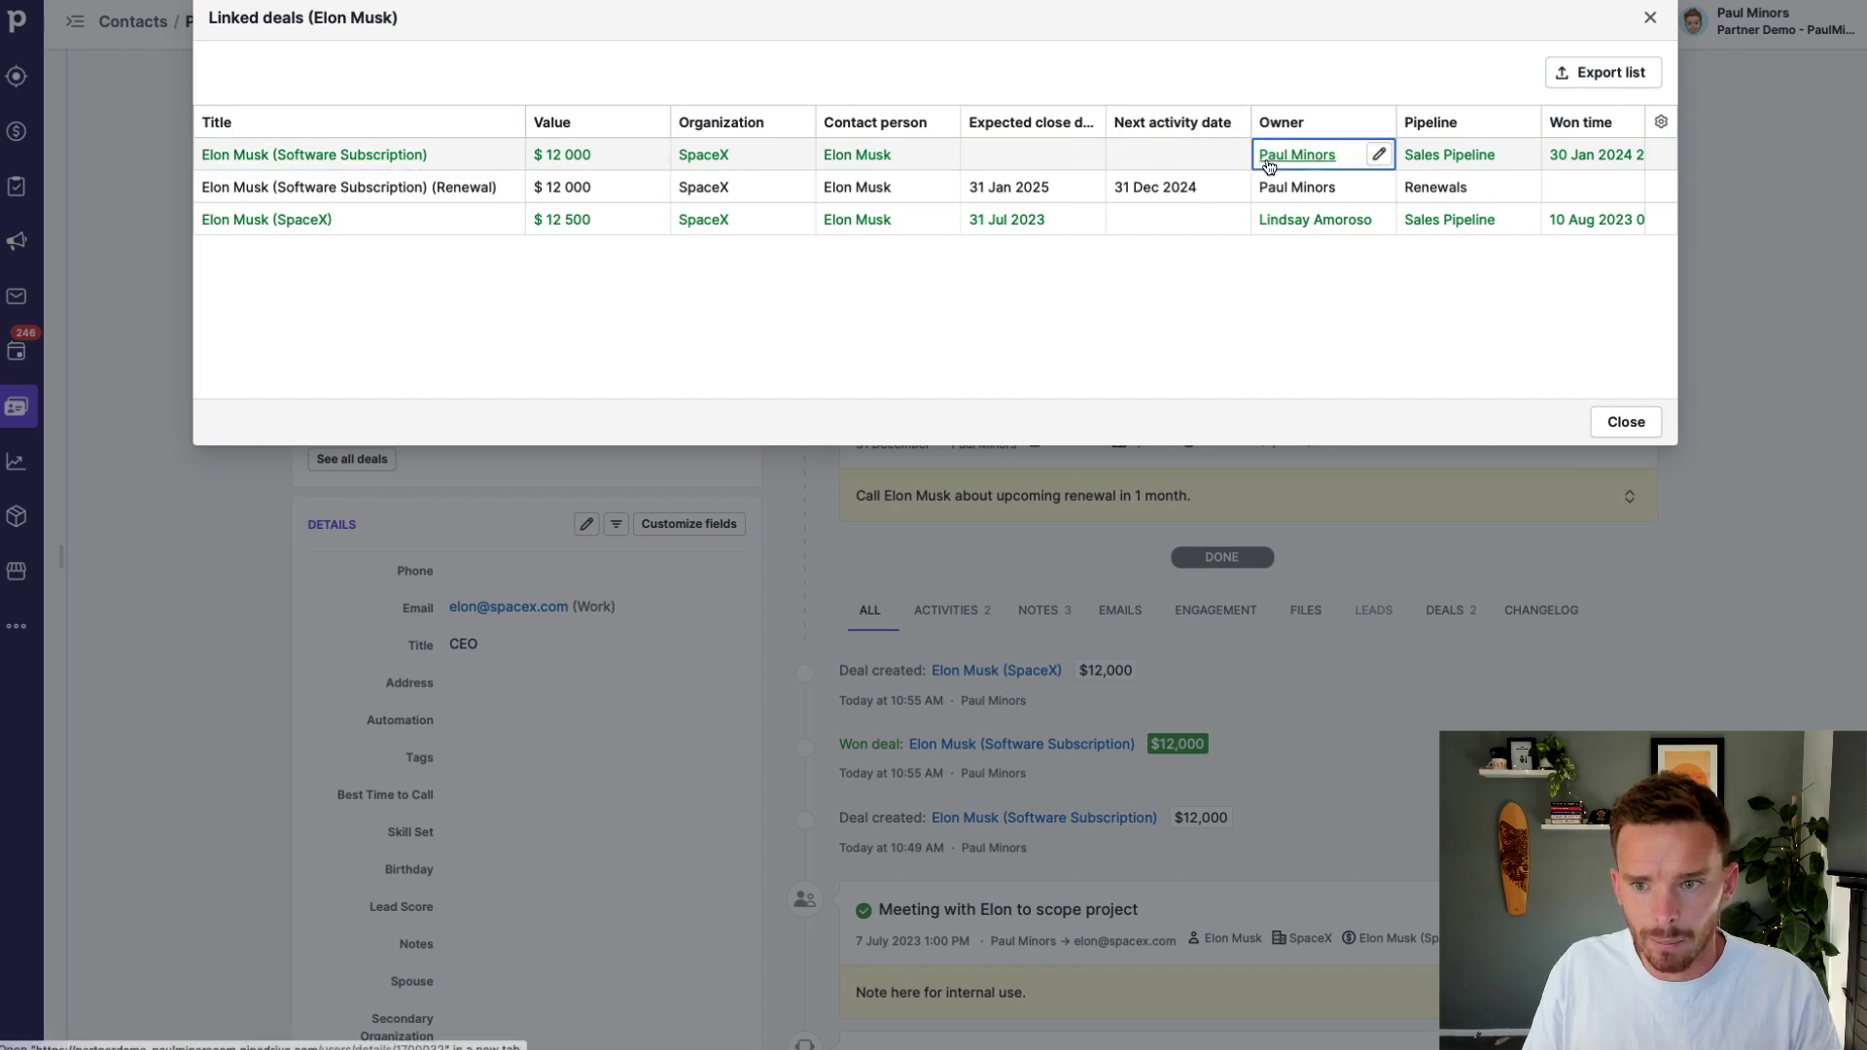
Close the Linked deals list and open the contact's Software Subscription (Renewal) deal
{"action": "scroll", "coordinate": [1384, 174], "scroll_direction": "right", "scroll_amount": 2}
{"action": "scroll", "coordinate": [1400, 170], "scroll_direction": "left", "scroll_amount": 2}
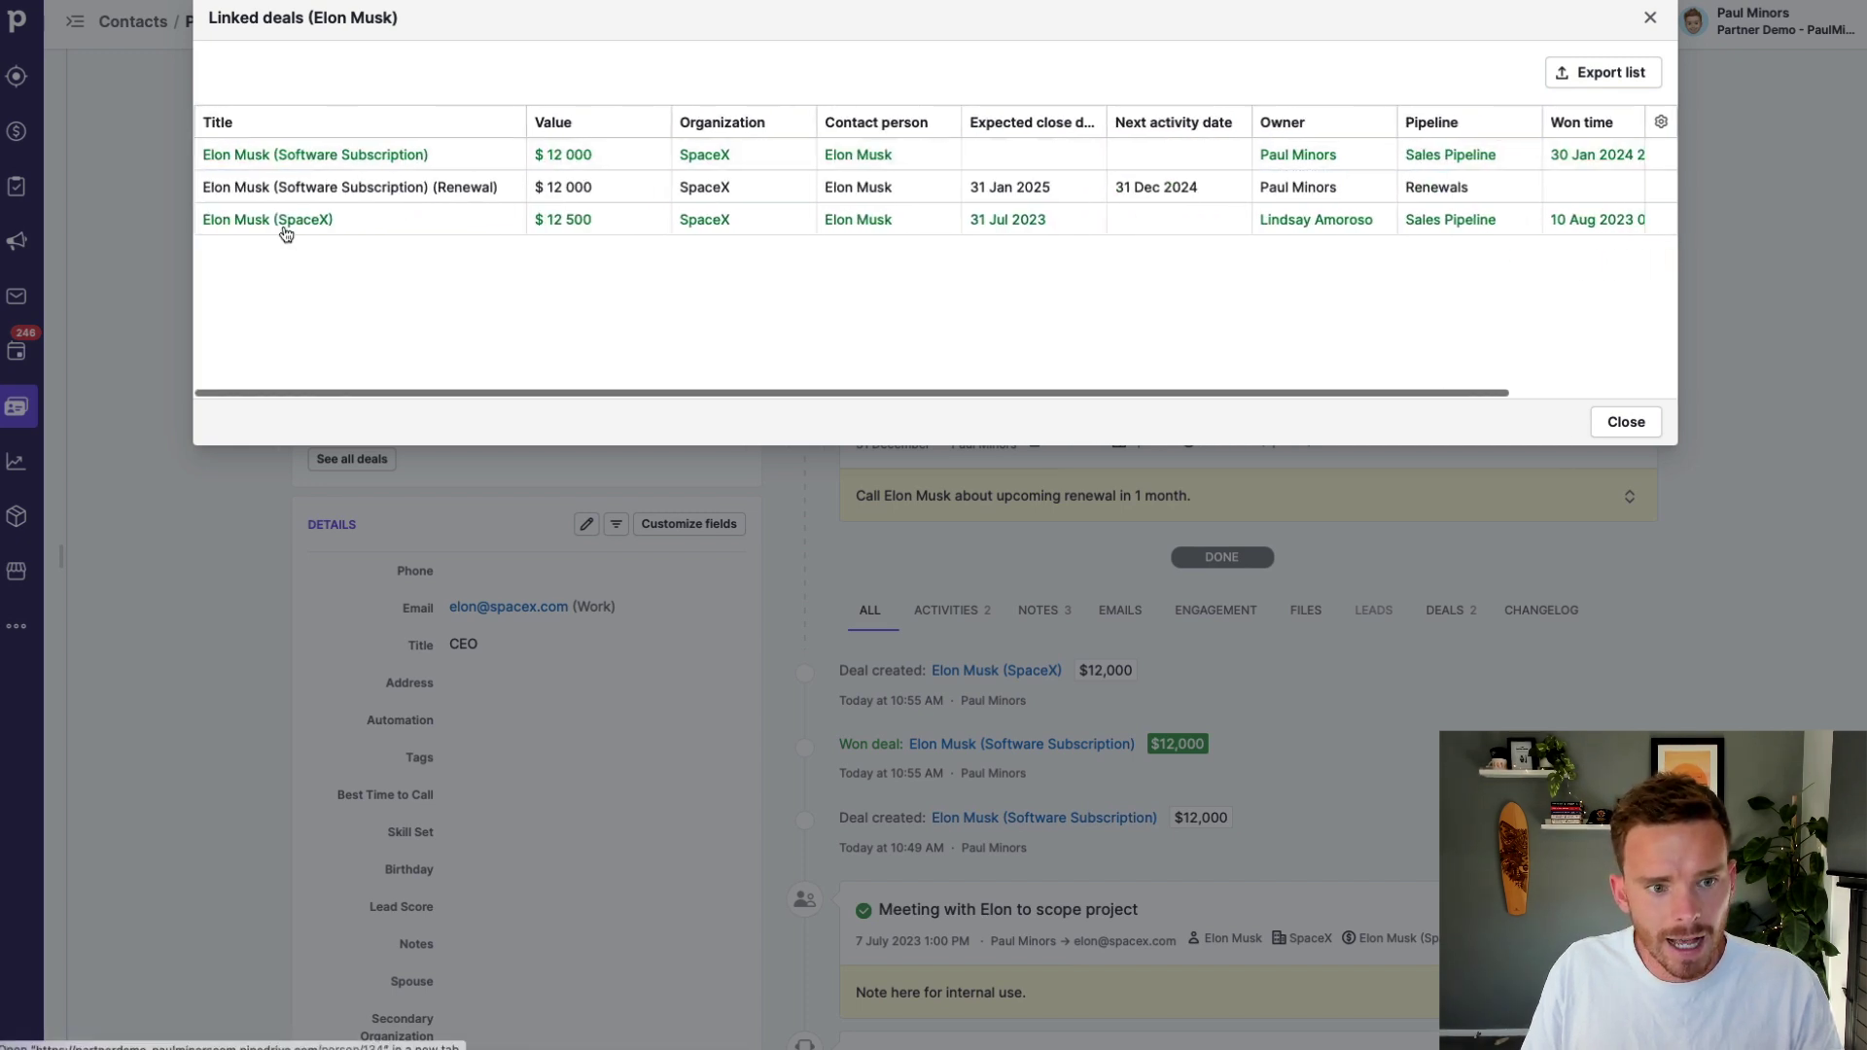
{"action": "left_click", "coordinate": [1619, 423]}
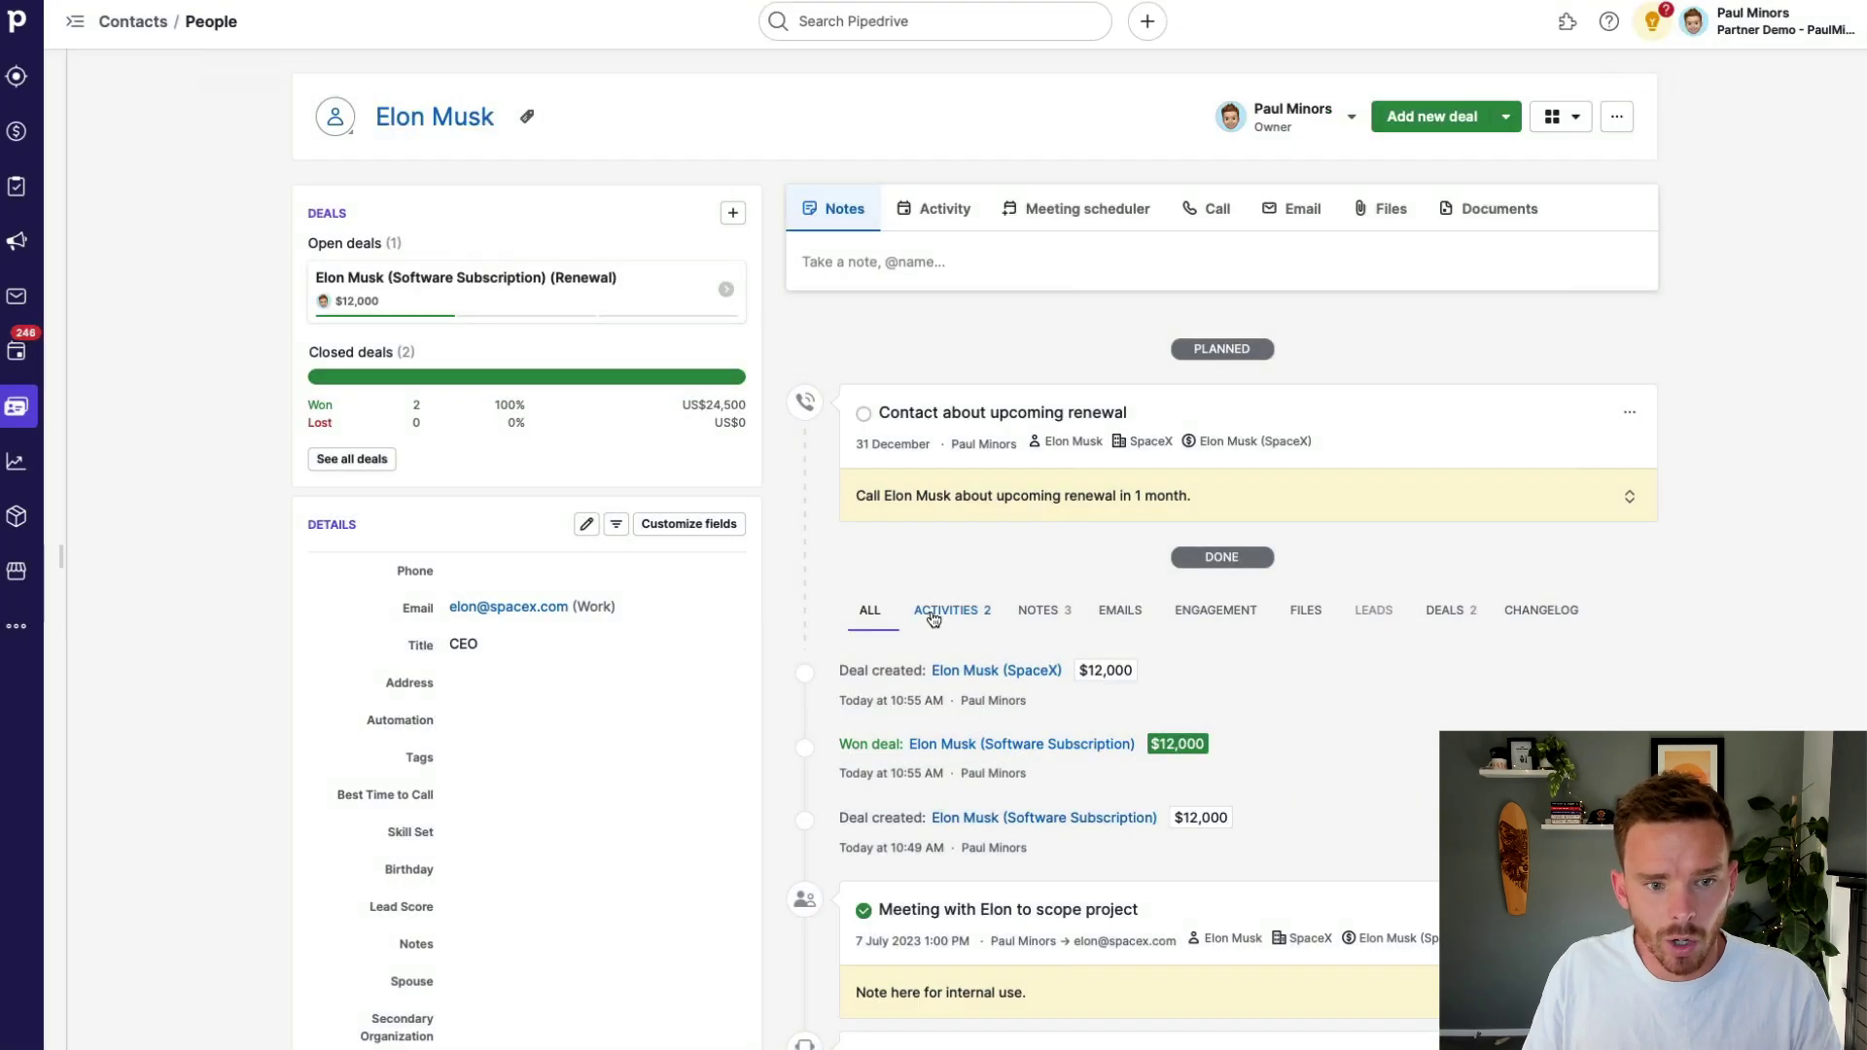
{"action": "left_click", "coordinate": [560, 293]}
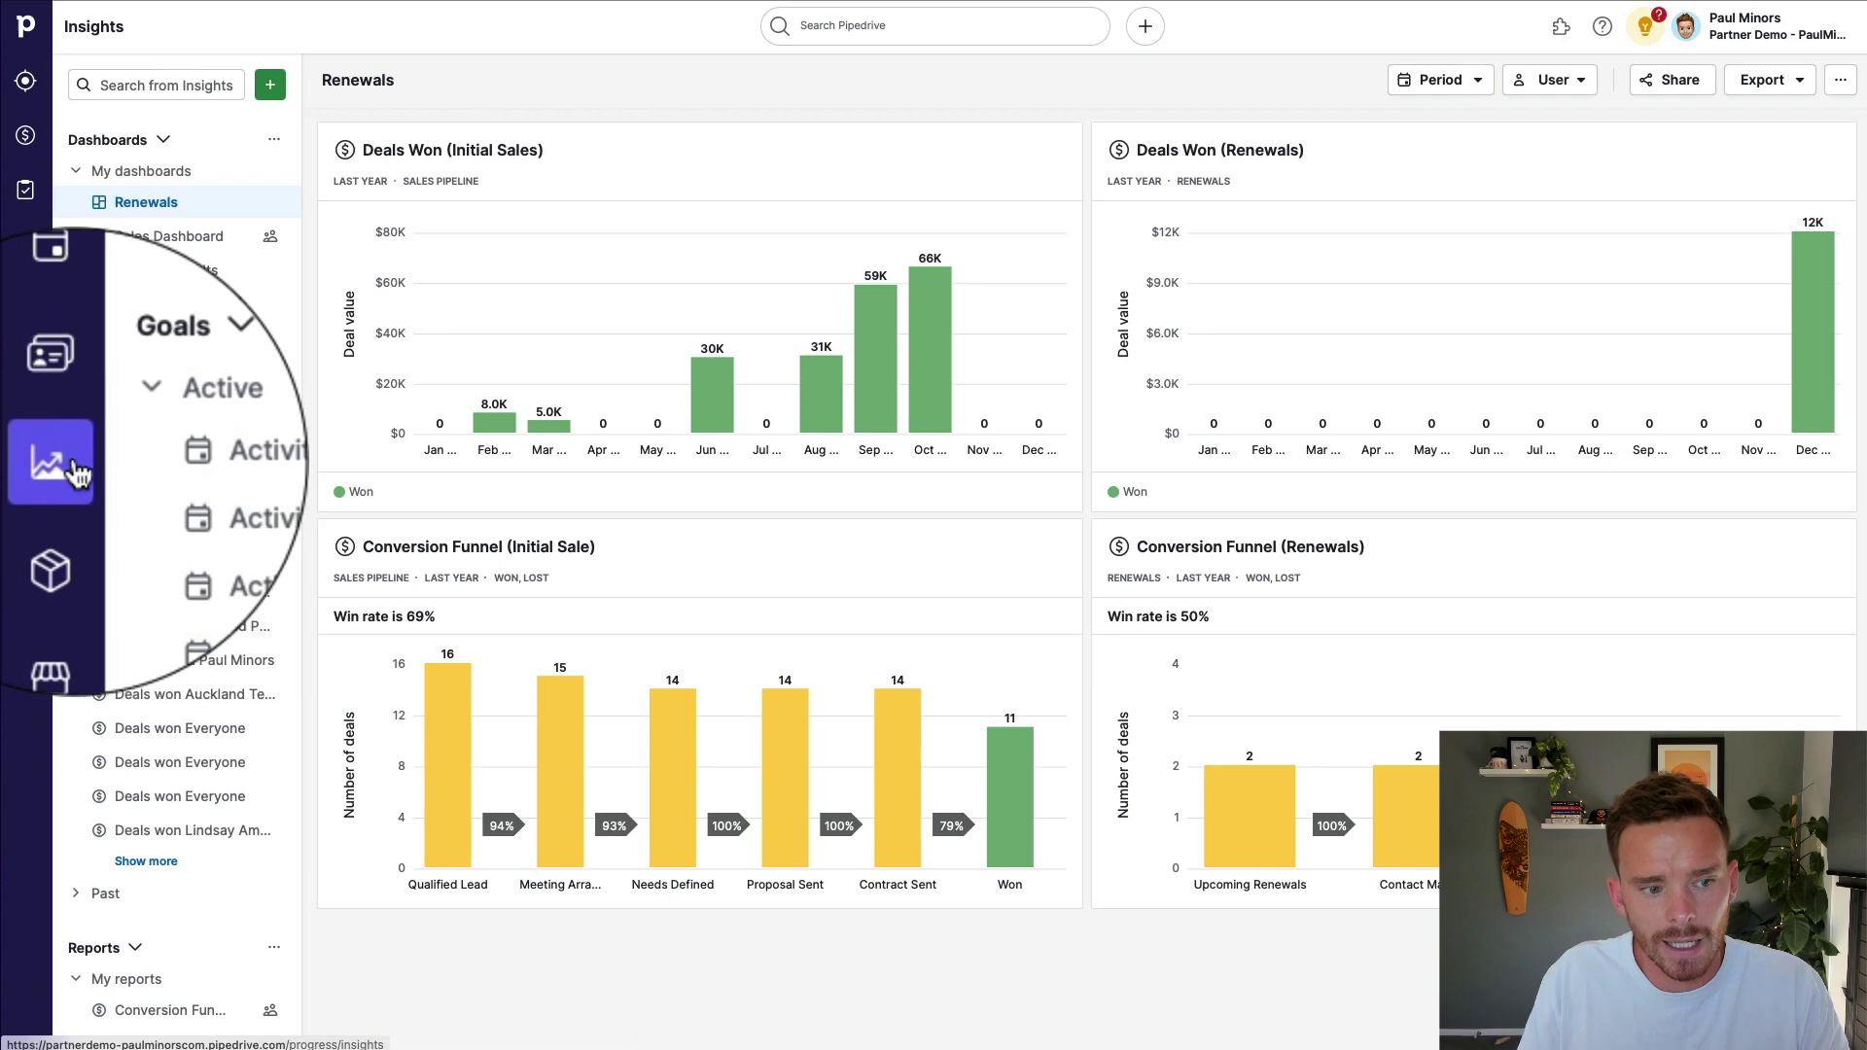
Open the Deals Won (Initial Sales) report and glance at its report types without changing them
{"action": "scroll", "coordinate": [233, 248], "scroll_direction": "down", "scroll_amount": 1}
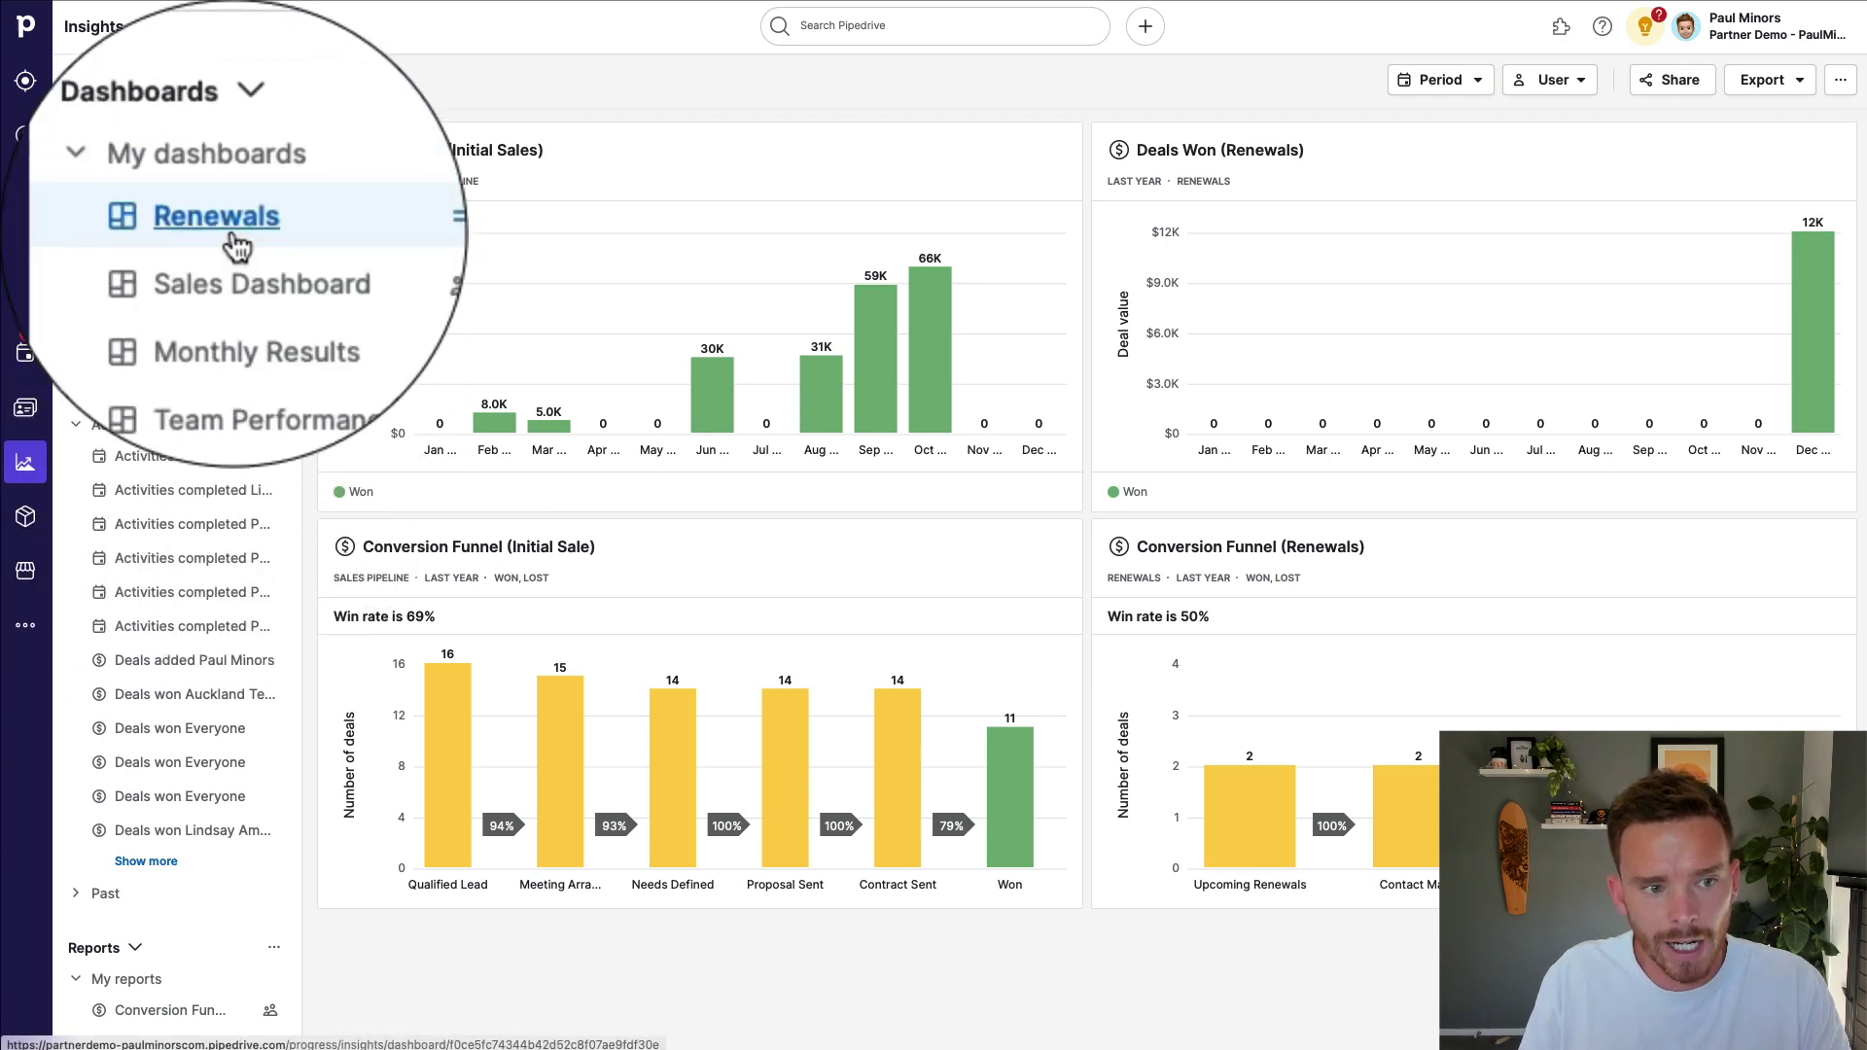
{"action": "scroll", "coordinate": [236, 245], "scroll_direction": "up", "scroll_amount": 1}
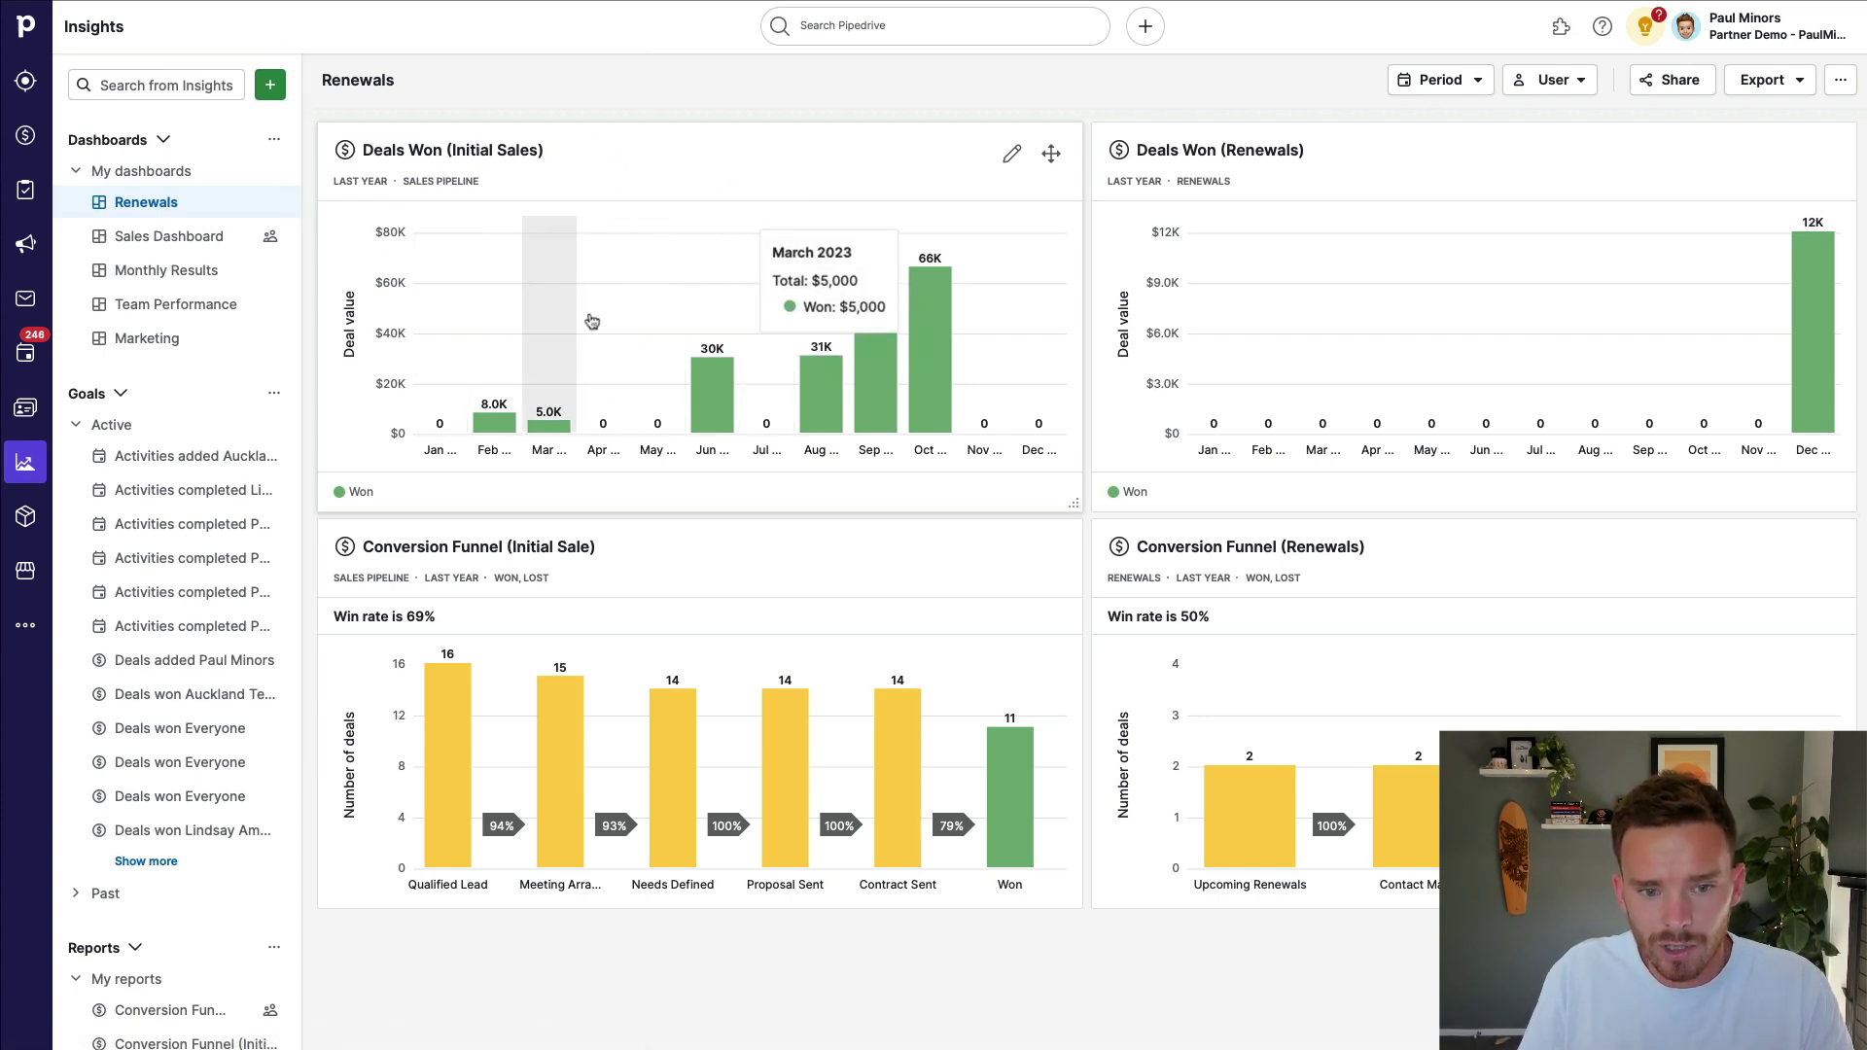
{"action": "left_click", "coordinate": [550, 156]}
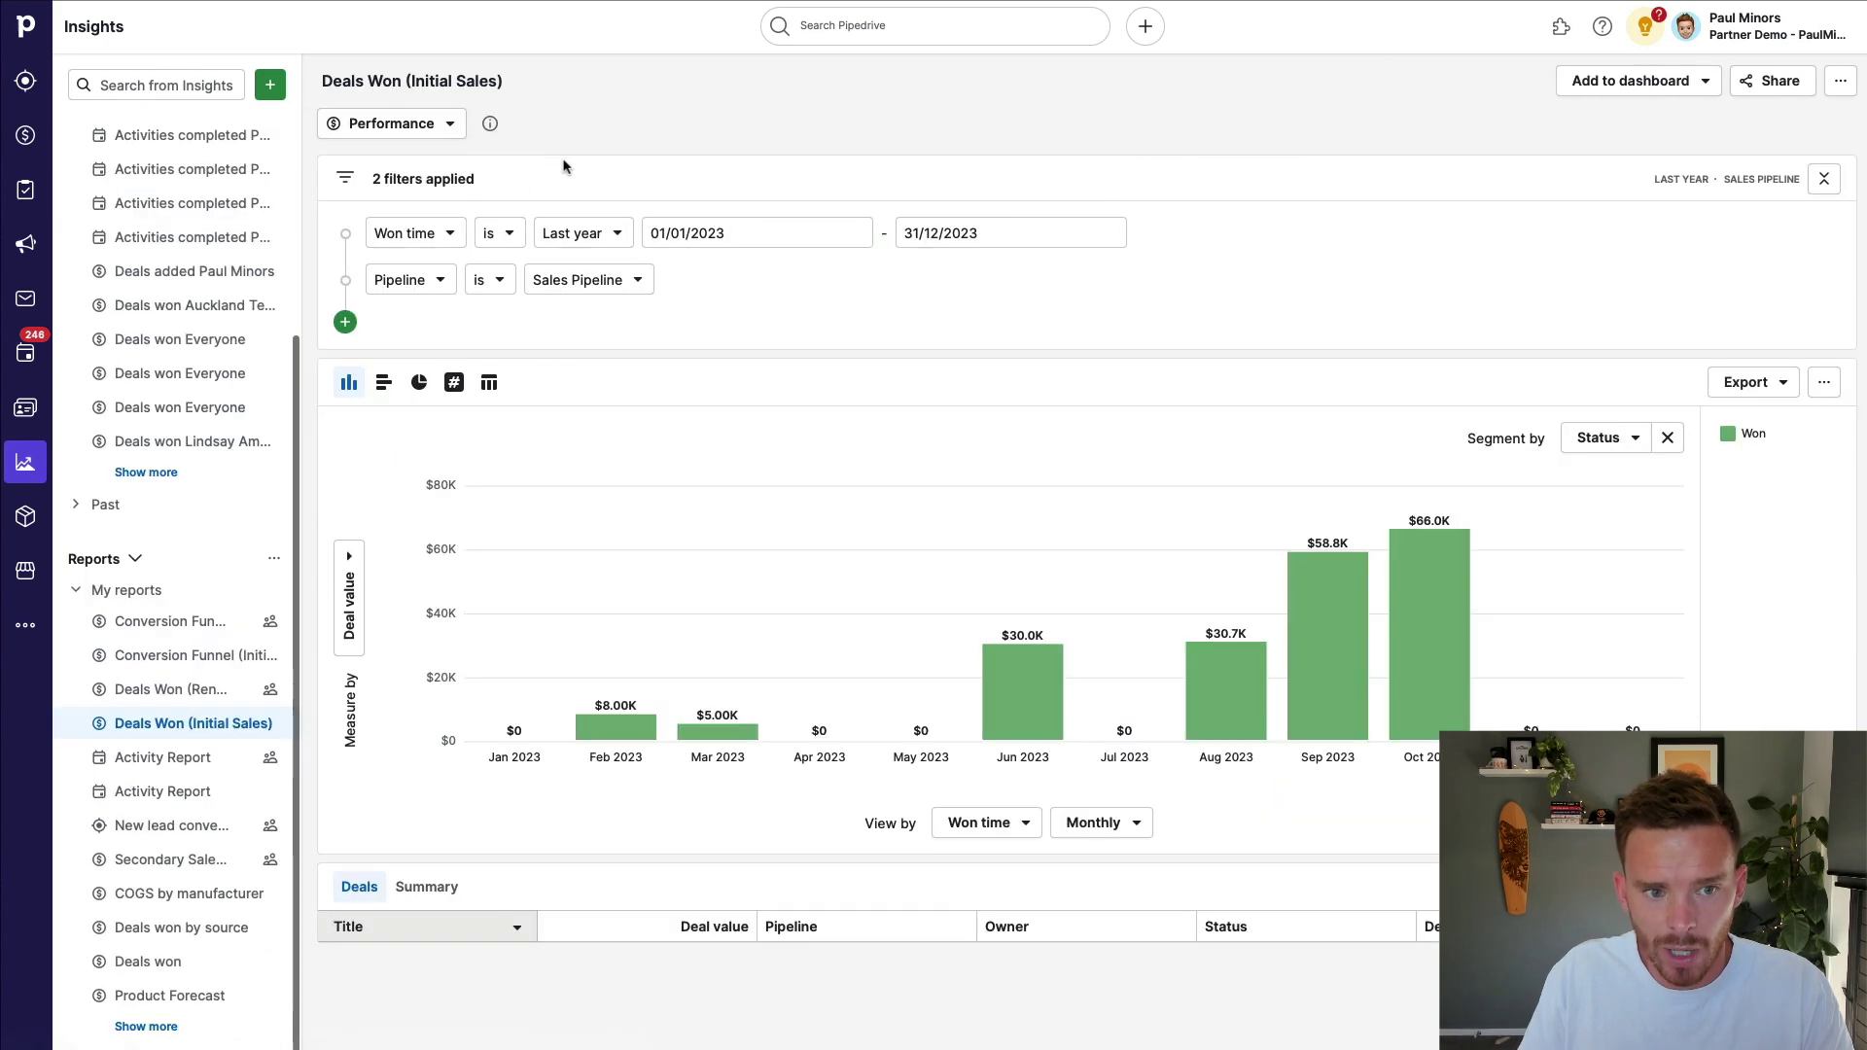
{"action": "left_click", "coordinate": [434, 131]}
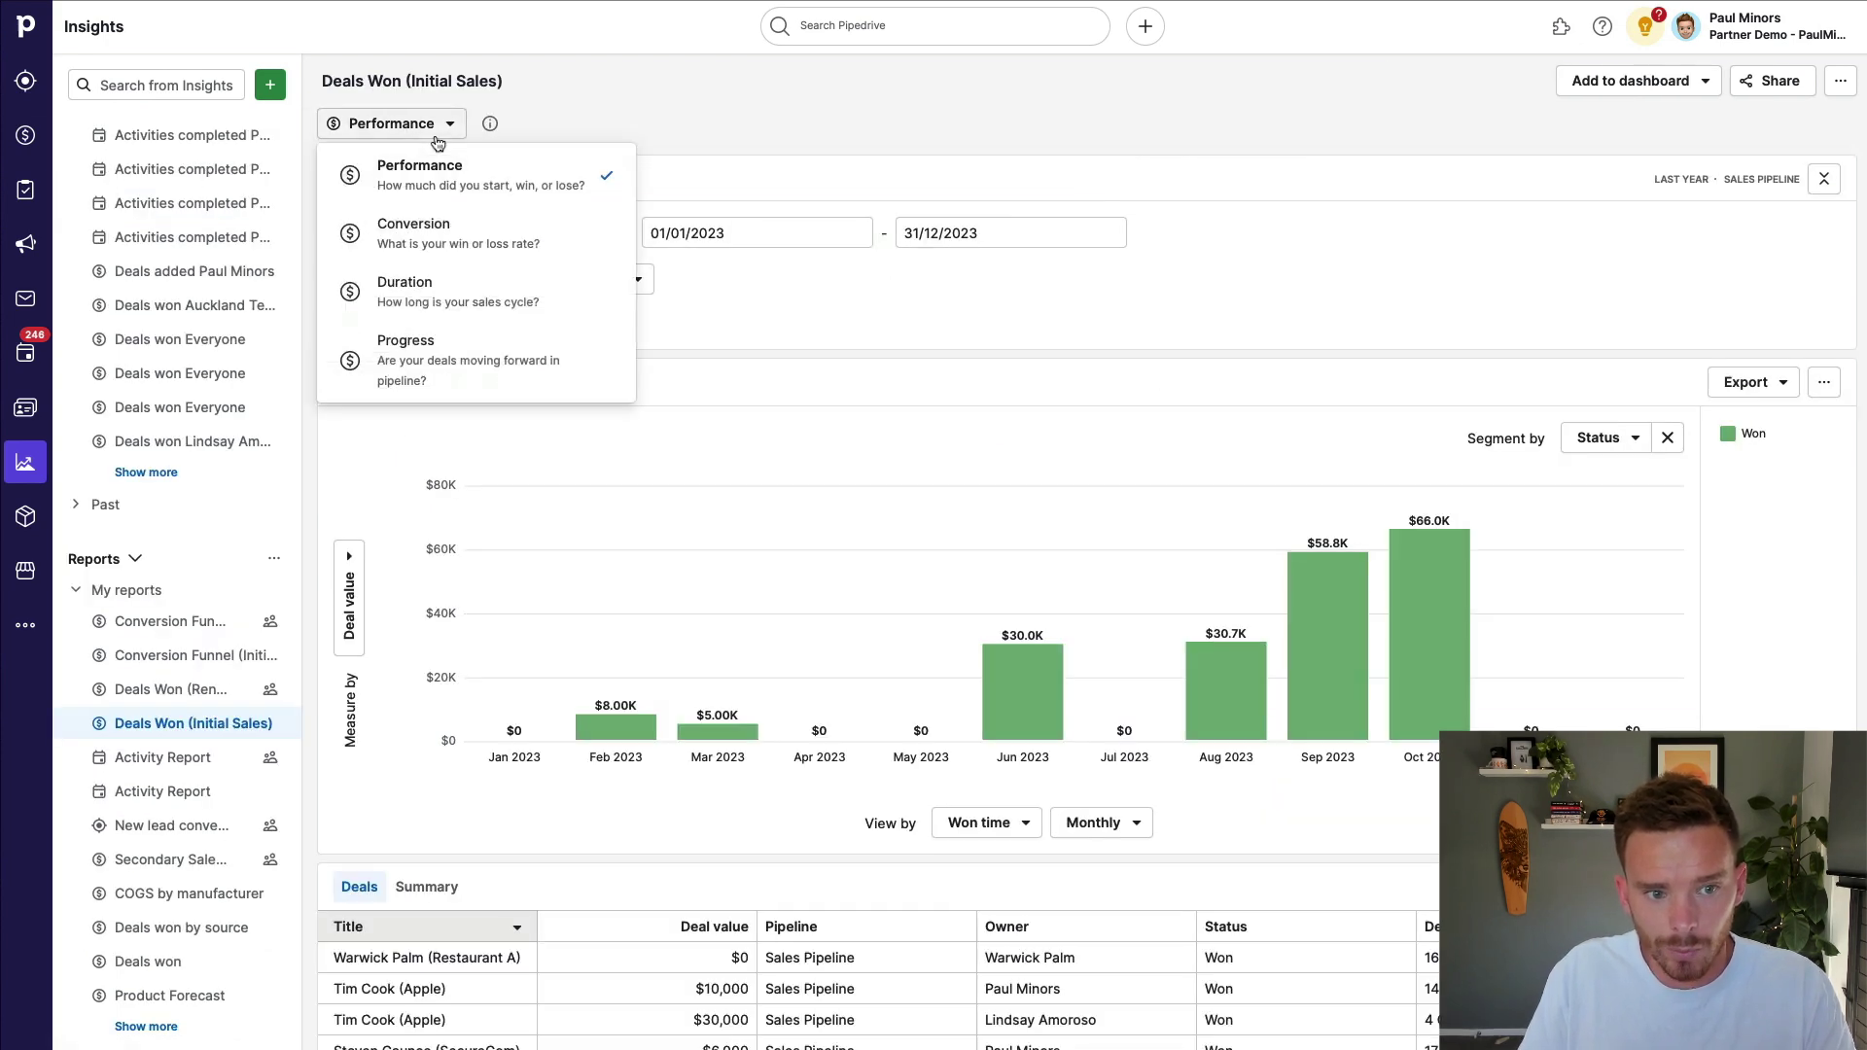
{"action": "left_click", "coordinate": [434, 130]}
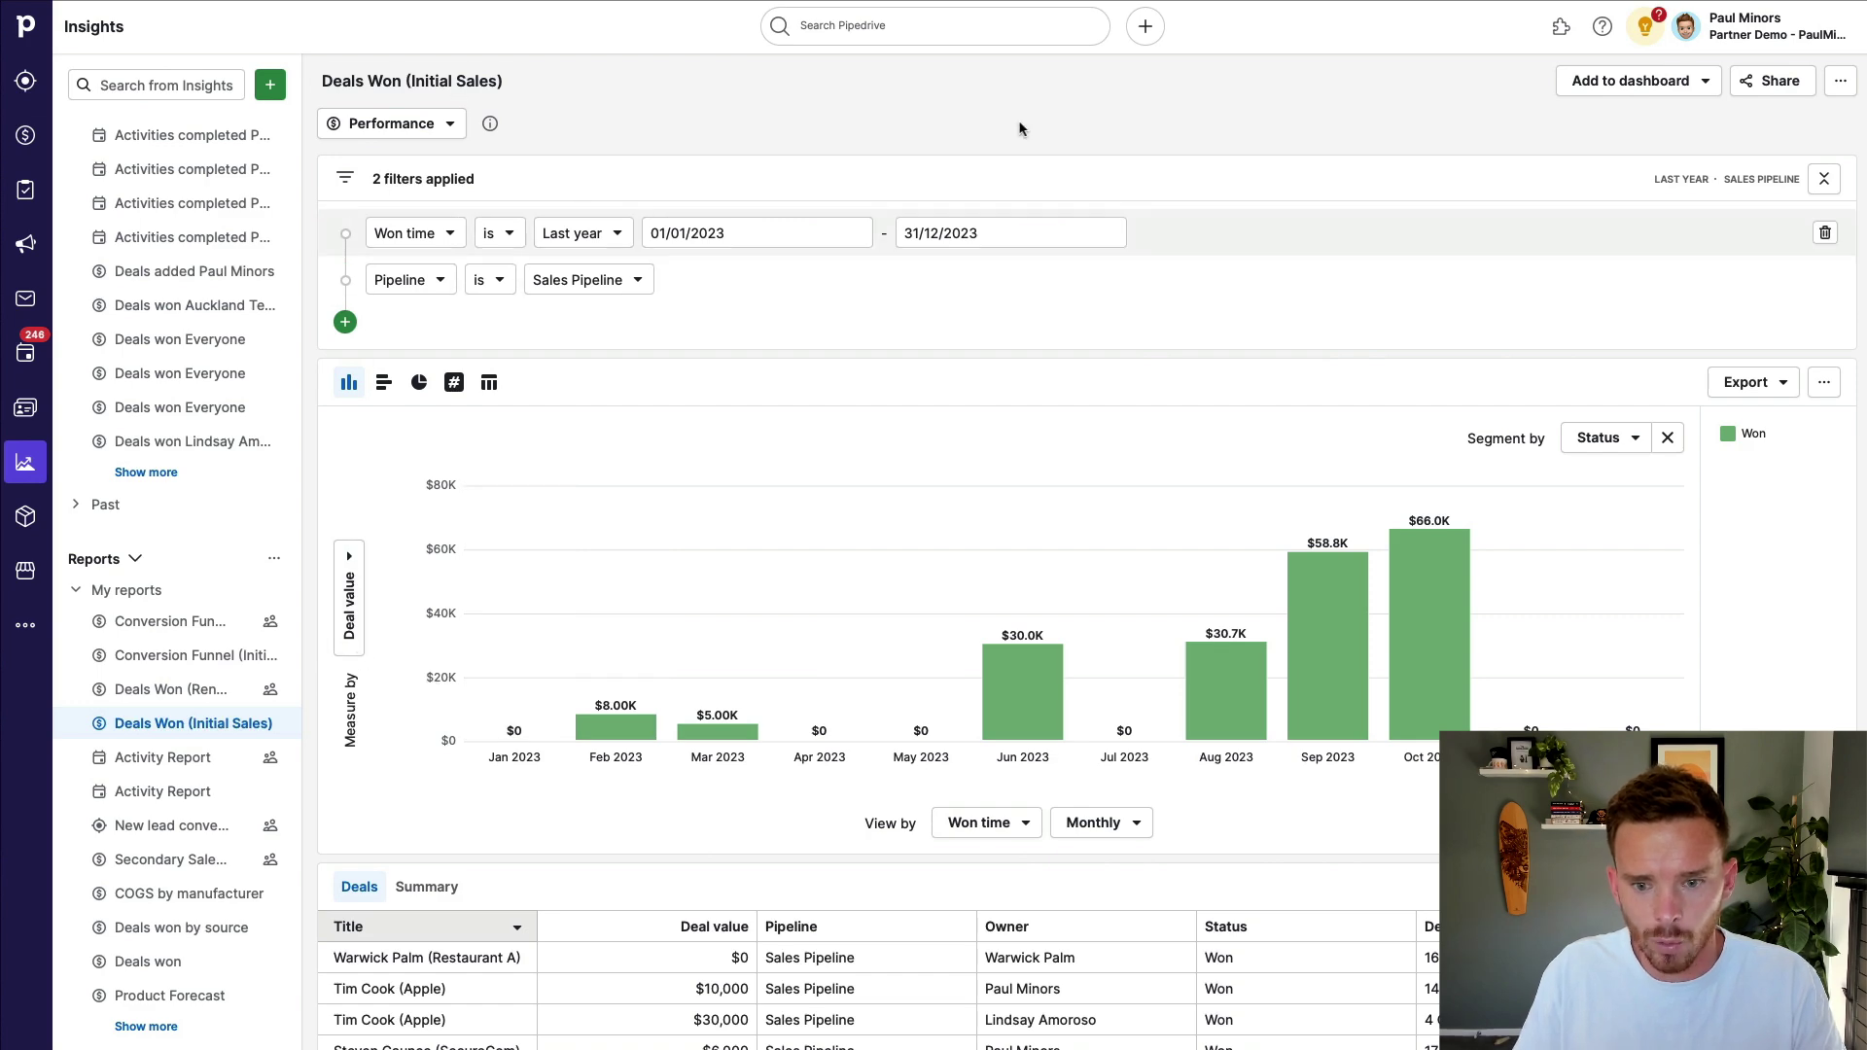
{"action": "scroll", "coordinate": [166, 292], "scroll_direction": "up", "scroll_amount": 4}
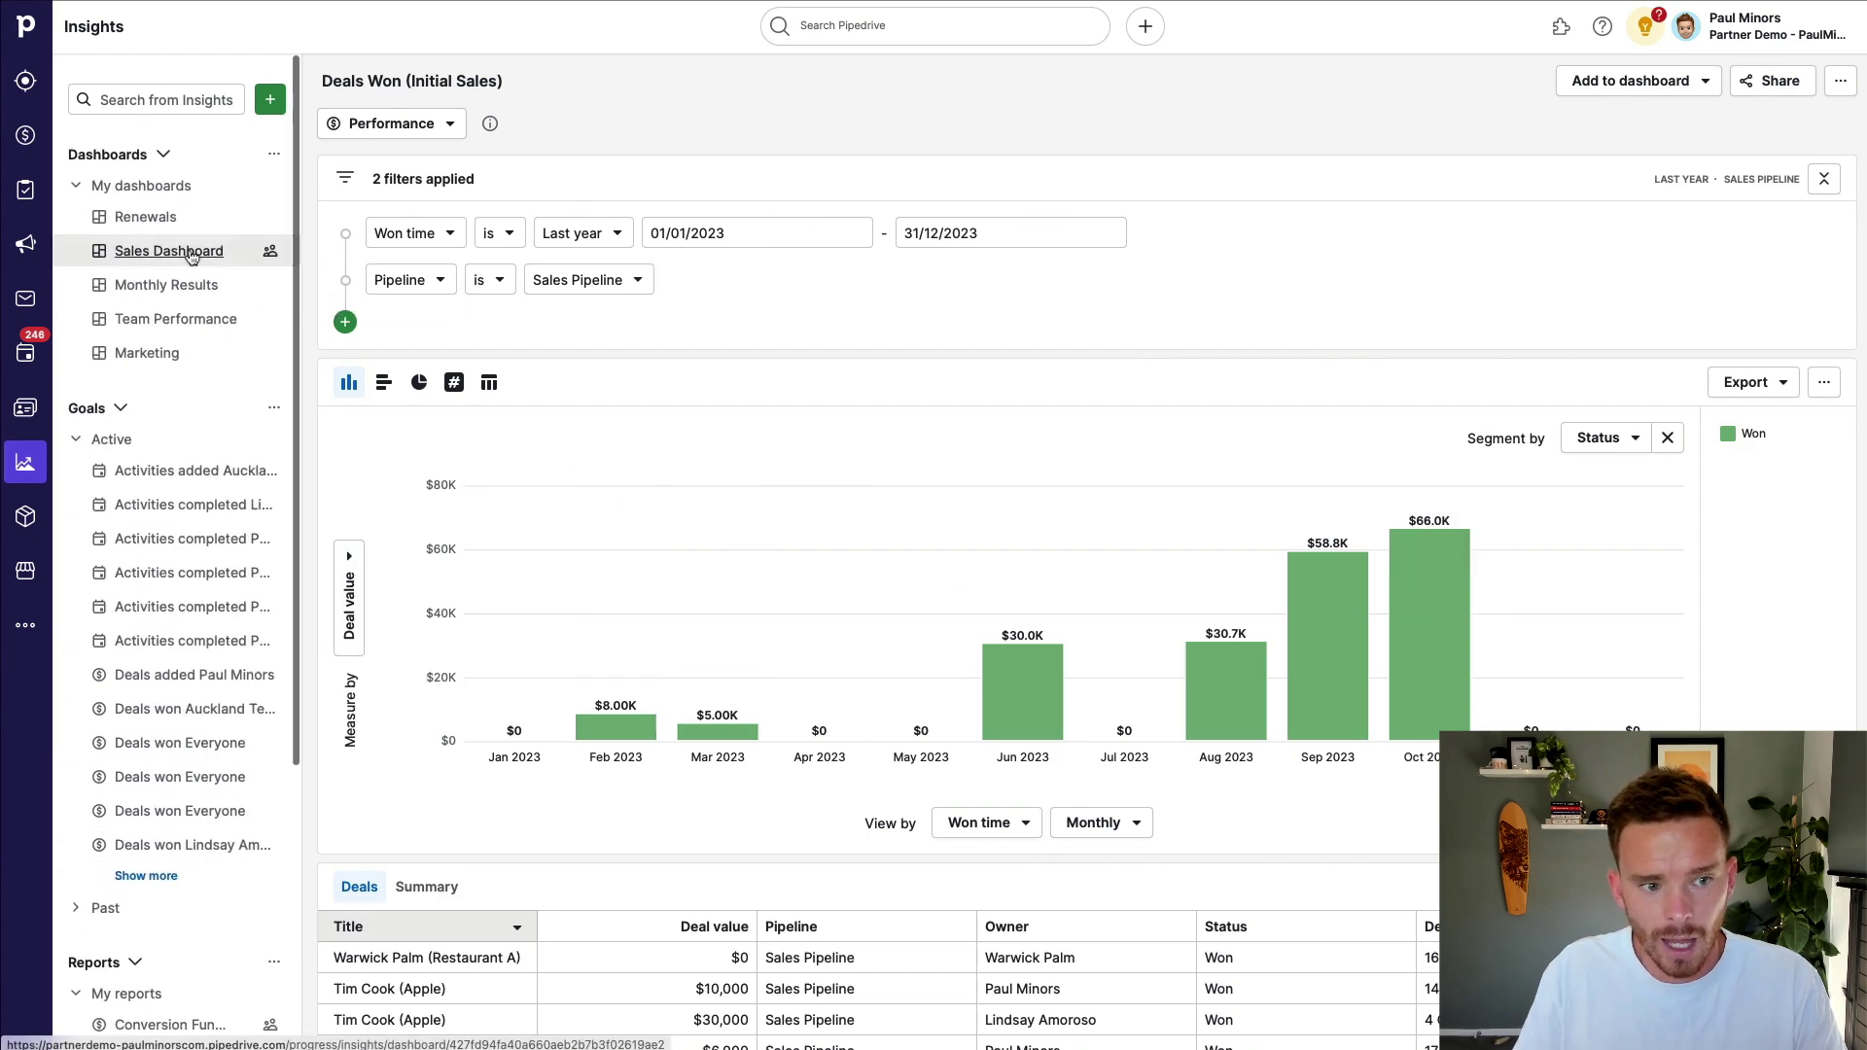
Verify the Deals Won (Renewals) report's Pipeline filter is Renewals, then return to the dashboard
{"action": "left_click", "coordinate": [161, 213]}
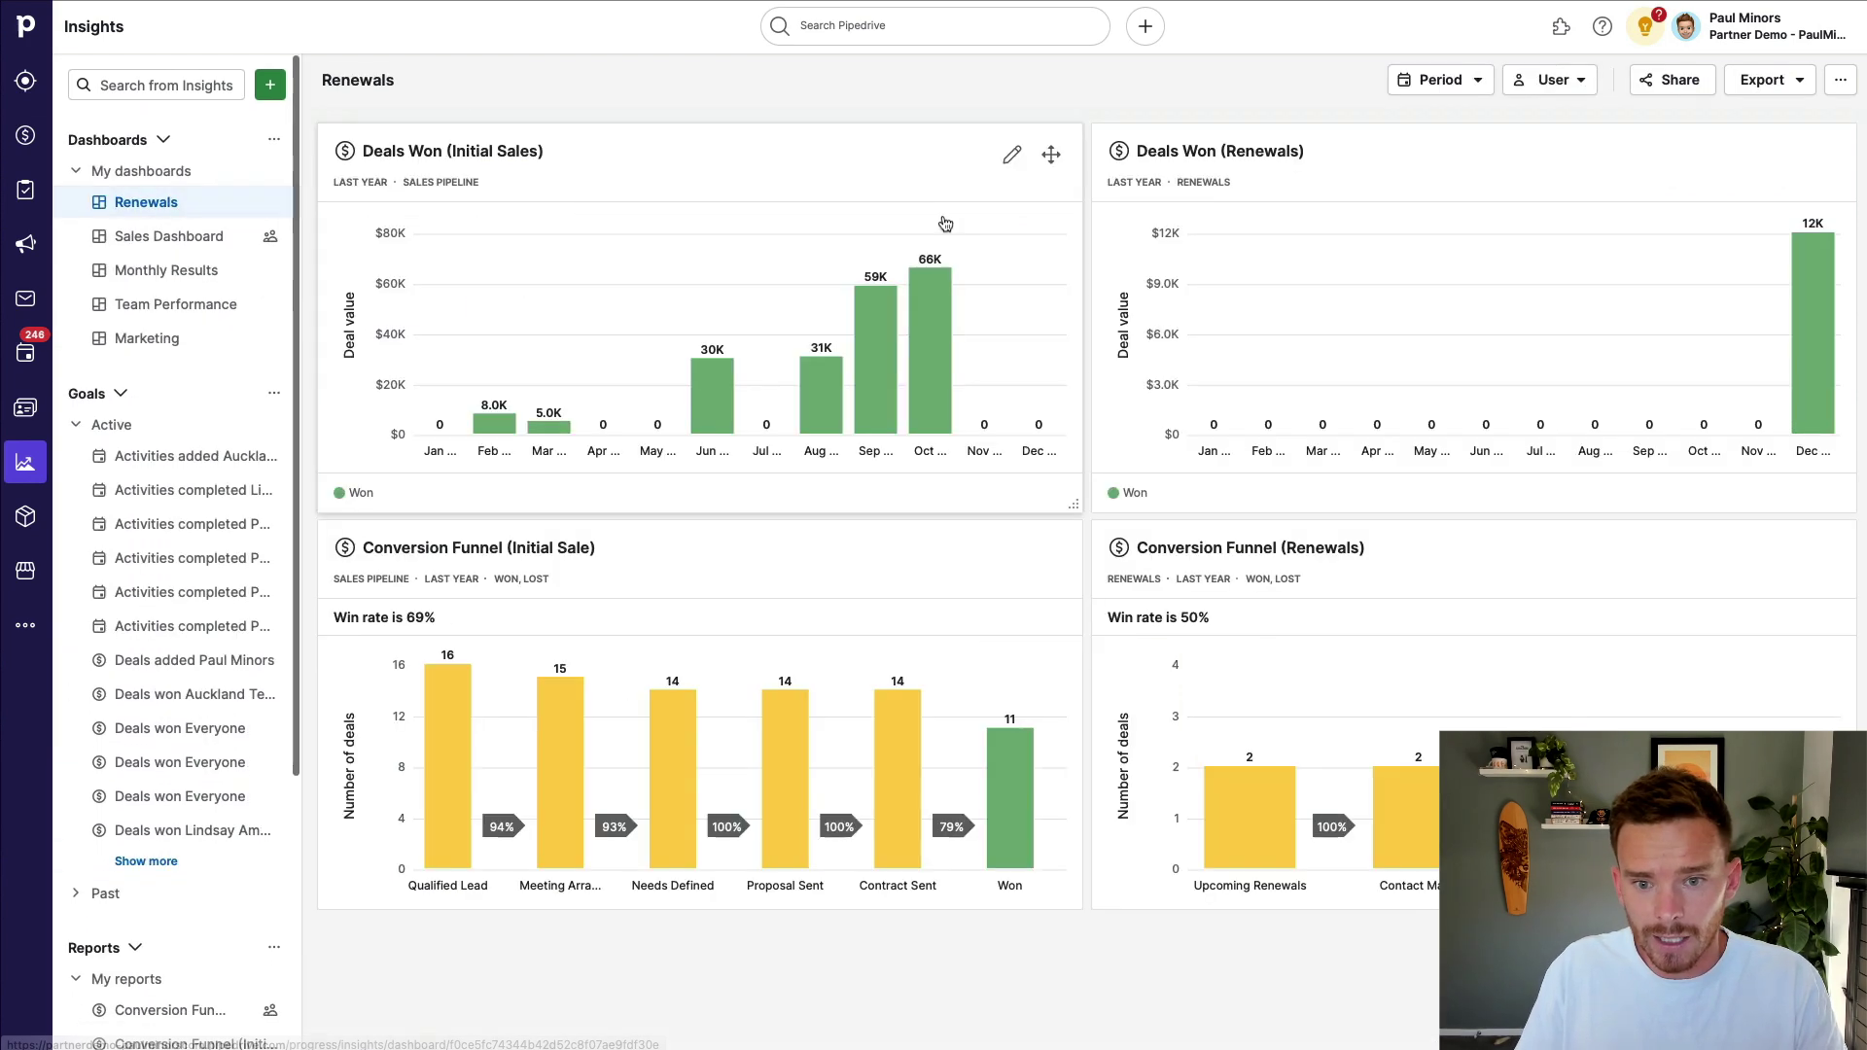
{"action": "left_click", "coordinate": [1337, 457]}
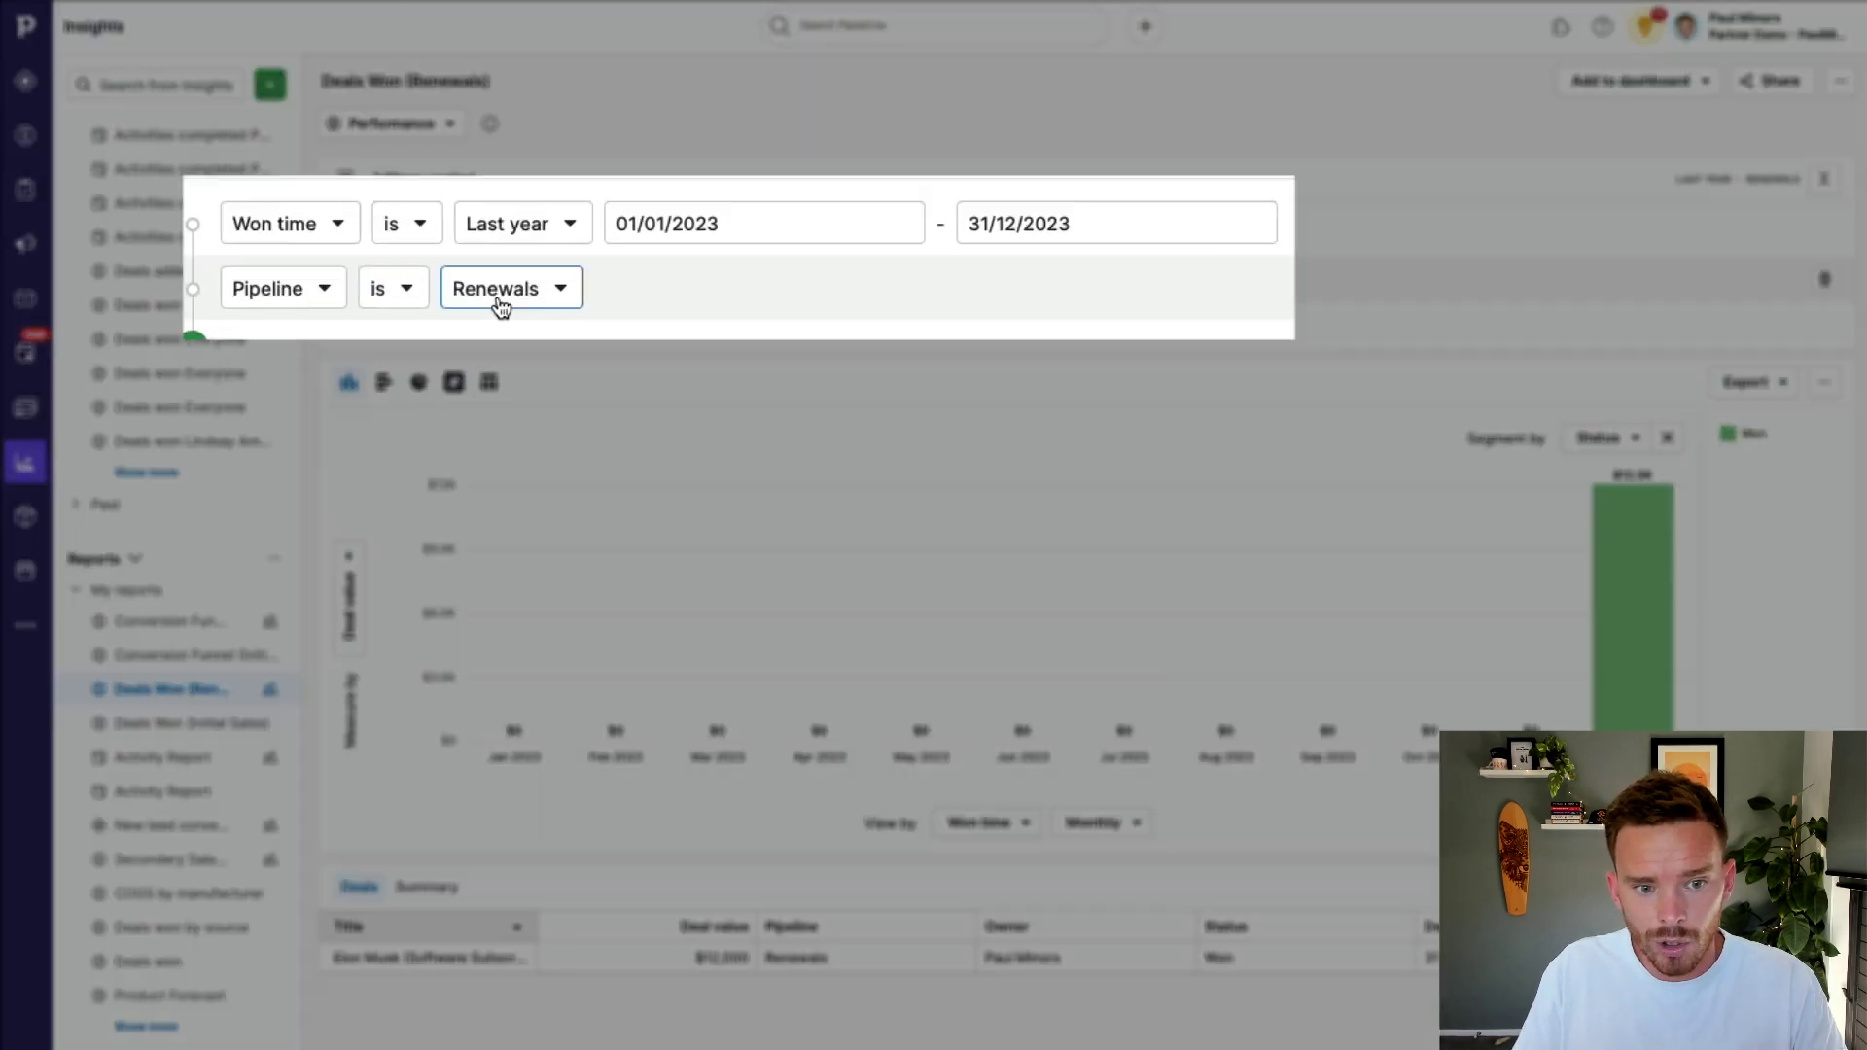
{"action": "left_click", "coordinate": [500, 306]}
{"action": "left_click", "coordinate": [967, 350]}
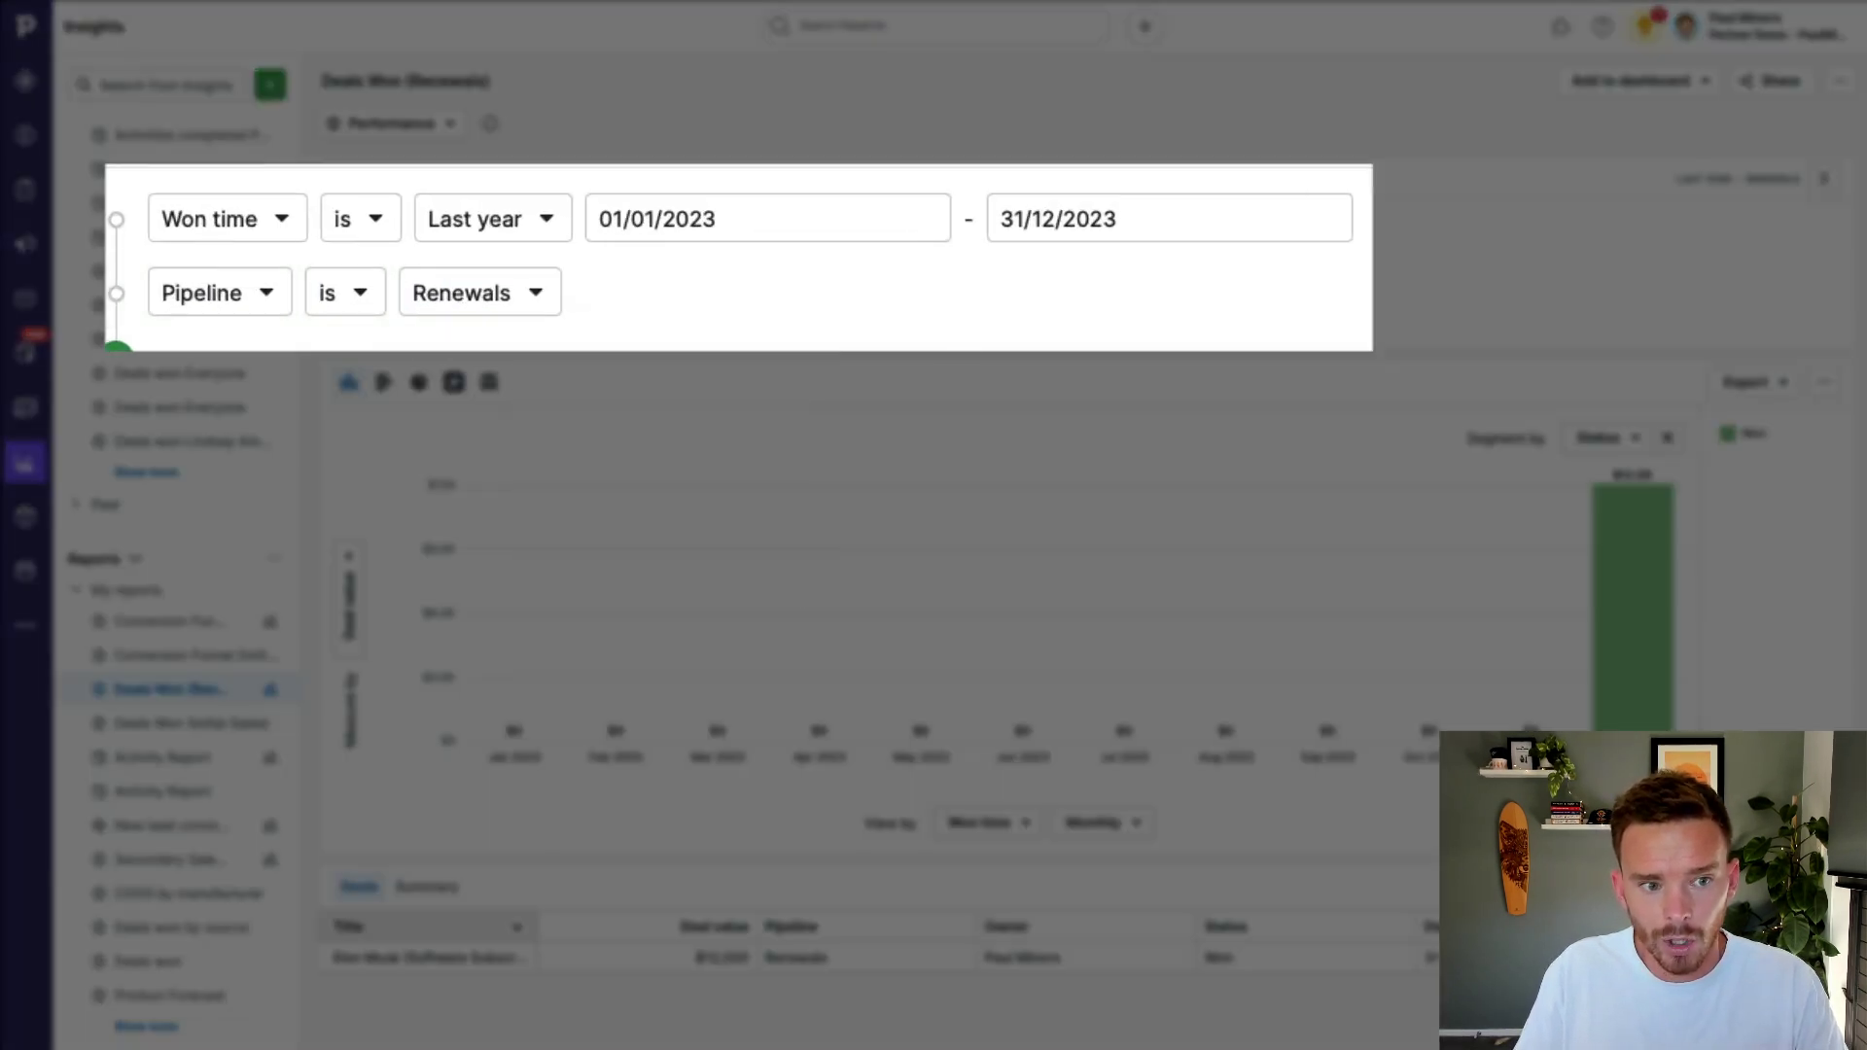
{"action": "scroll", "coordinate": [175, 583], "scroll_direction": "up", "scroll_amount": 10}
{"action": "left_click", "coordinate": [146, 201]}
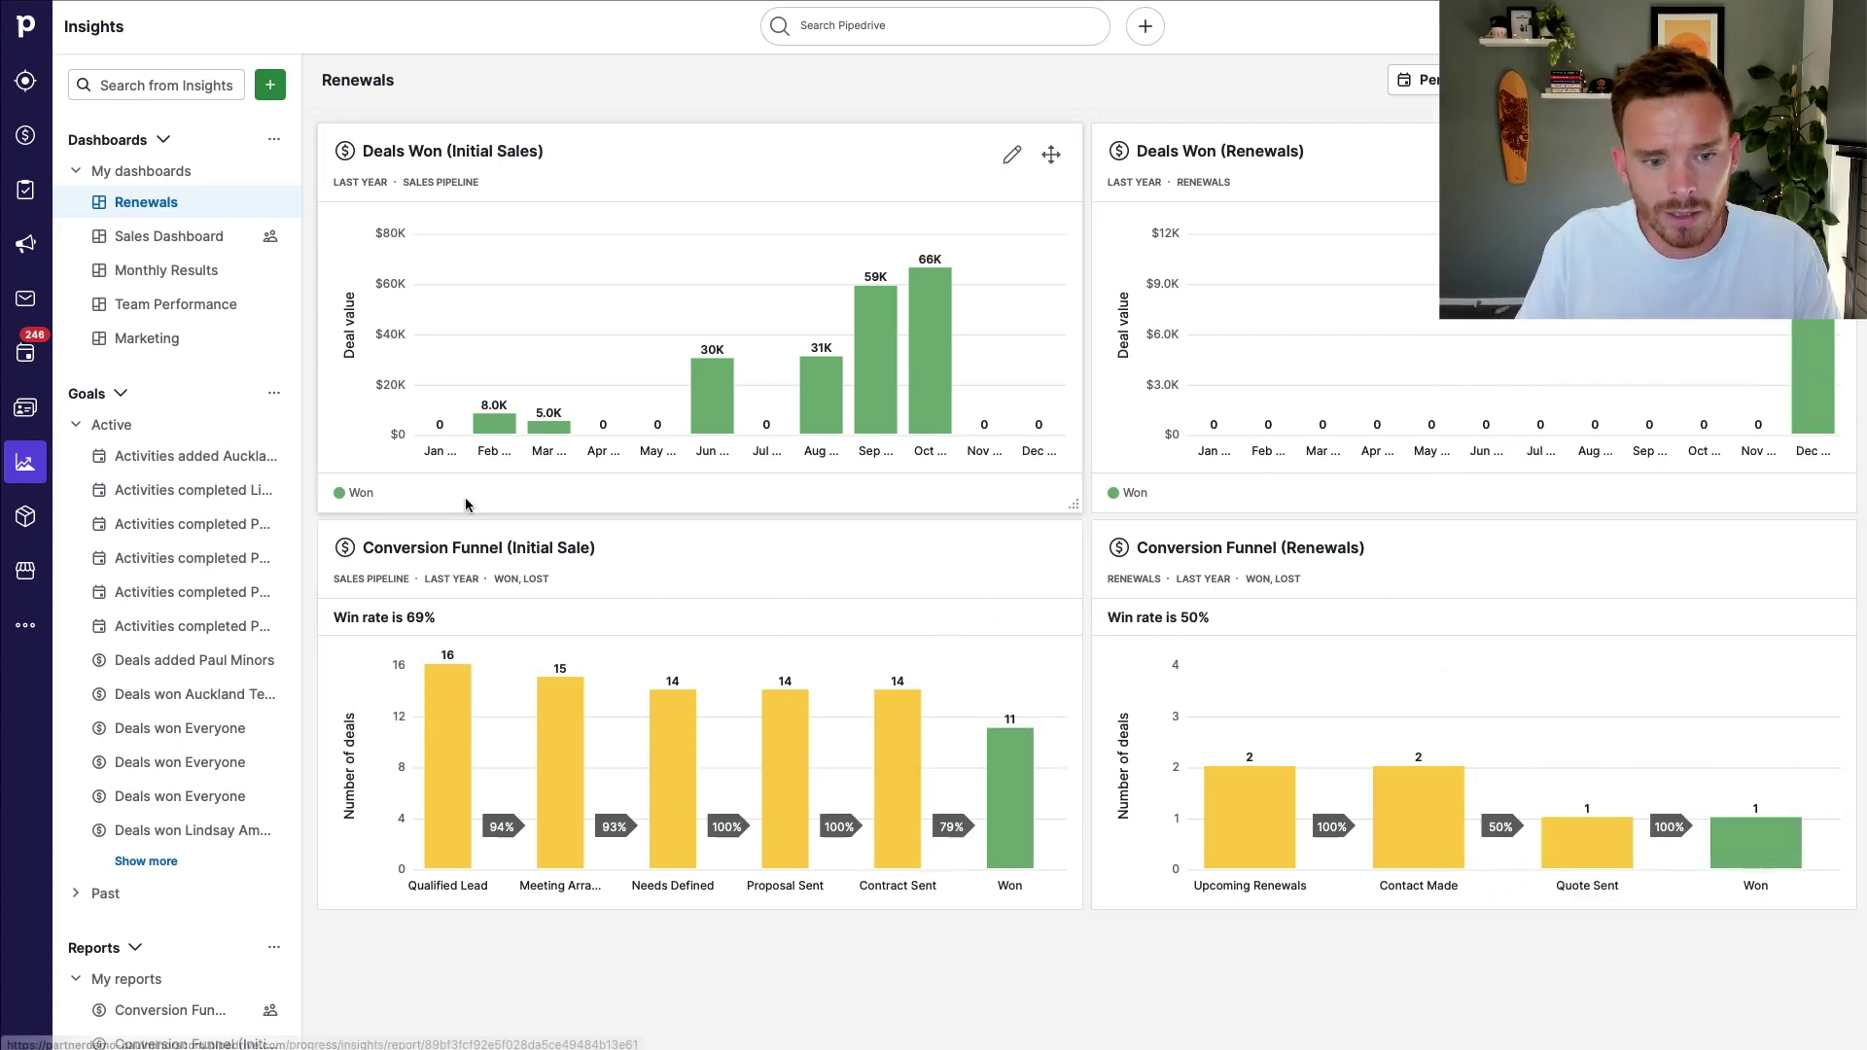
{"action": "left_click", "coordinate": [588, 527]}
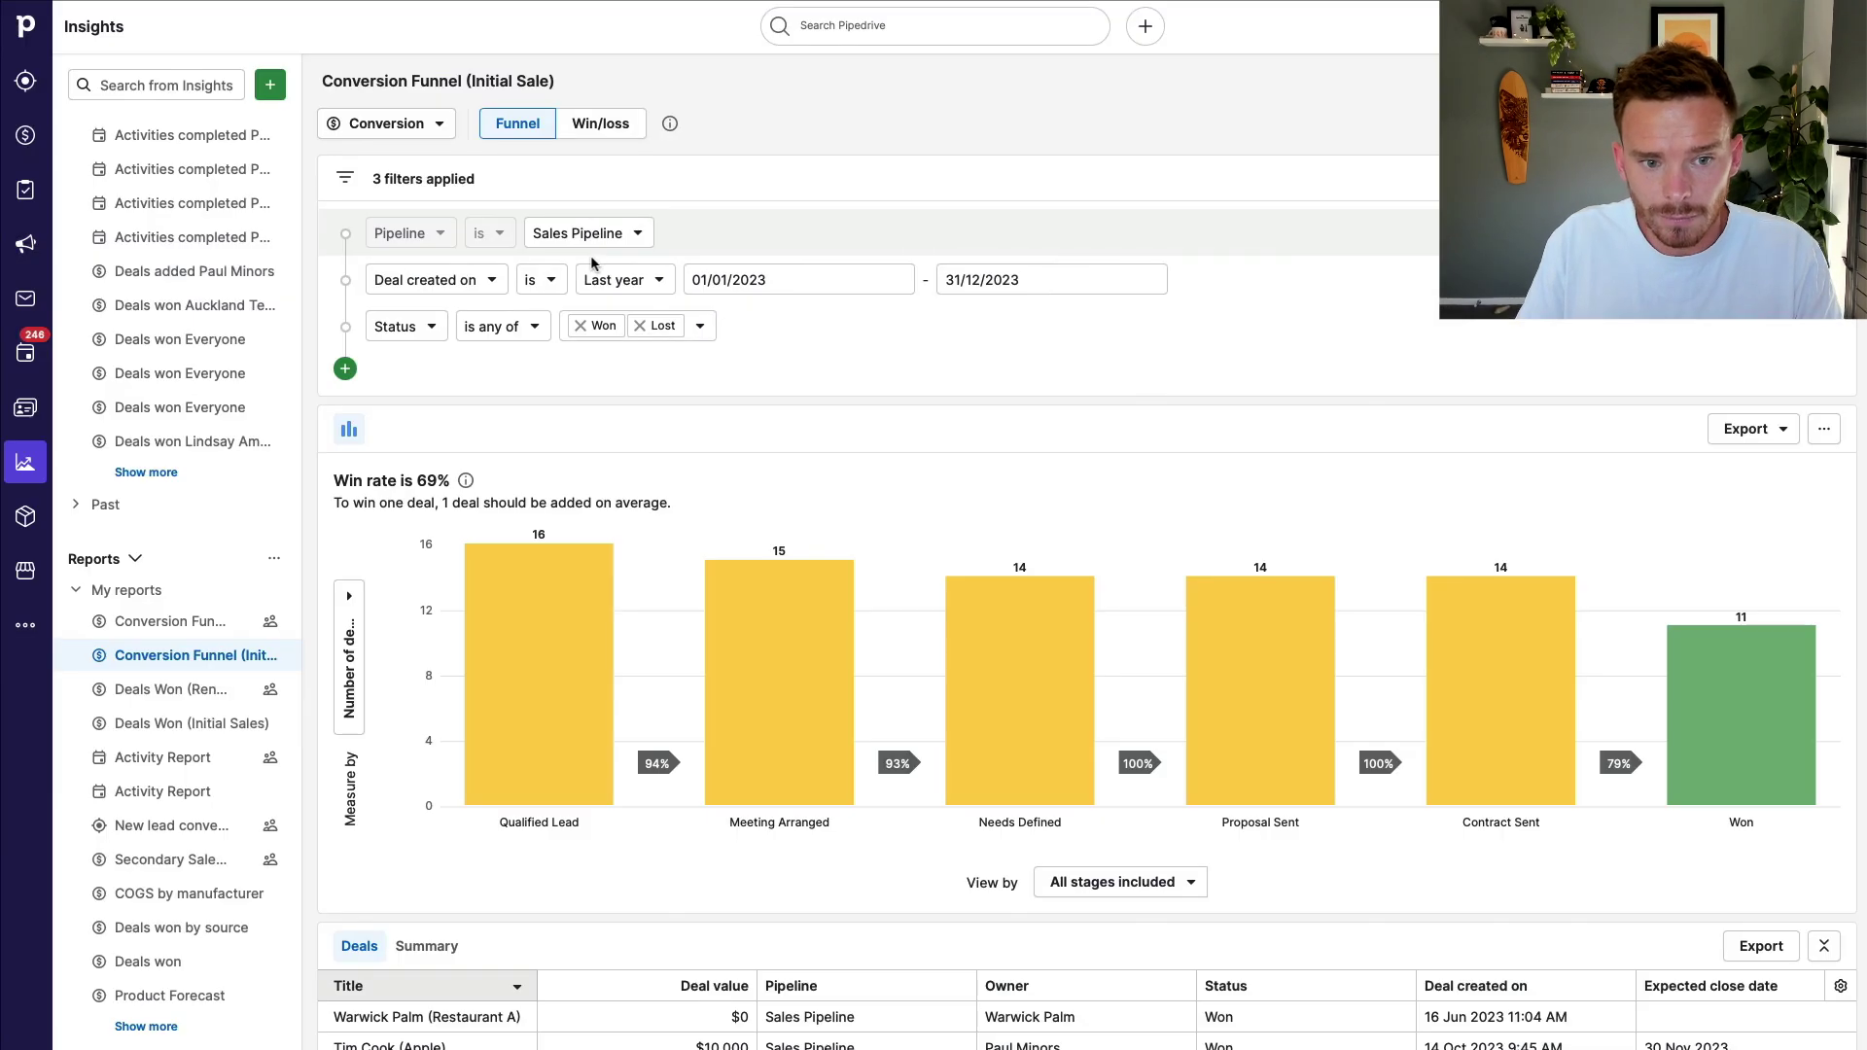
{"action": "mouse_move", "coordinate": [591, 625]}
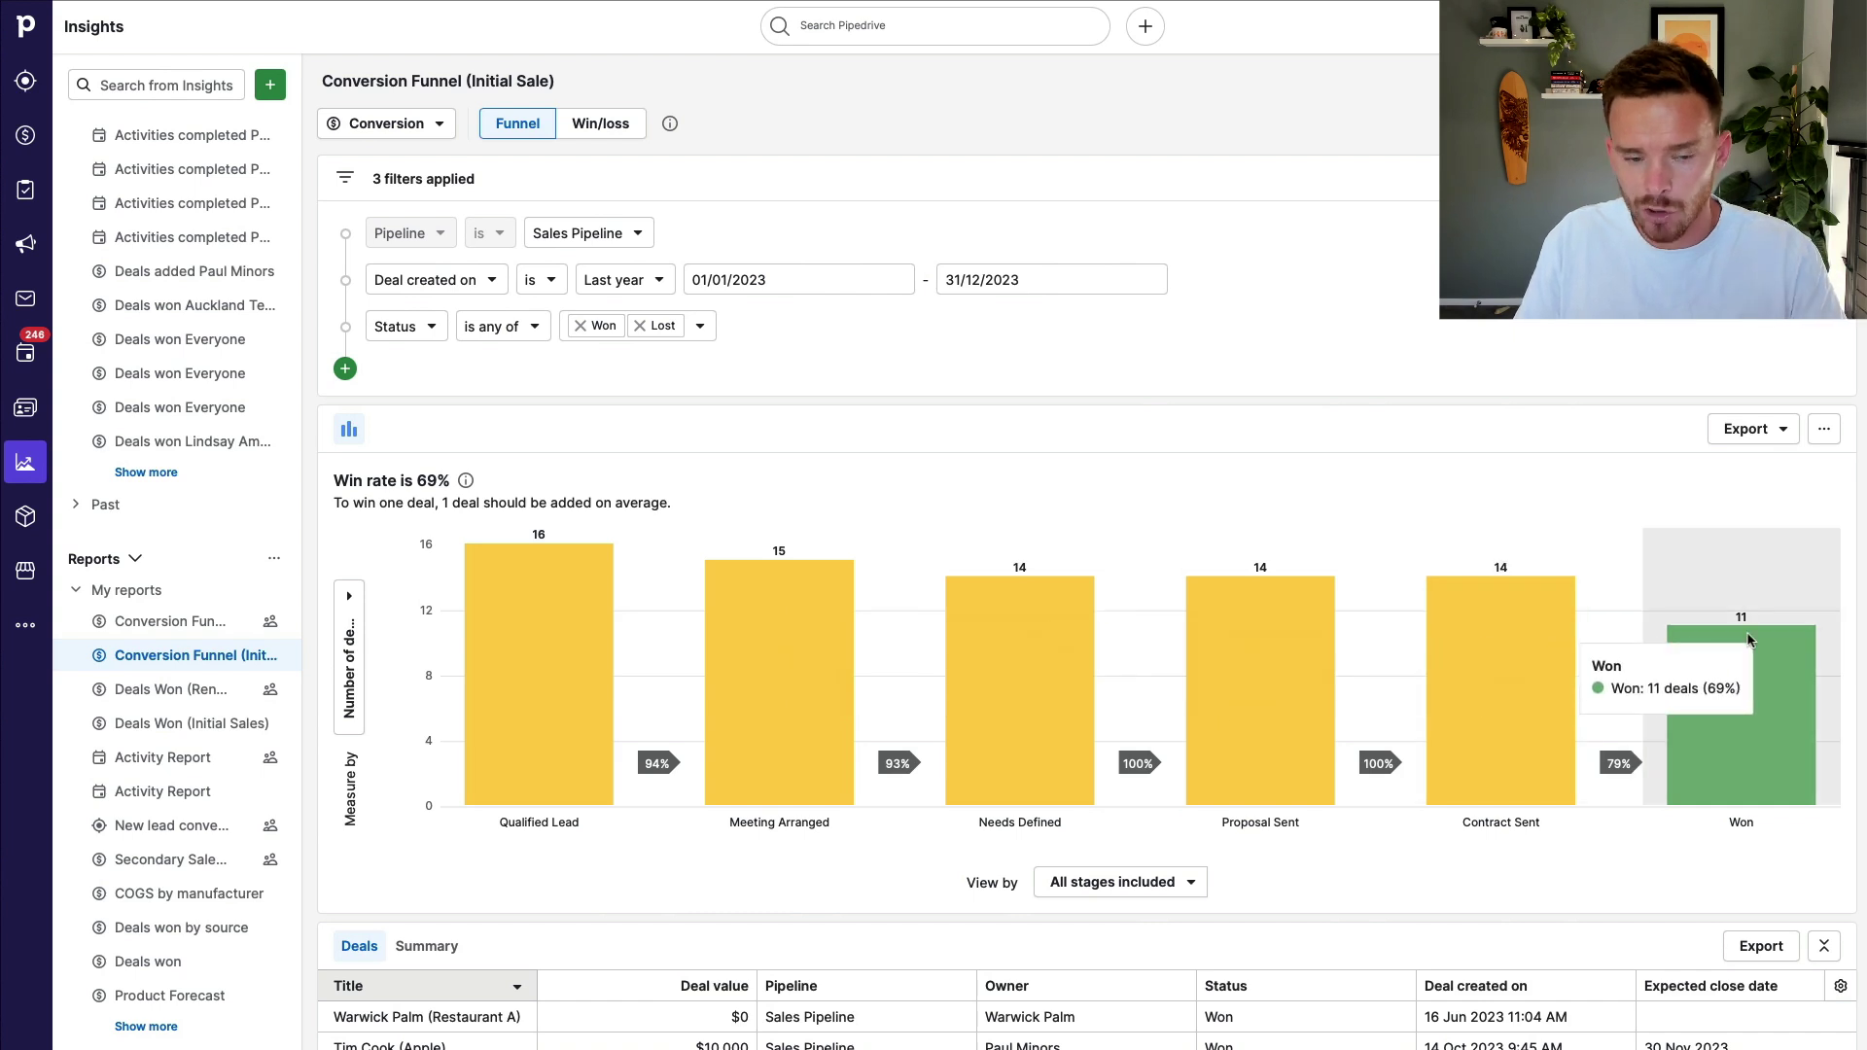
{"action": "scroll", "coordinate": [259, 398], "scroll_direction": "up", "scroll_amount": 3}
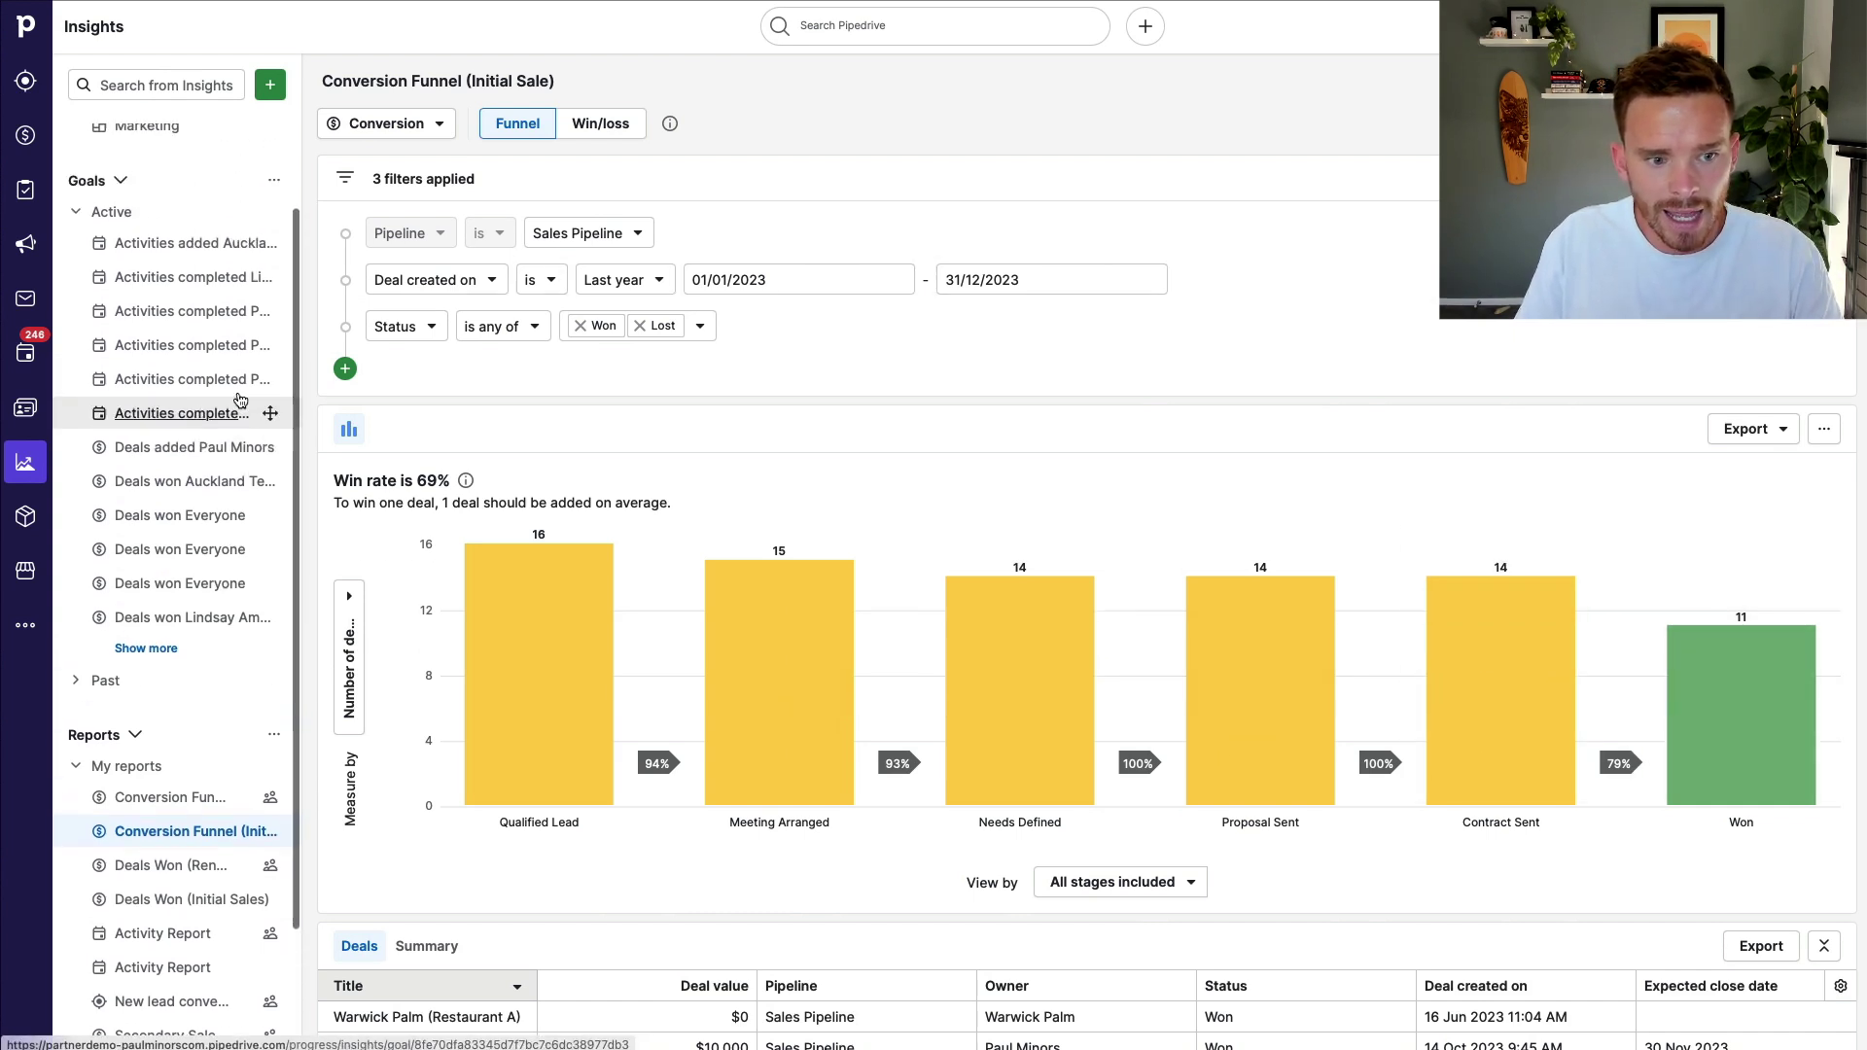
{"action": "scroll", "coordinate": [199, 299], "scroll_direction": "up", "scroll_amount": 2}
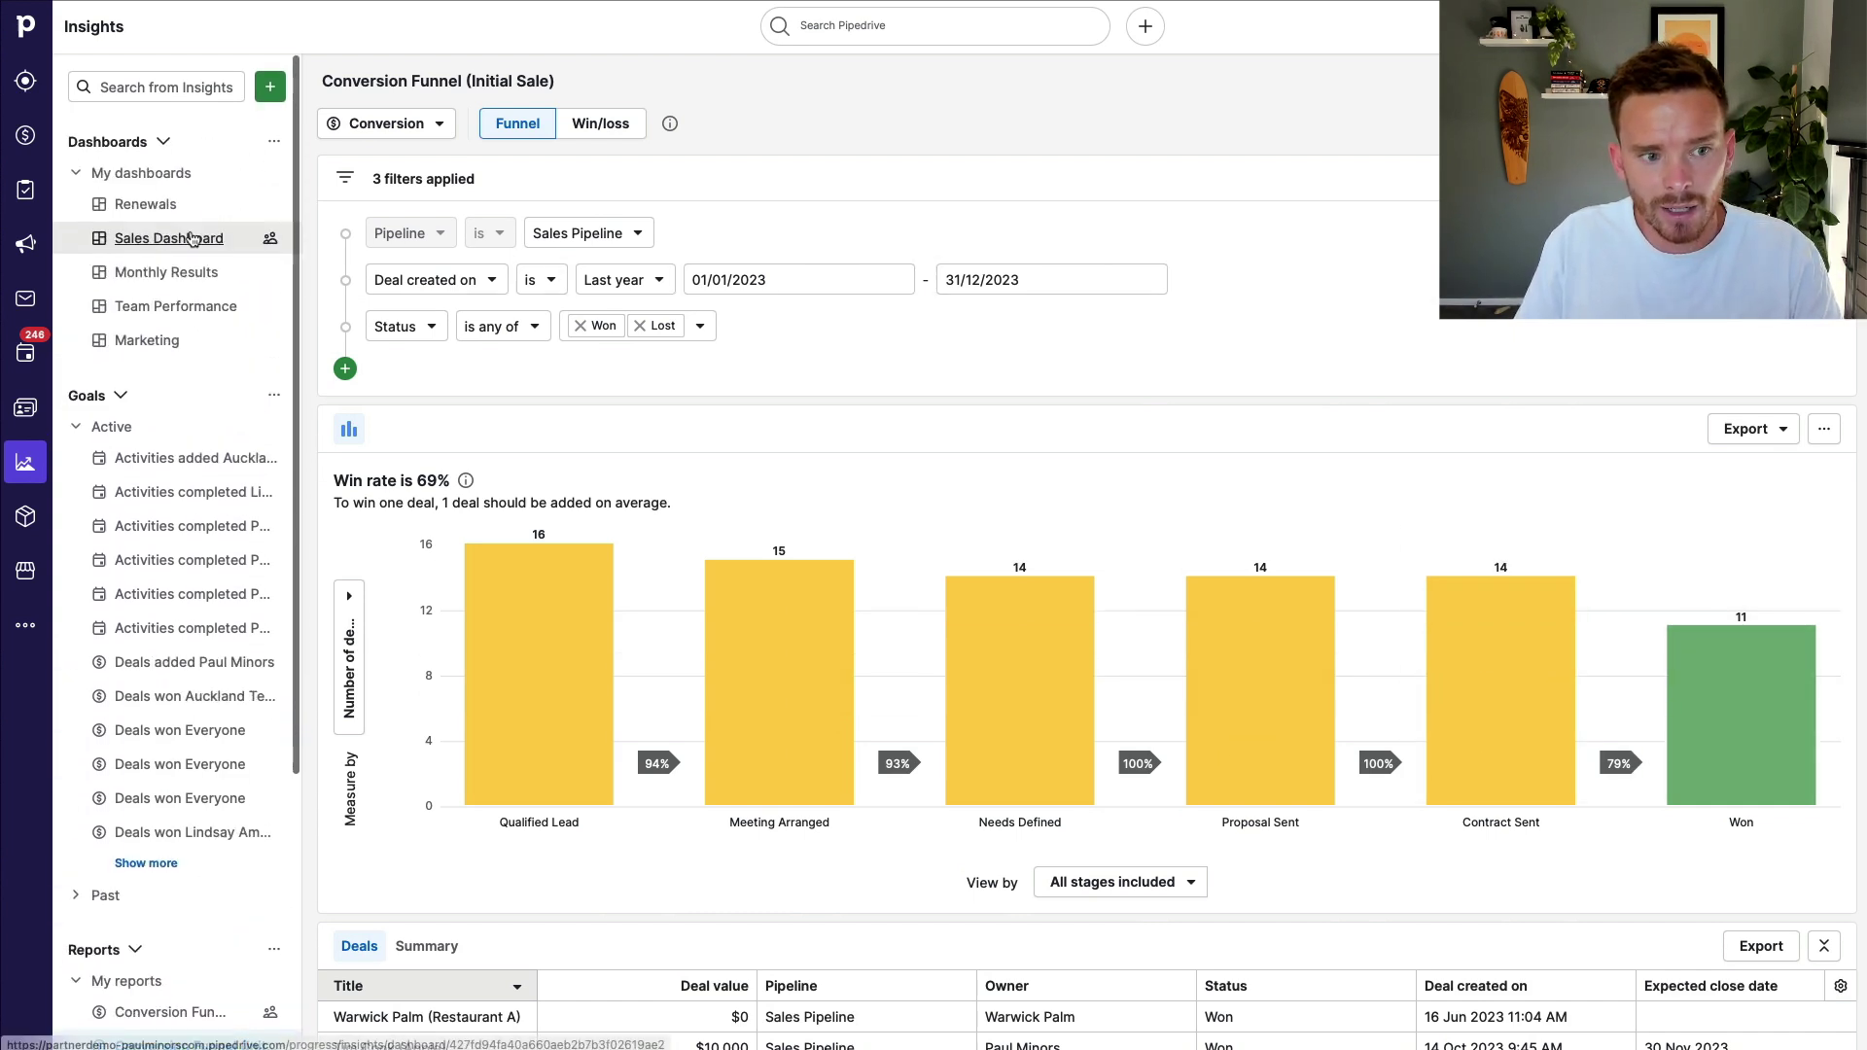
{"action": "left_click", "coordinate": [146, 202]}
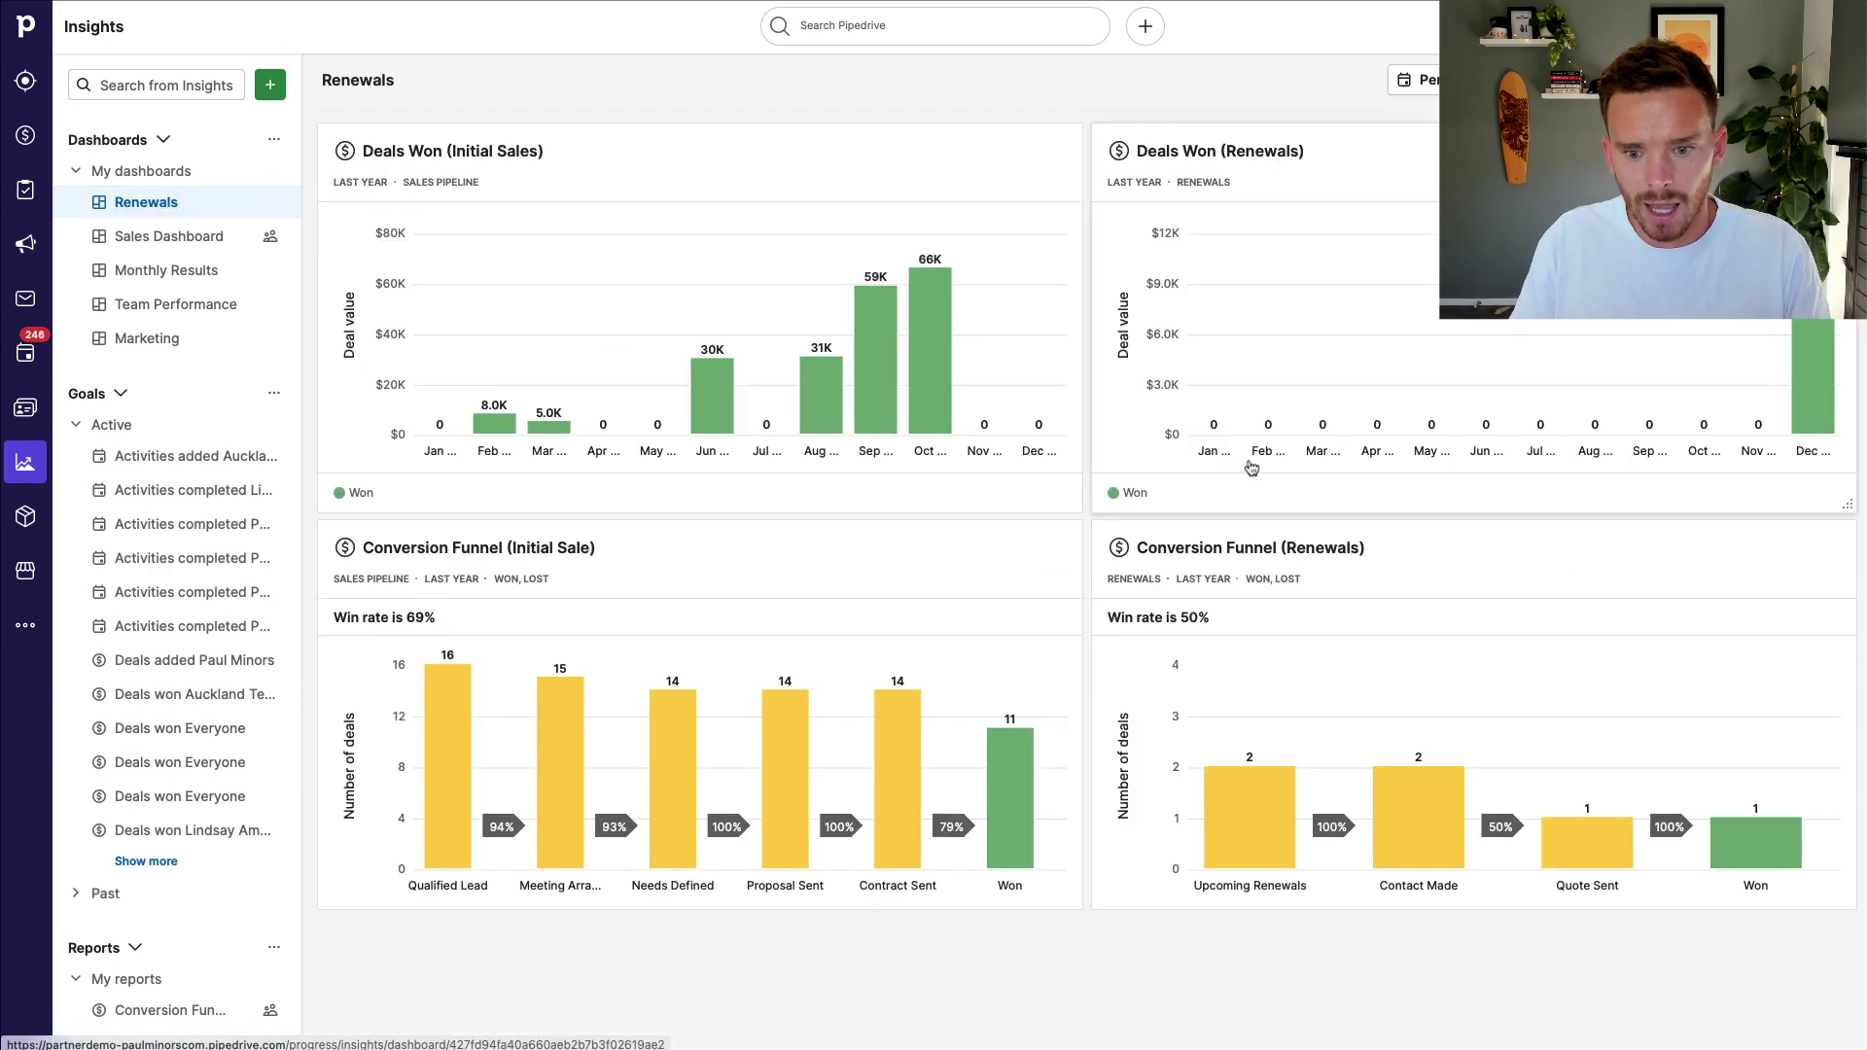
{"action": "left_click", "coordinate": [1262, 552]}
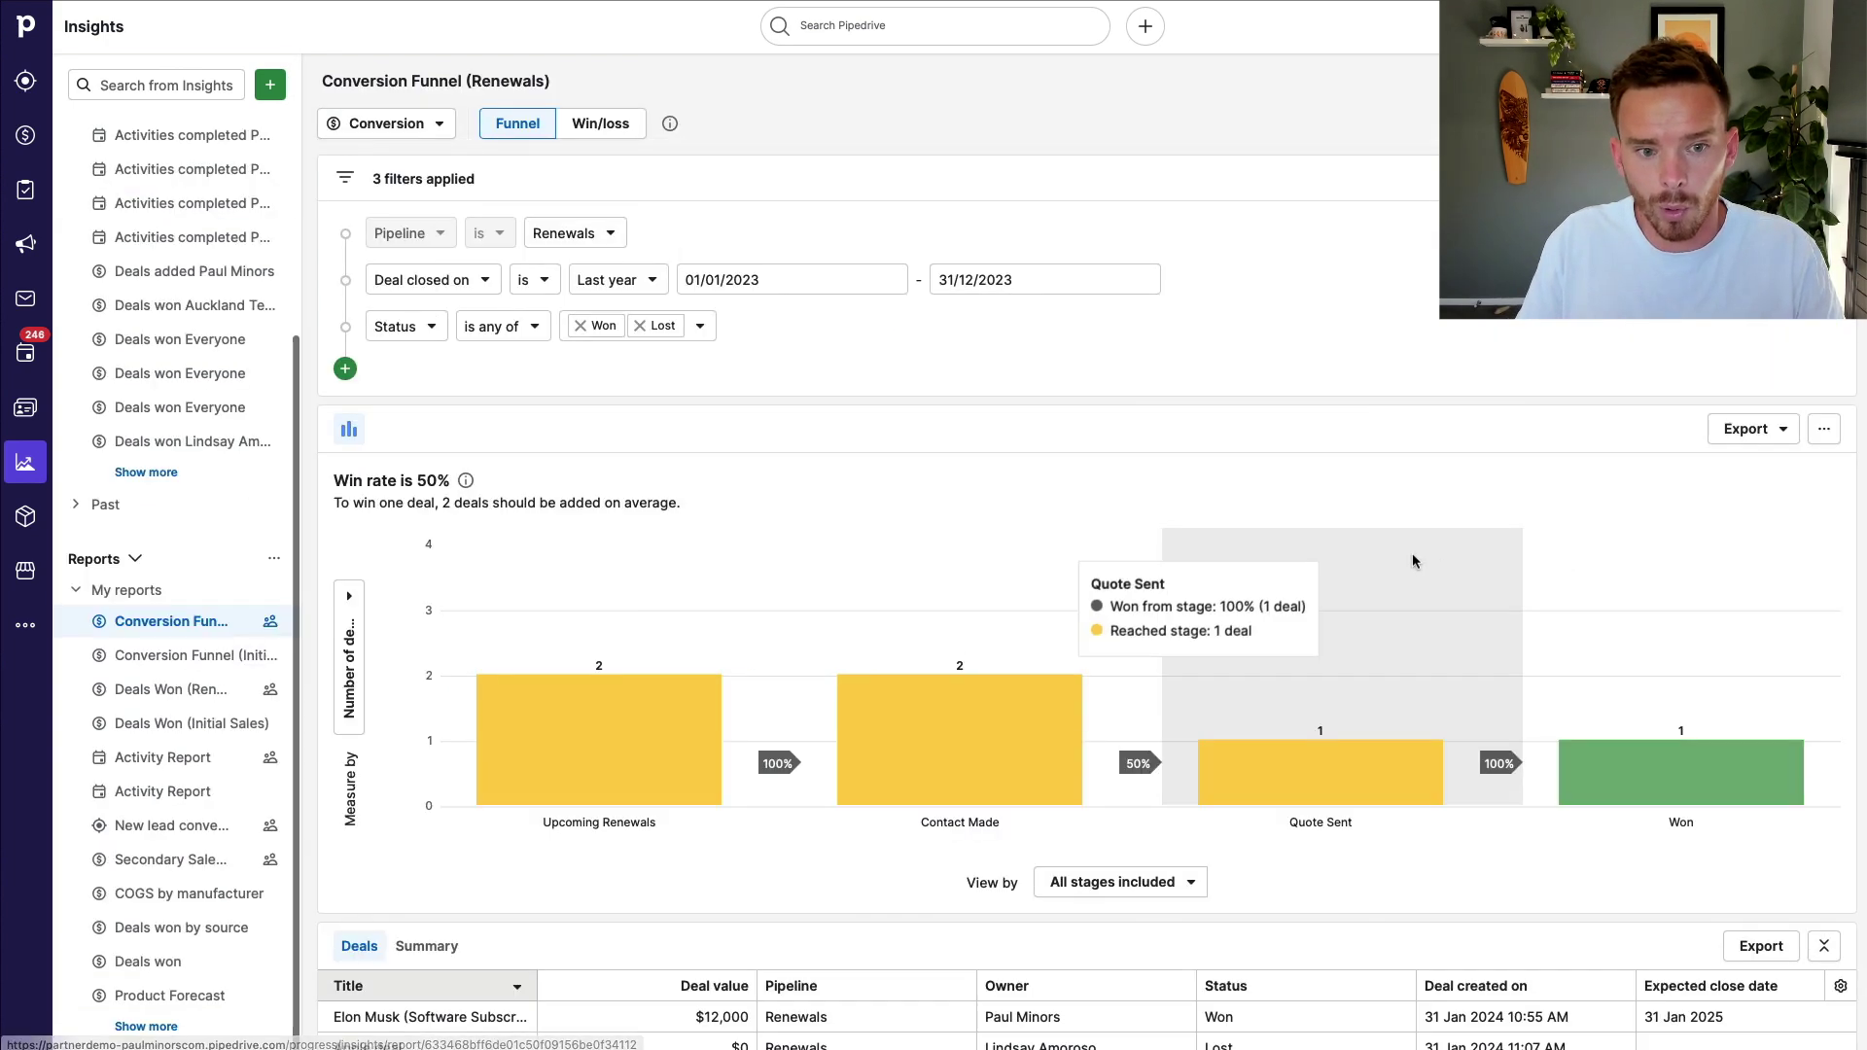
{"action": "left_click", "coordinate": [559, 232]}
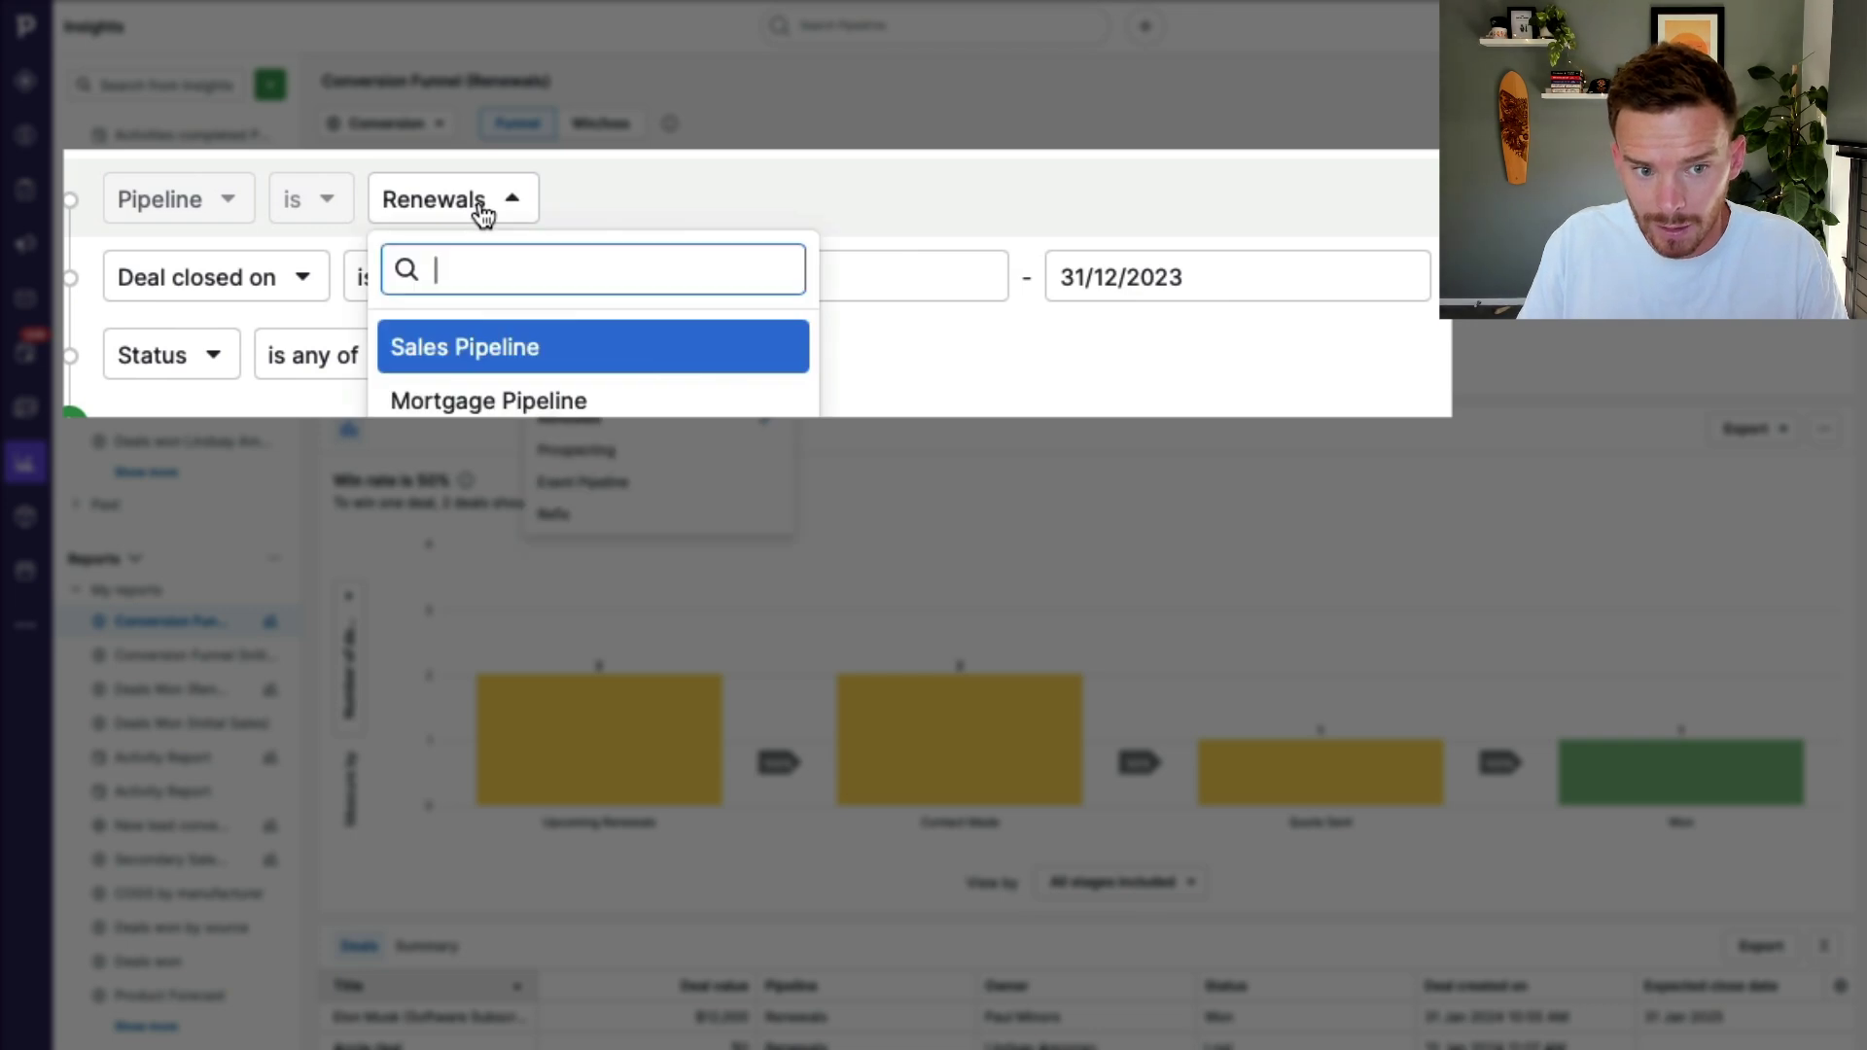
{"action": "left_click", "coordinate": [483, 204]}
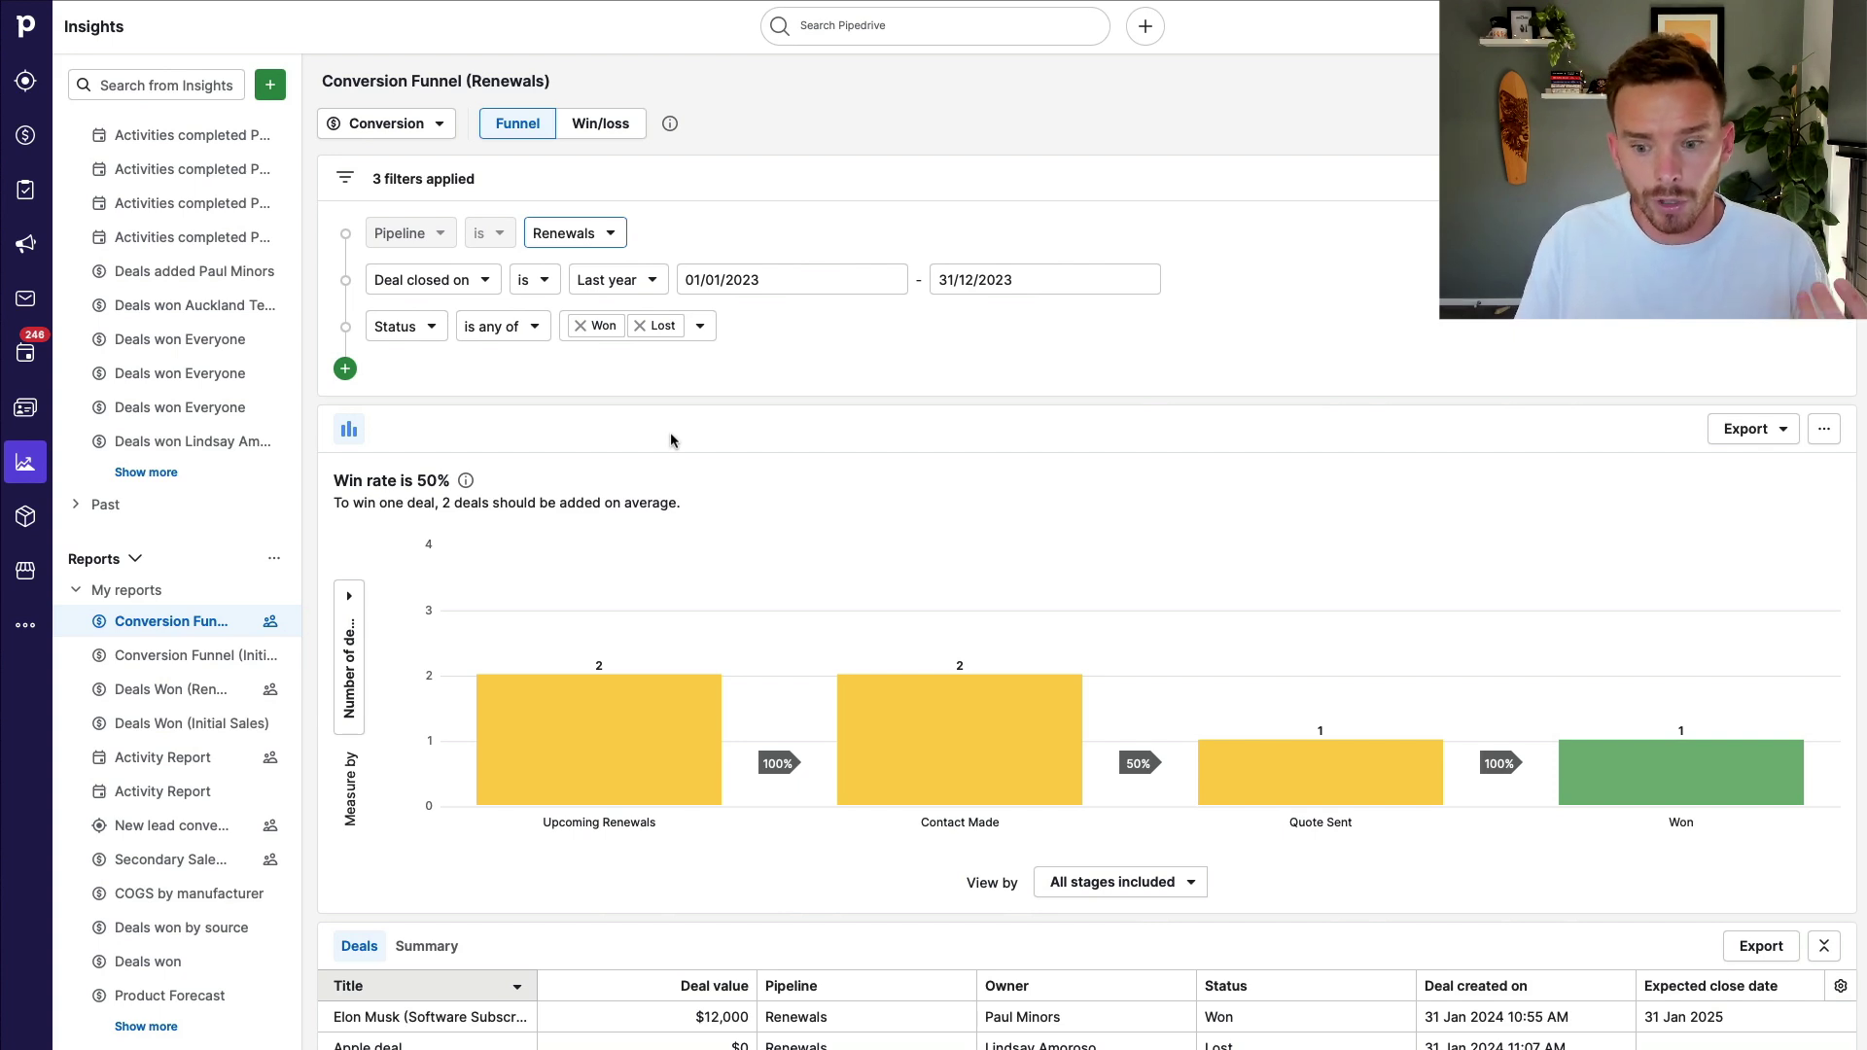
{"action": "scroll", "coordinate": [160, 225], "scroll_direction": "up", "scroll_amount": 5}
{"action": "left_click", "coordinate": [146, 202]}
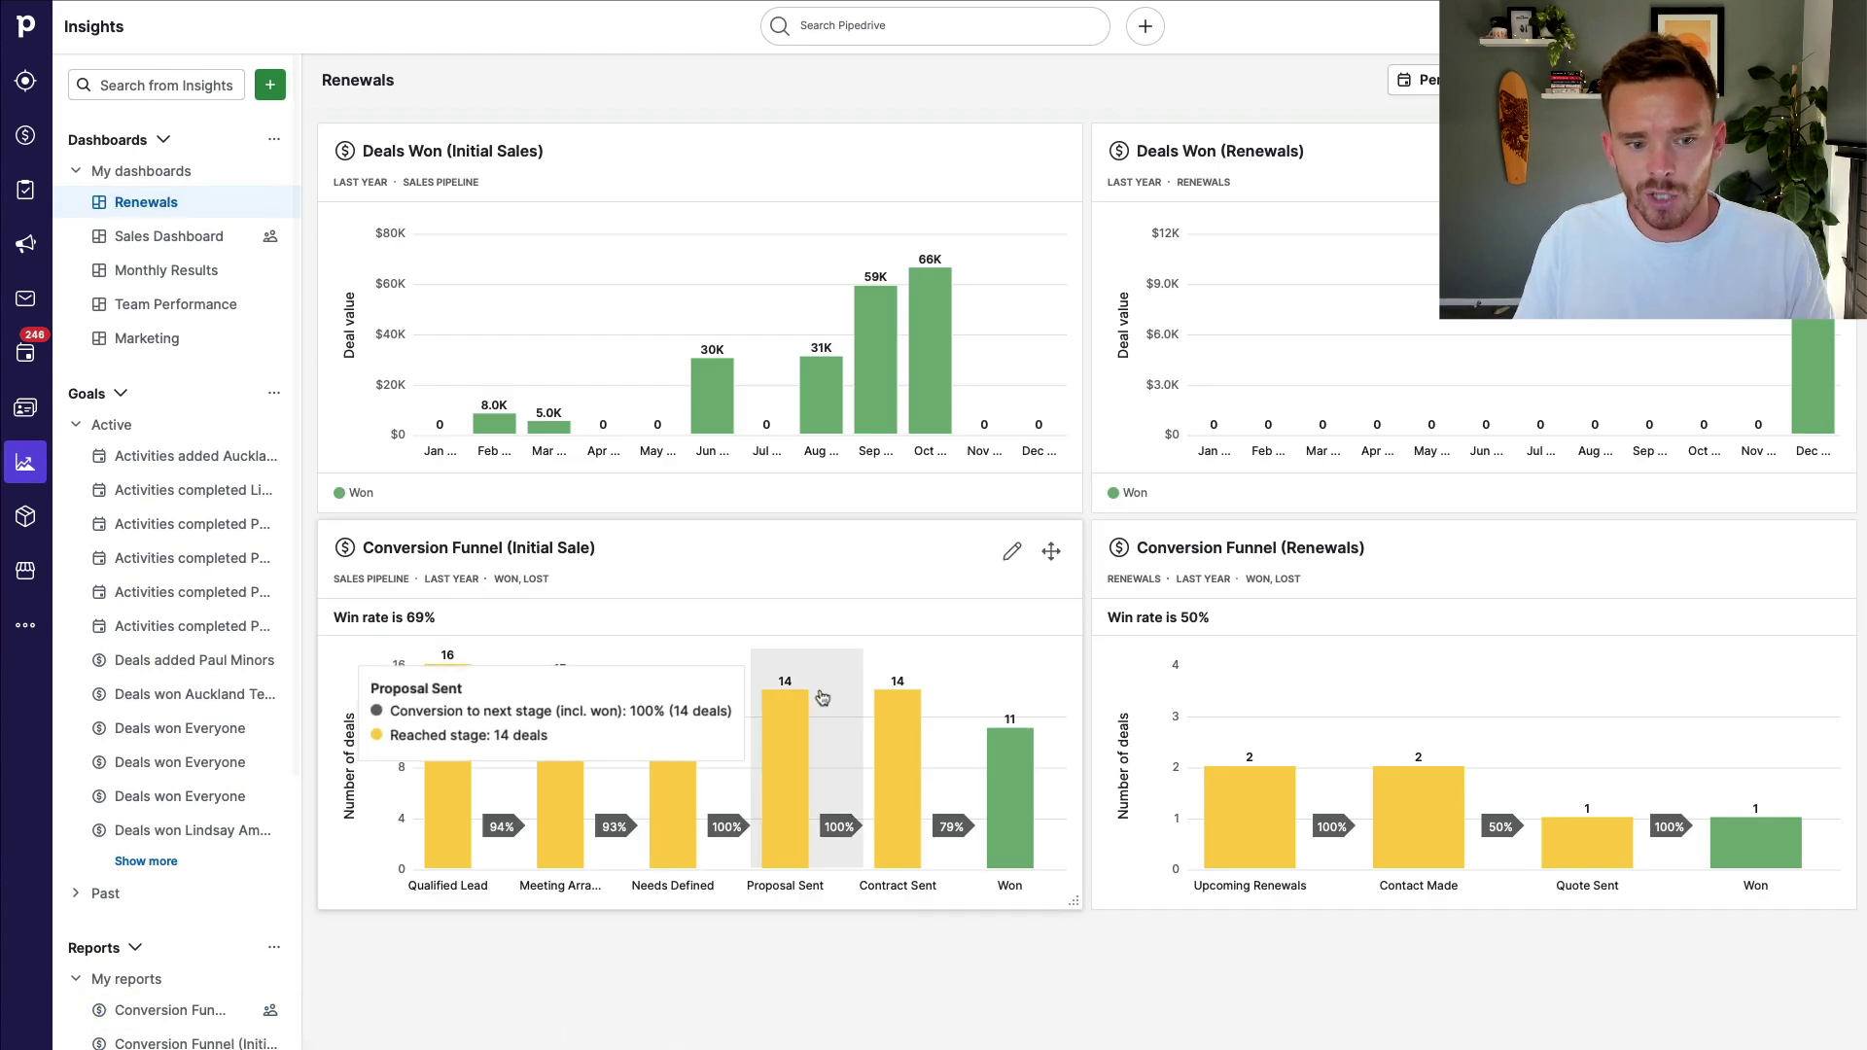